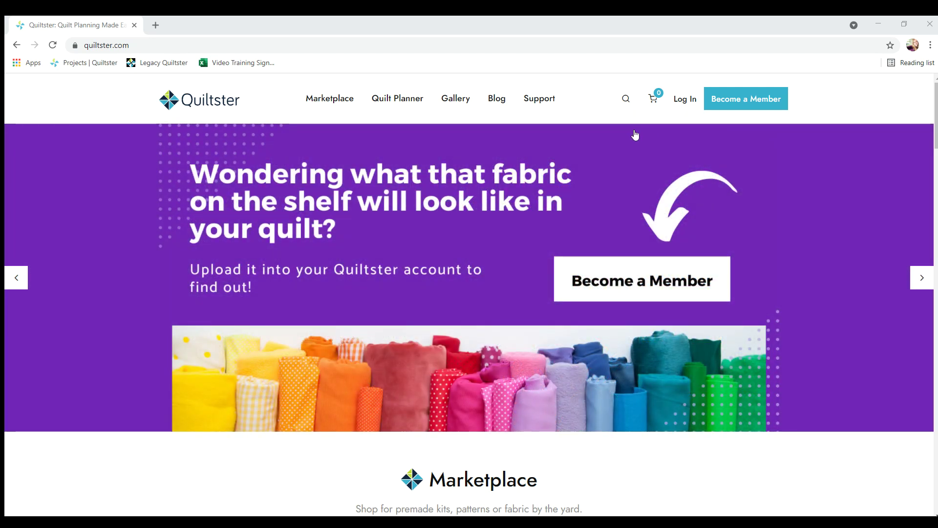
Step: Open the Become a Member page and review the monthly and annual subscription plans
click(761, 100)
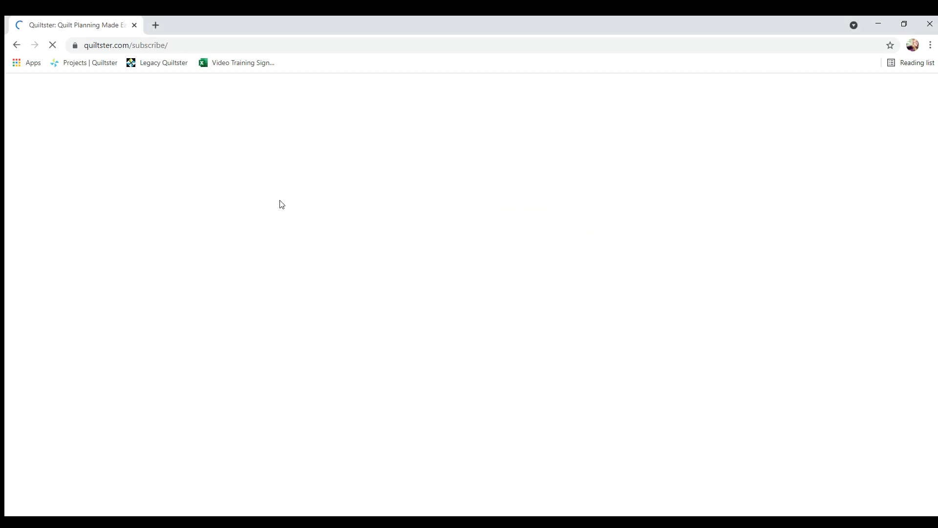
scroll(345, 388, down, 6)
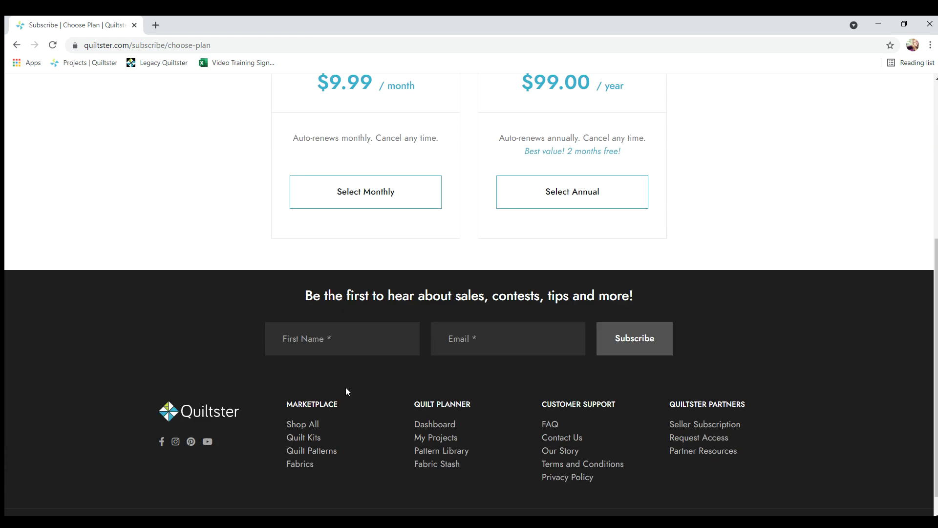
scroll(576, 199, up, 3)
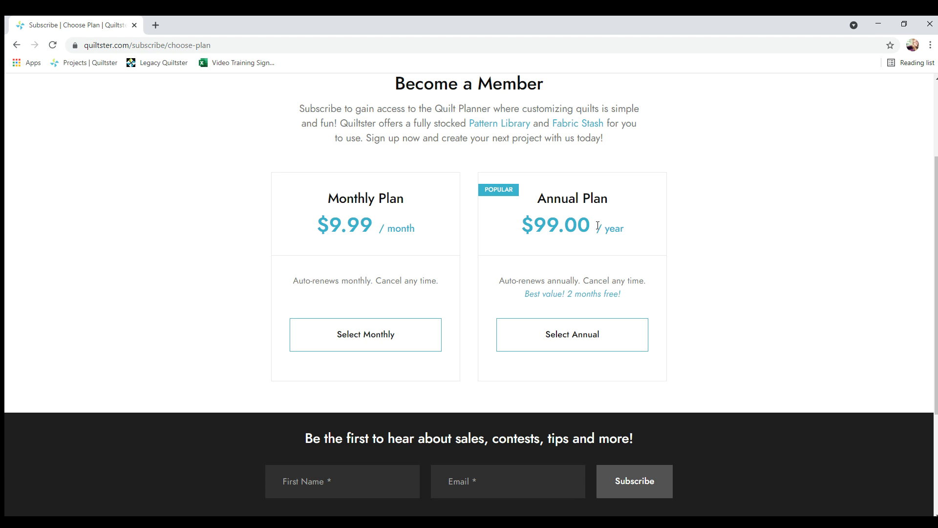
scroll(605, 274, up, 3)
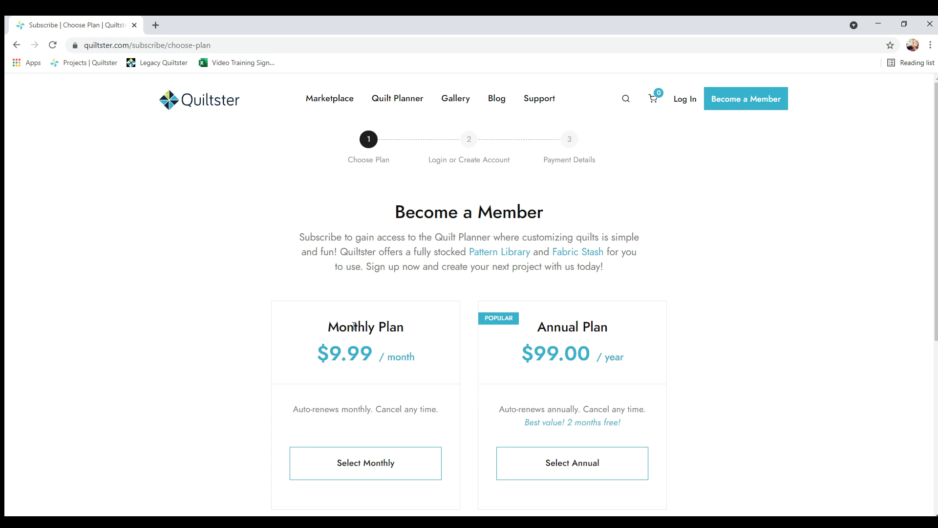
Step: Log in to the existing account with the saved email address and the account password
click(690, 101)
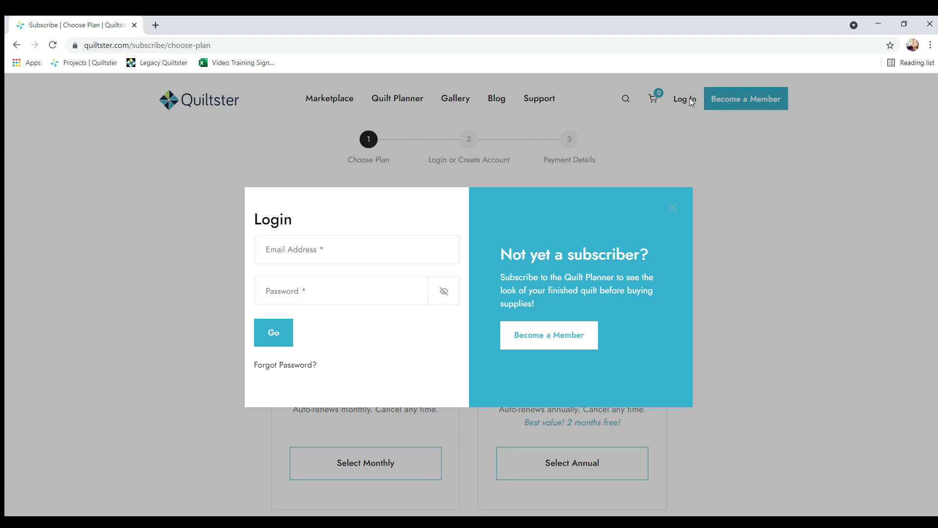
click(328, 245)
key(Down)
key(Return)
key(Tab)
text(•)
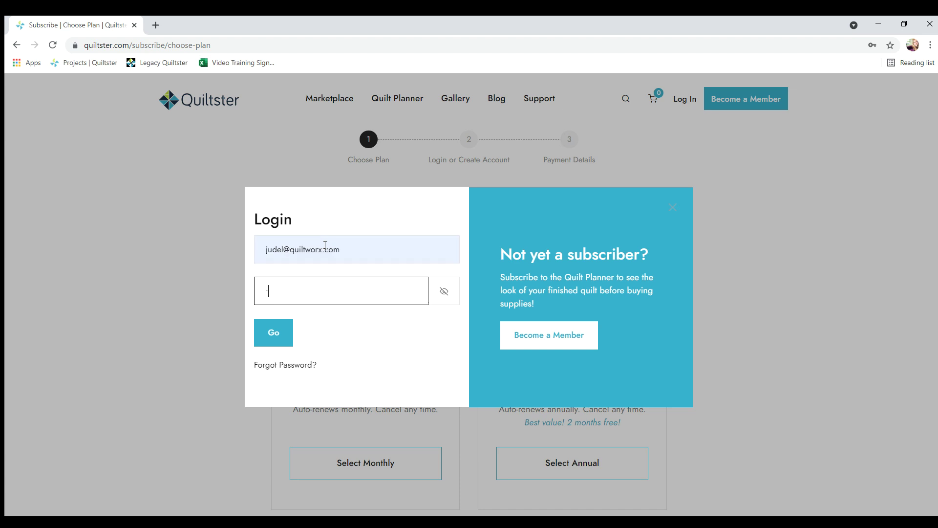
text(•••••••)
click(264, 333)
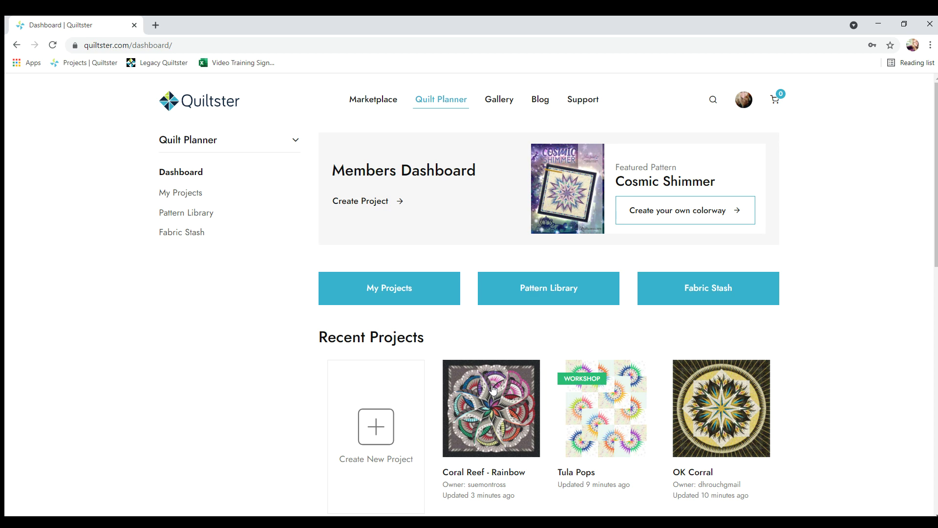
Step: Go to My Projects and enter the Quiltworx University Tucson 2021 workshop
scroll(446, 421, down, 10)
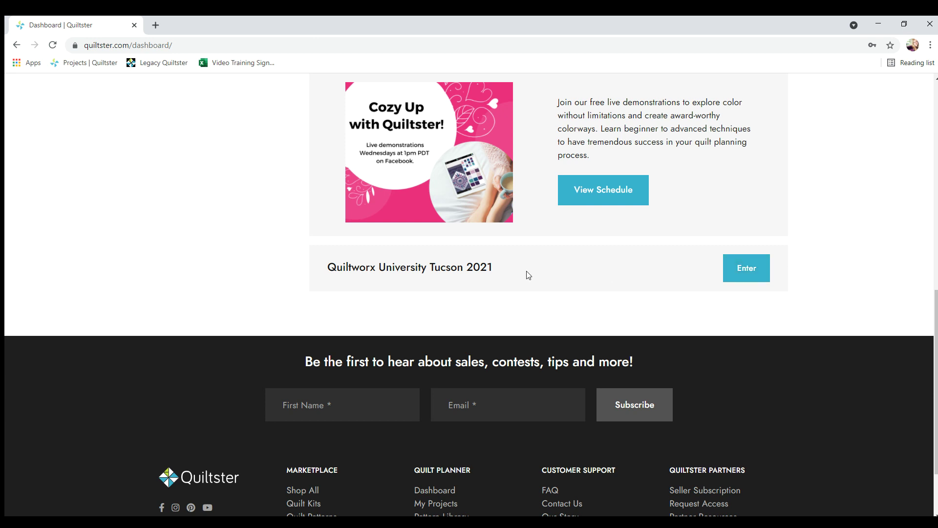
scroll(430, 270, up, 10)
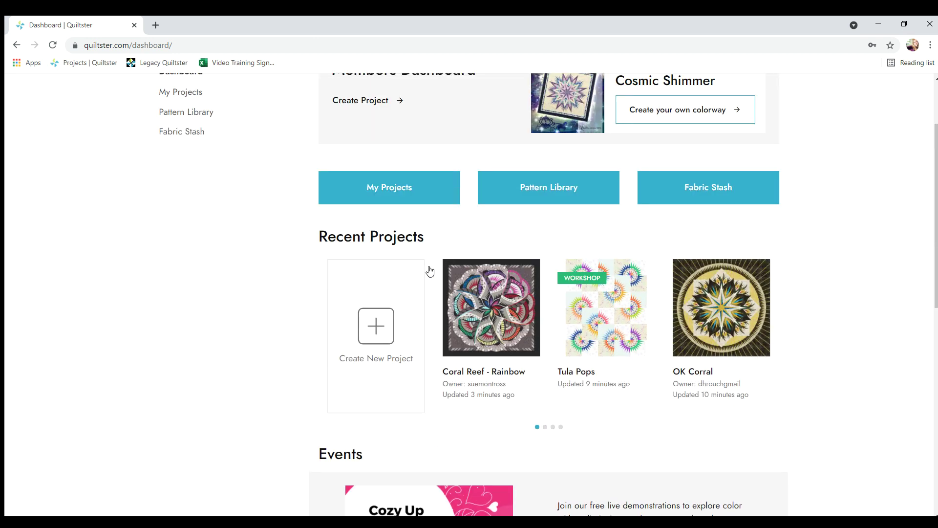
click(172, 190)
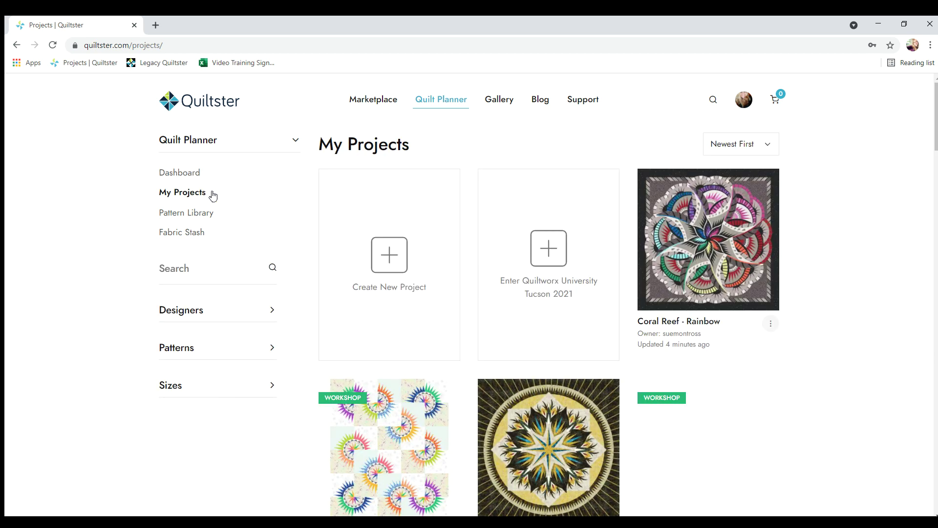
click(550, 244)
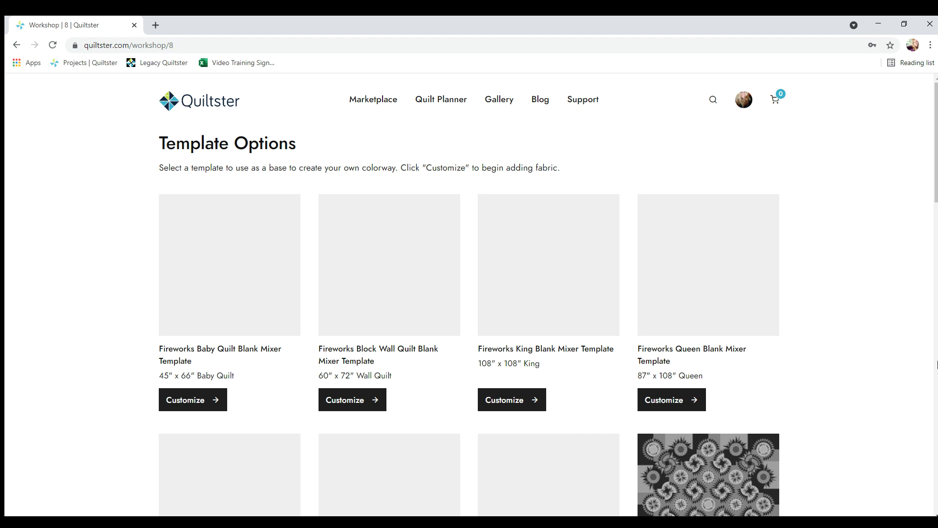
Step: Examine the workshop's blank mixer templates and finished colorway templates along with their quilt sizes
scroll(624, 369, down, 5)
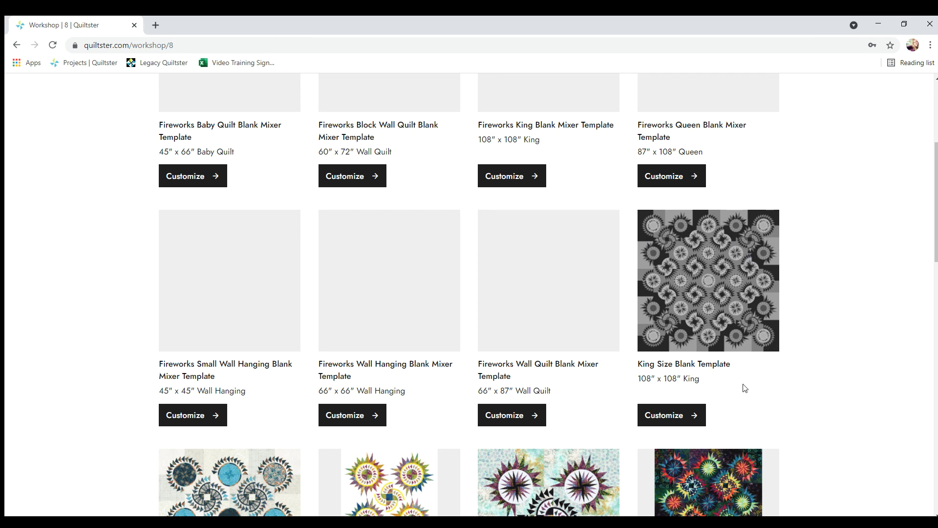
scroll(692, 372, down, 9)
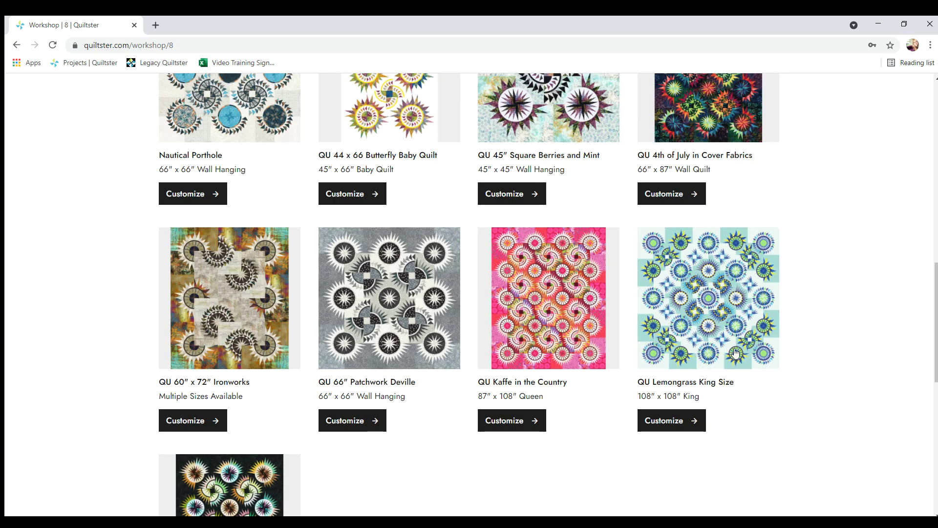
scroll(736, 353, up, 14)
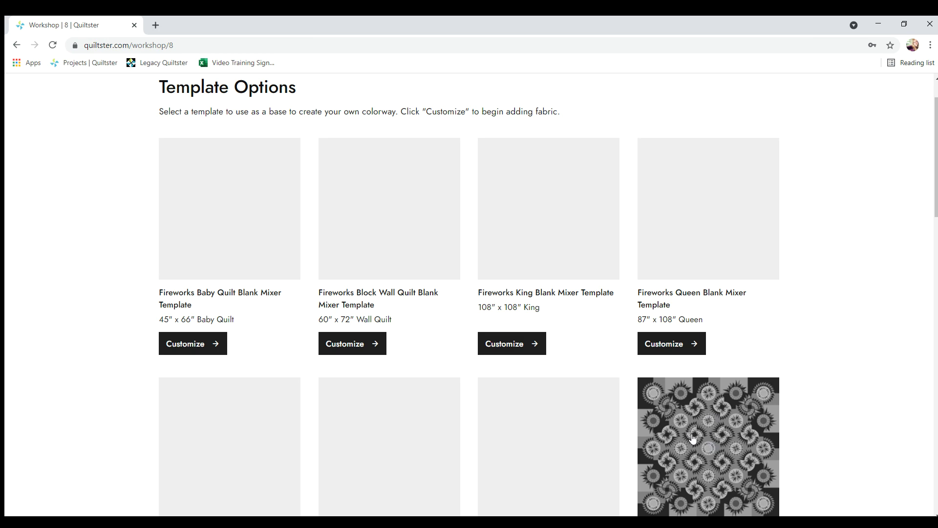
scroll(725, 468, down, 8)
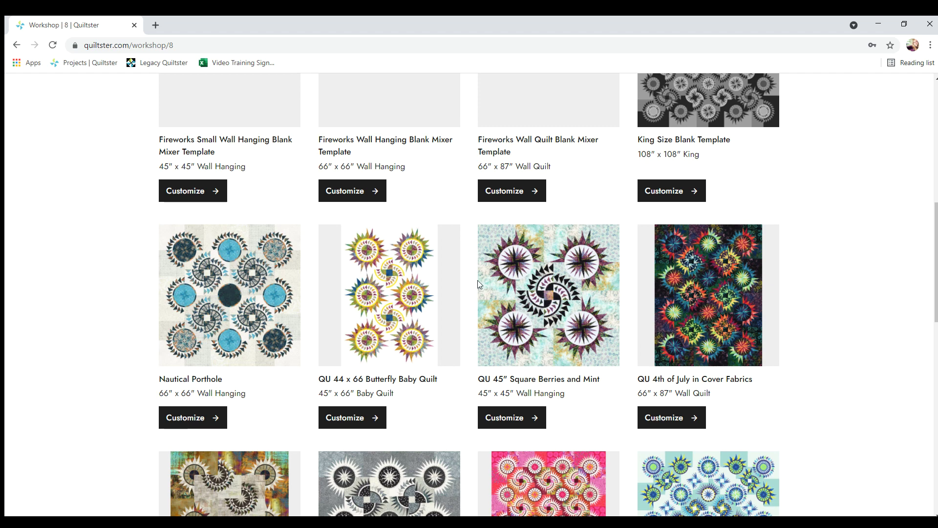
scroll(720, 483, down, 5)
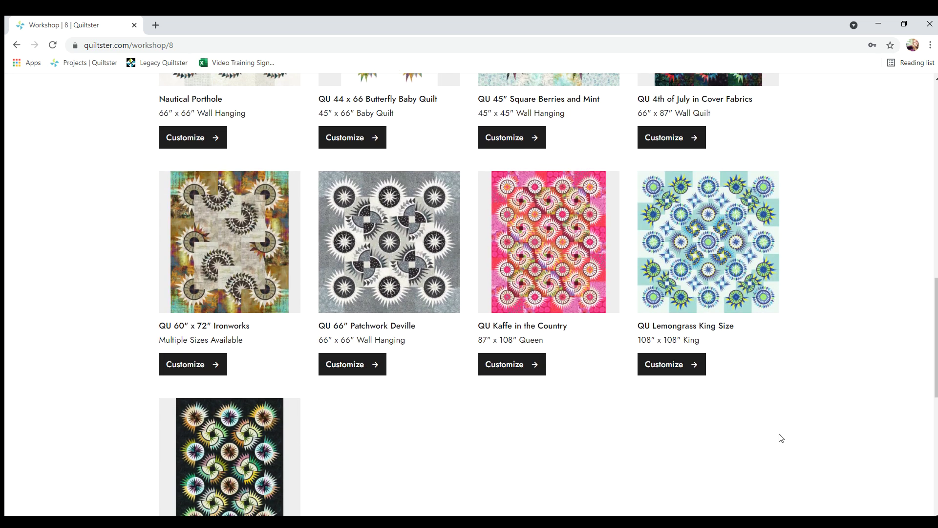
scroll(471, 416, up, 1)
scroll(469, 415, up, 5)
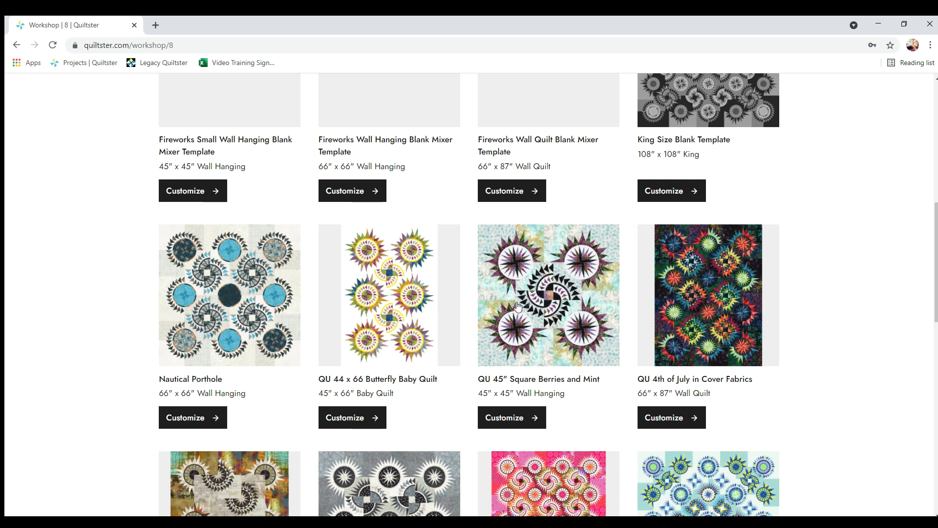
scroll(103, 149, down, 2)
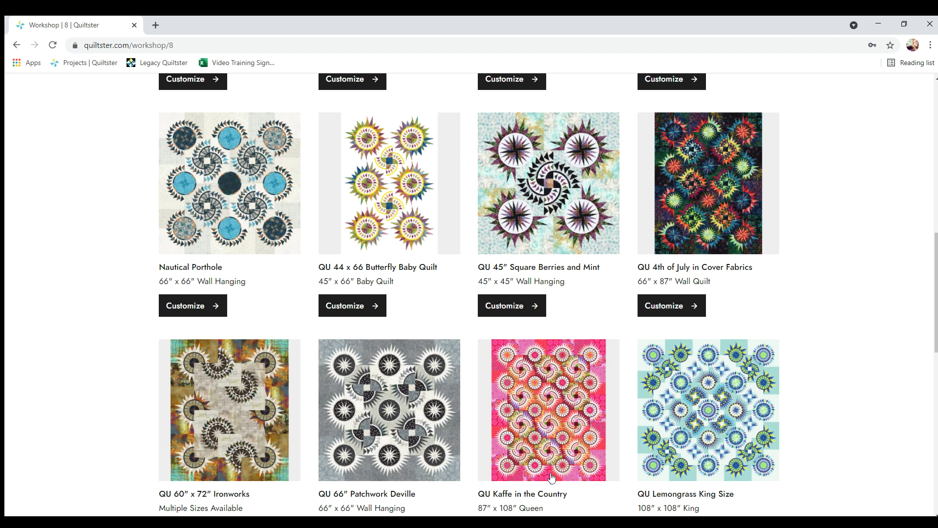
Step: Create a project named My Kaffe in the Country from the QU Kaffe in the Country template, save it and return to the projects list
scroll(553, 464, down, 5)
click(509, 257)
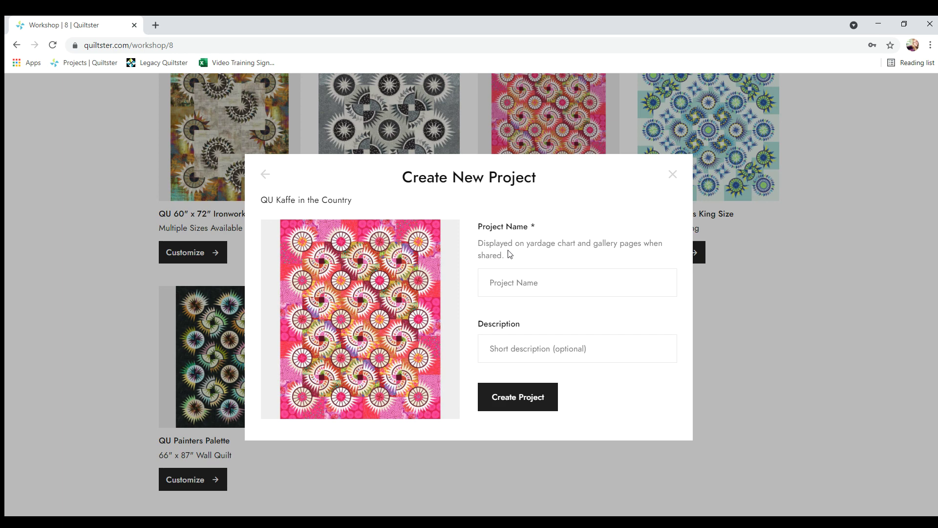
click(543, 276)
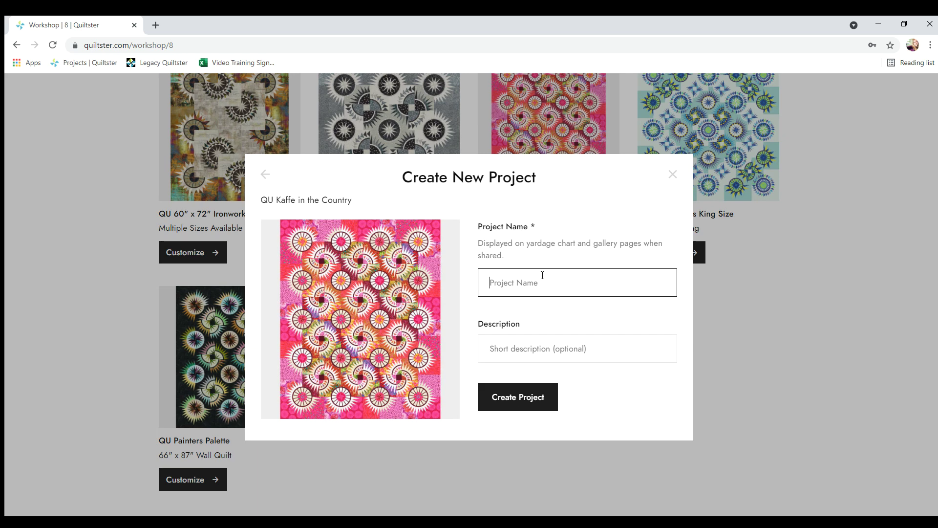
text(M)
key(BackSpace)
text(My Kaffe in the Country)
click(530, 395)
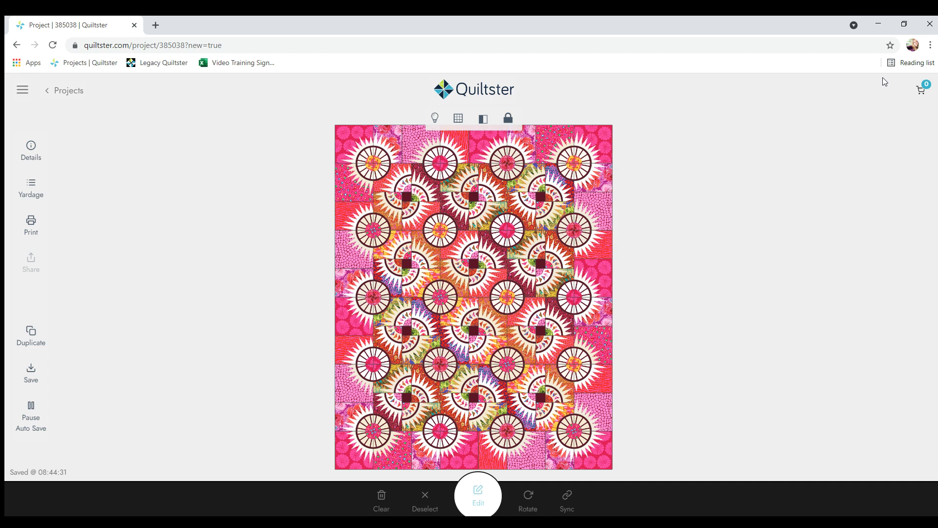
click(28, 368)
click(60, 90)
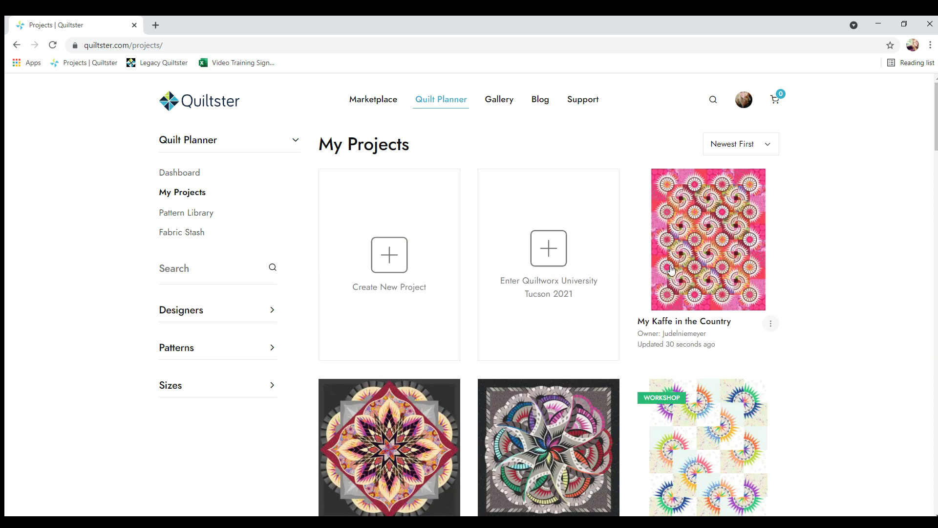
Step: Create a project named Wine and Geese from the Tucson 2021 workshop's QU 45" Square Berries and Mint template
click(547, 246)
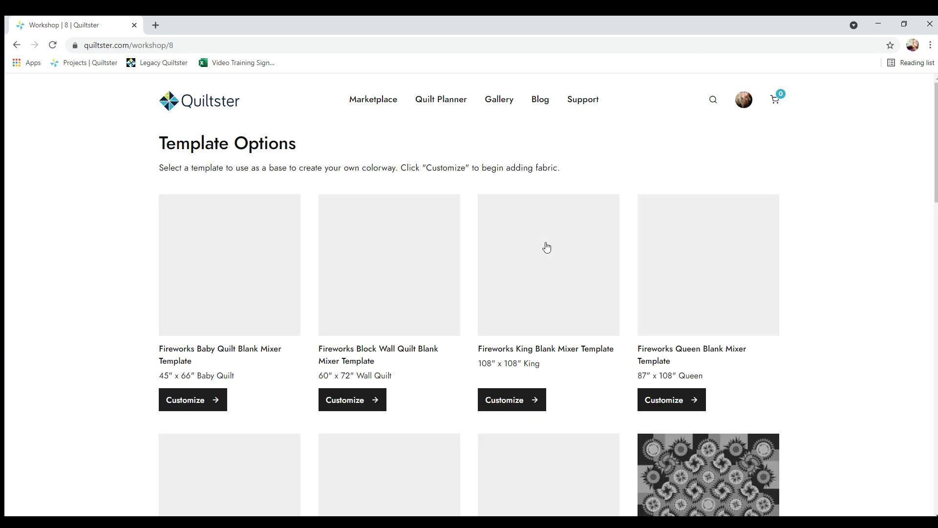
scroll(415, 341, down, 5)
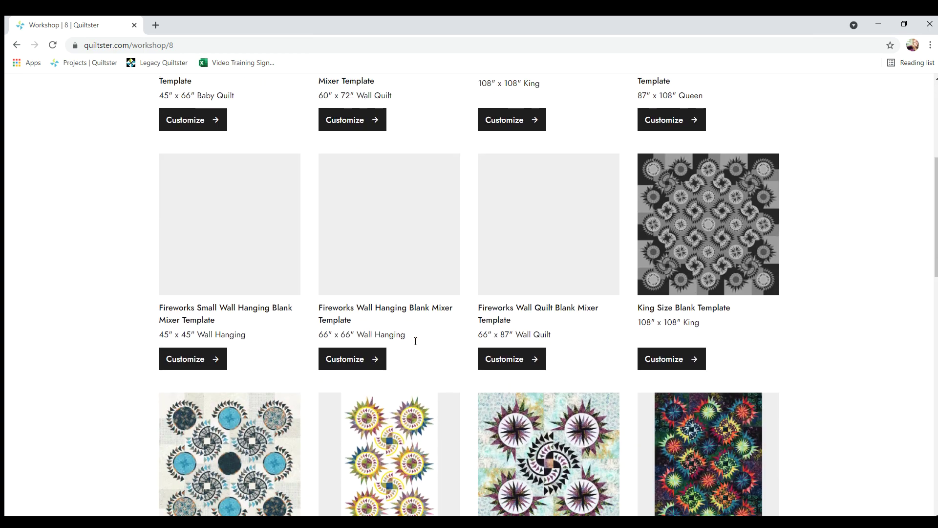
scroll(415, 340, down, 12)
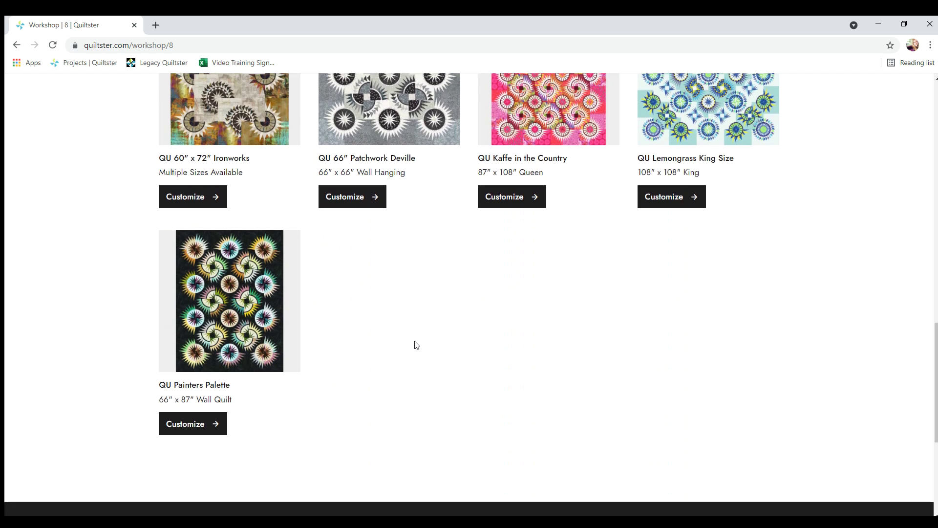
scroll(415, 342, up, 6)
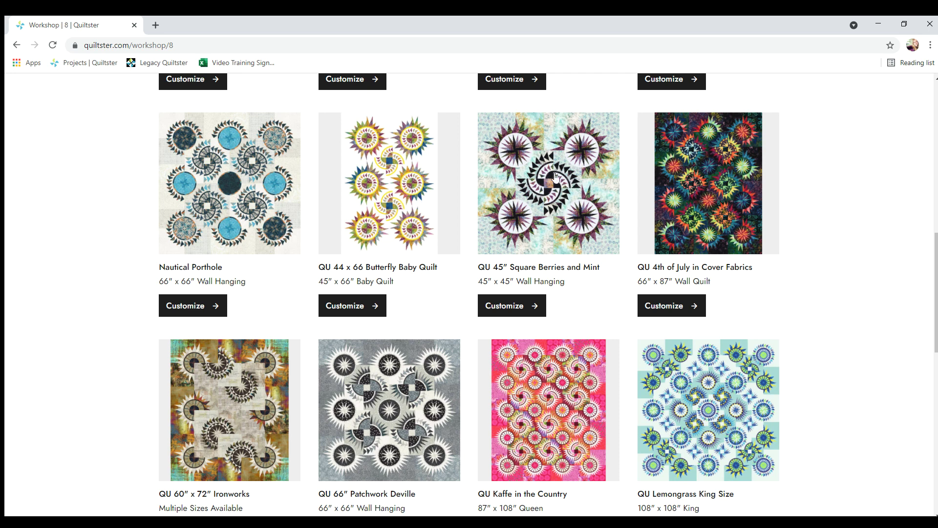
click(507, 307)
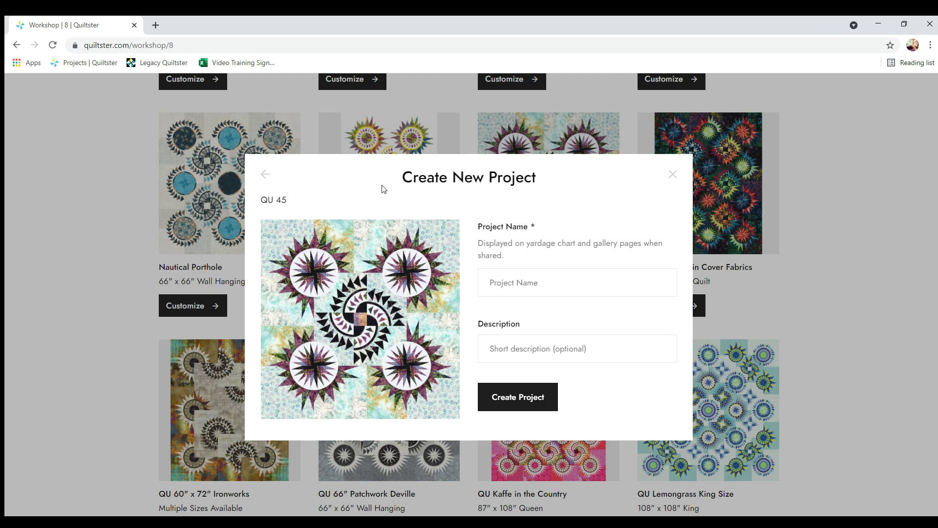
click(513, 277)
text(Wine and Geese)
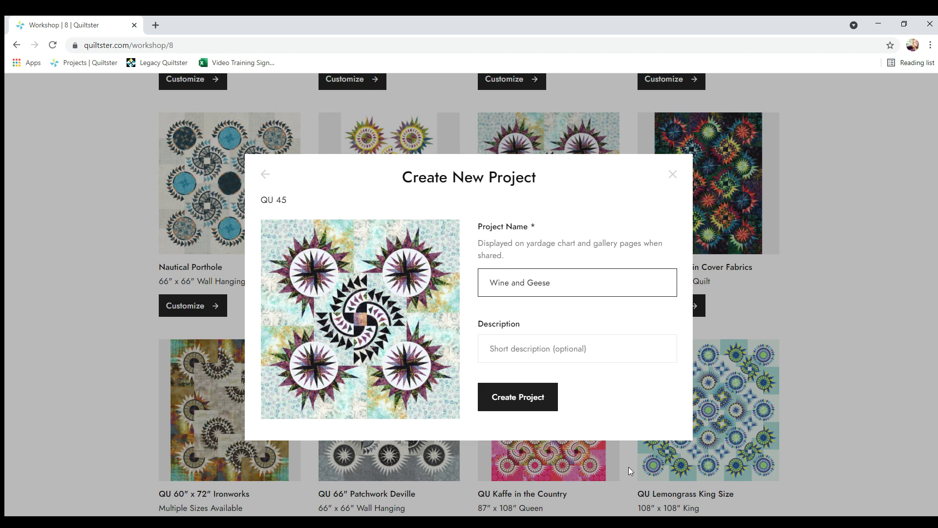
click(538, 398)
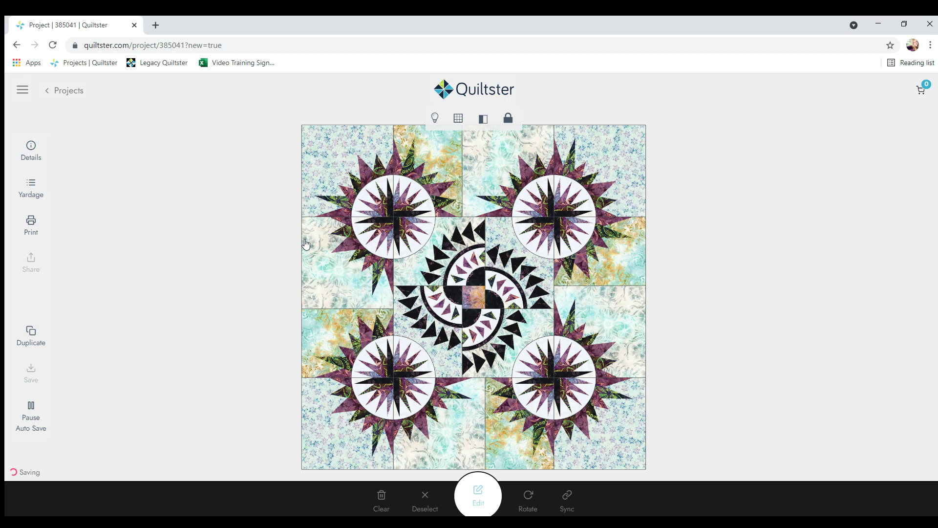
Step: Hide the outline grid on the quilt and switch the workspace to the dark background
click(459, 117)
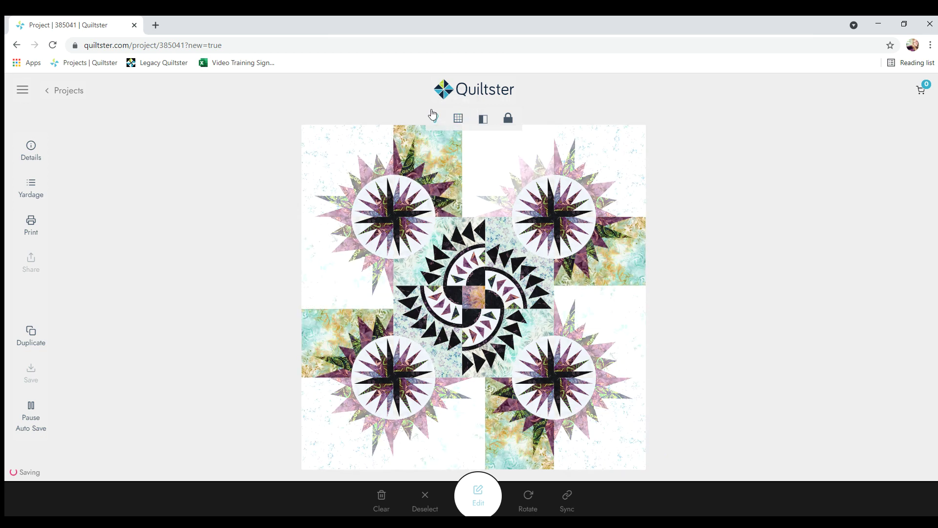
click(433, 118)
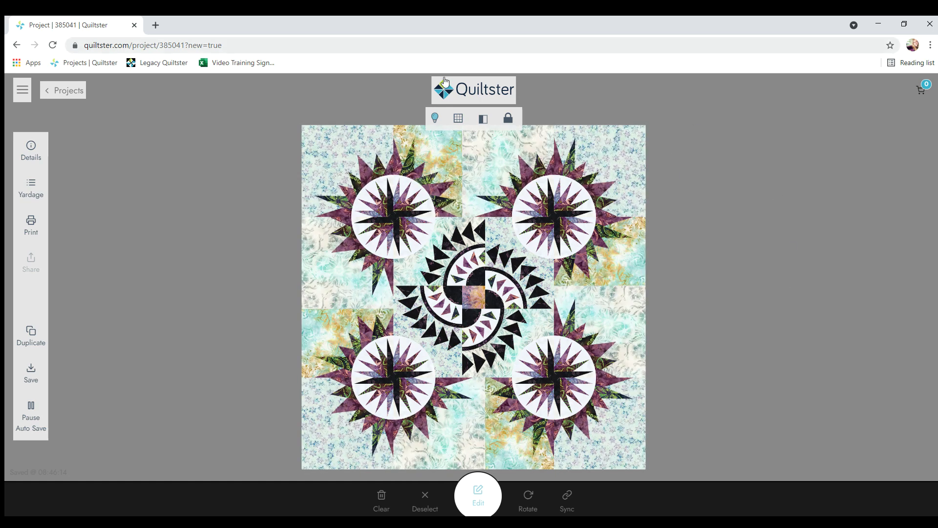
click(456, 118)
click(456, 118)
click(456, 118)
click(428, 111)
click(428, 112)
click(428, 112)
scroll(728, 295, down, 3)
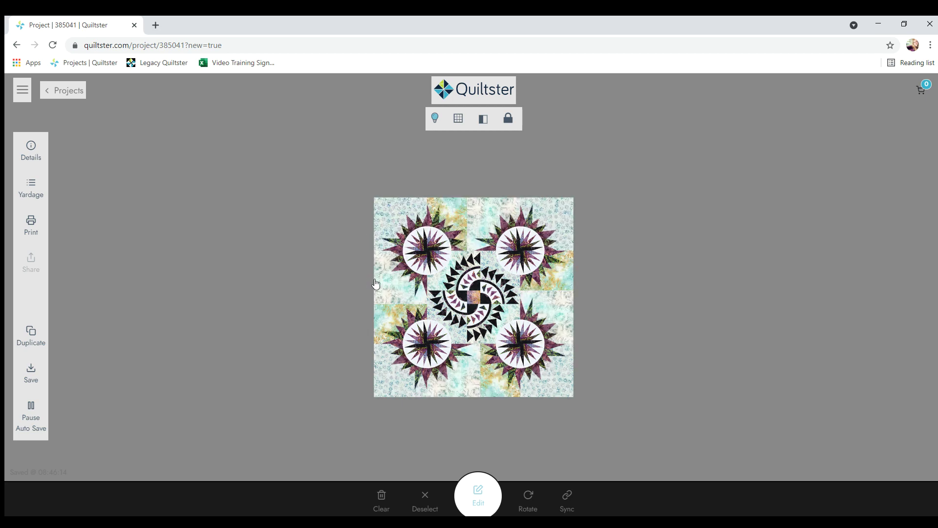
click(649, 295)
Step: Open the project's yardage chart and review the strip requirements by fabric
click(30, 183)
click(30, 184)
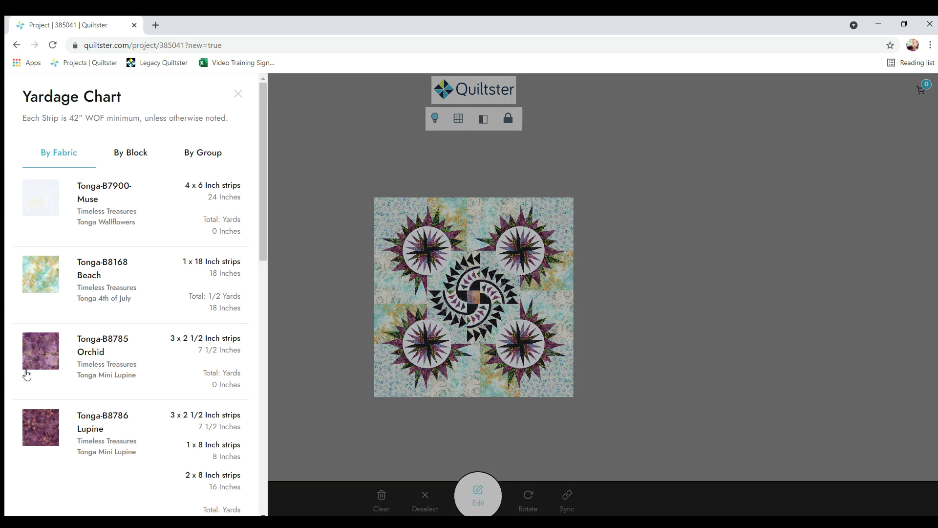
scroll(27, 391, down, 5)
scroll(27, 406, down, 8)
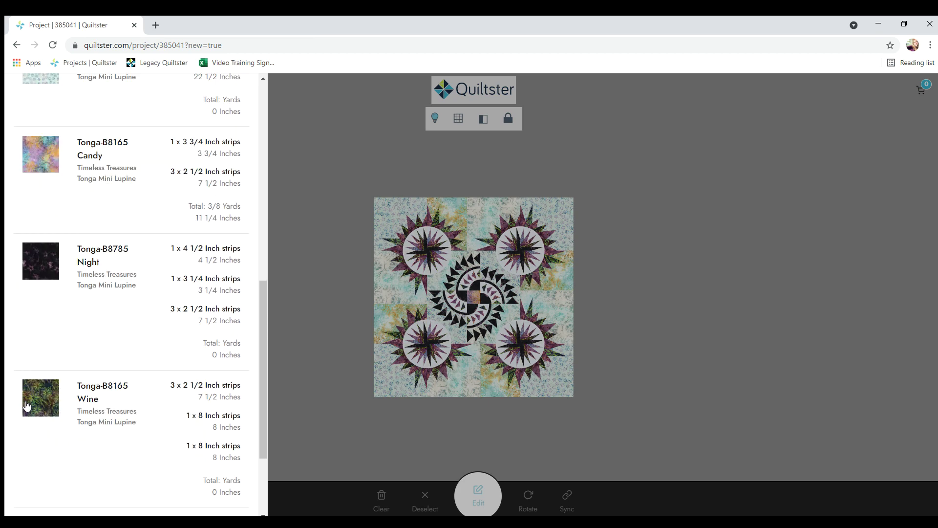
scroll(61, 353, up, 13)
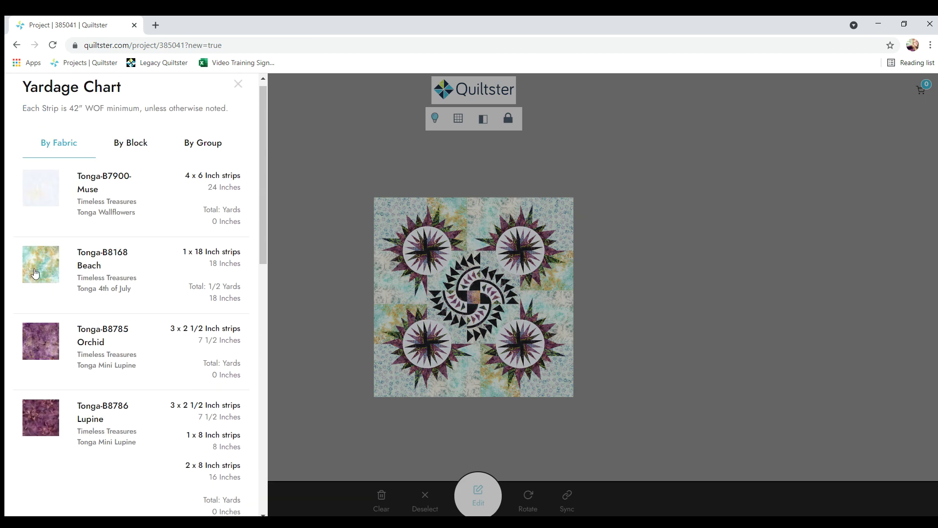
Step: Replace the Tonga-B7900 Muse fabric with Tonga-B7900 Ghost, filtering by the company Timeless Treasures and the Tonga Wallflowers collection
click(47, 195)
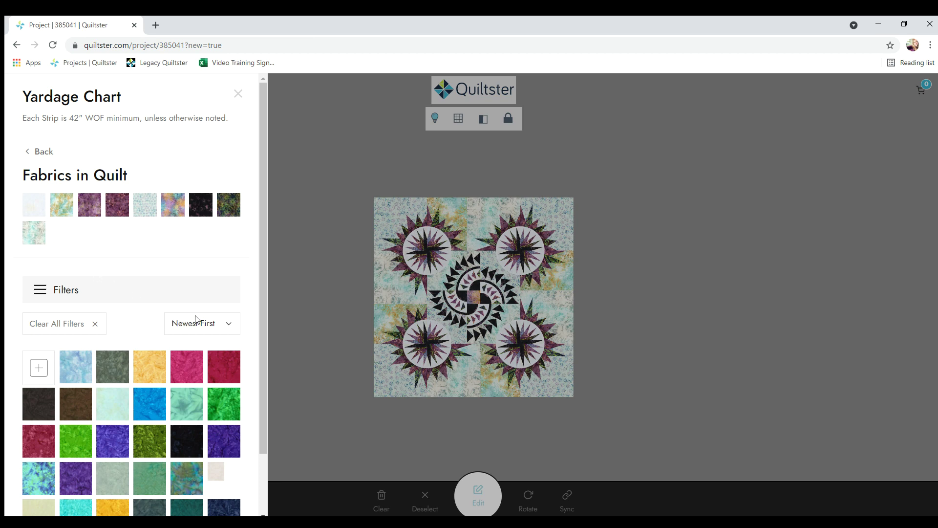
click(43, 290)
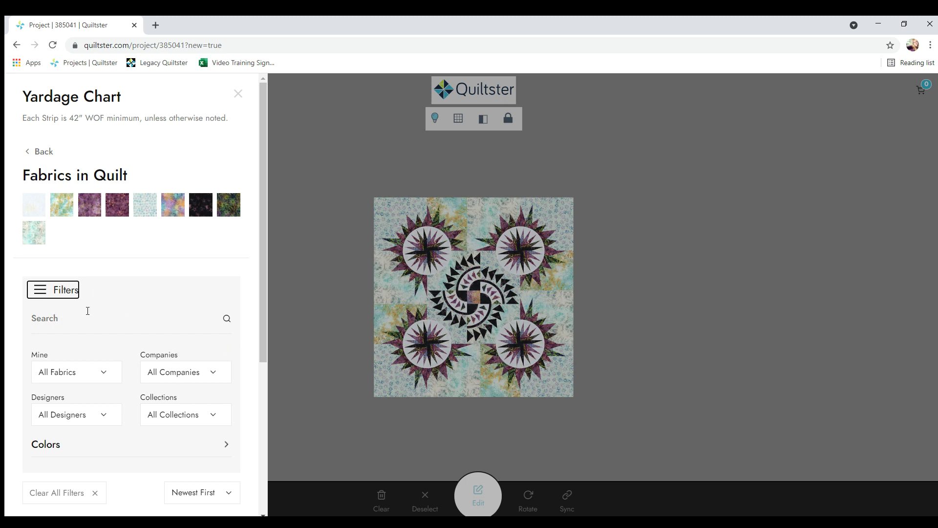
click(204, 371)
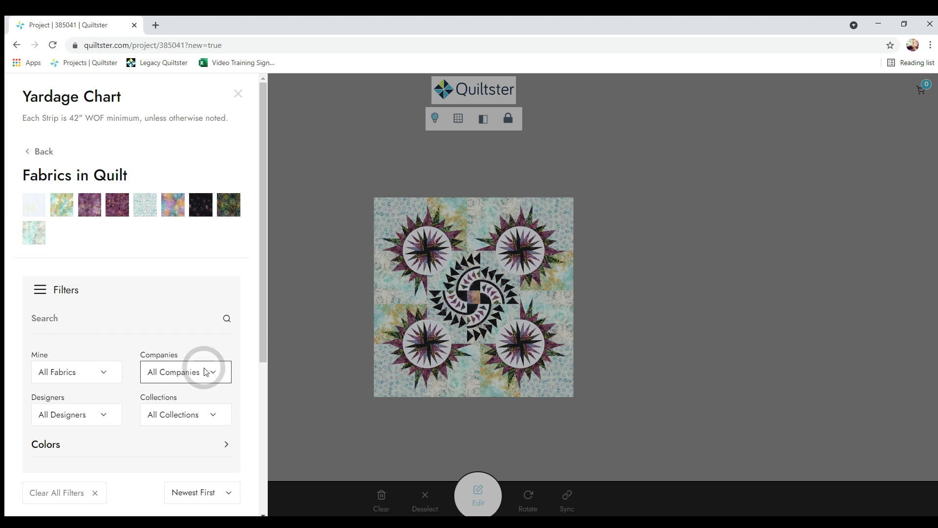
click(180, 436)
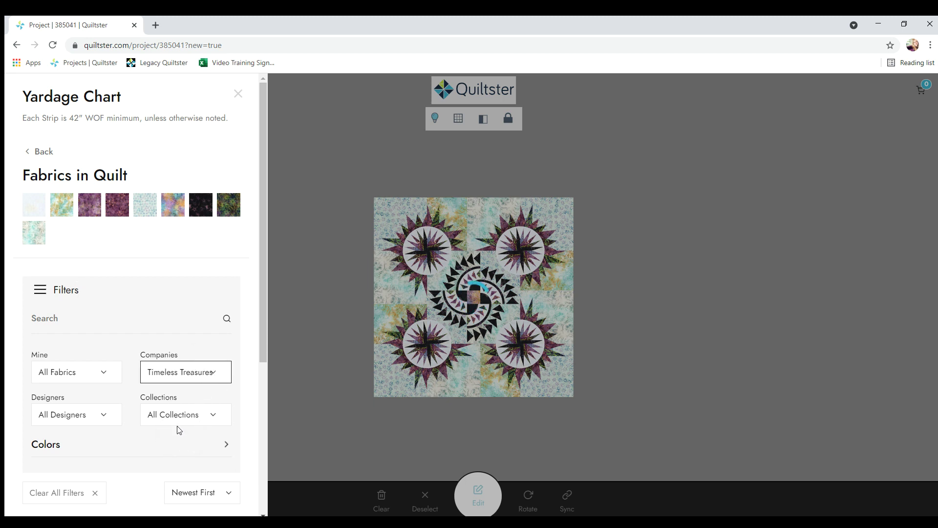
click(211, 415)
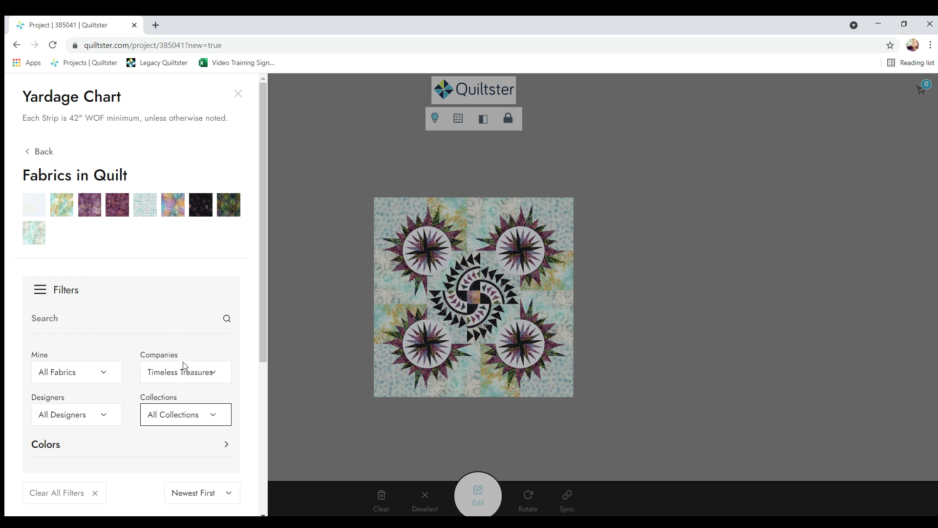
click(191, 394)
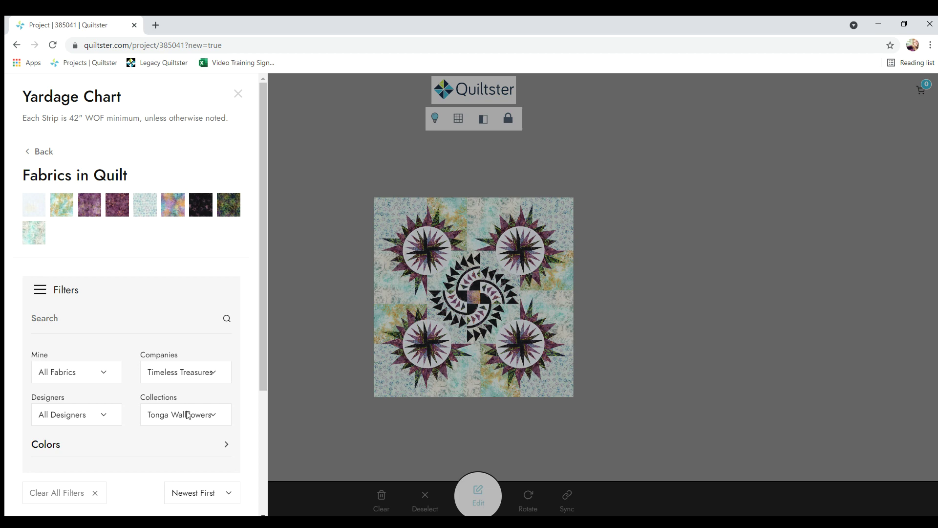
scroll(131, 437, down, 3)
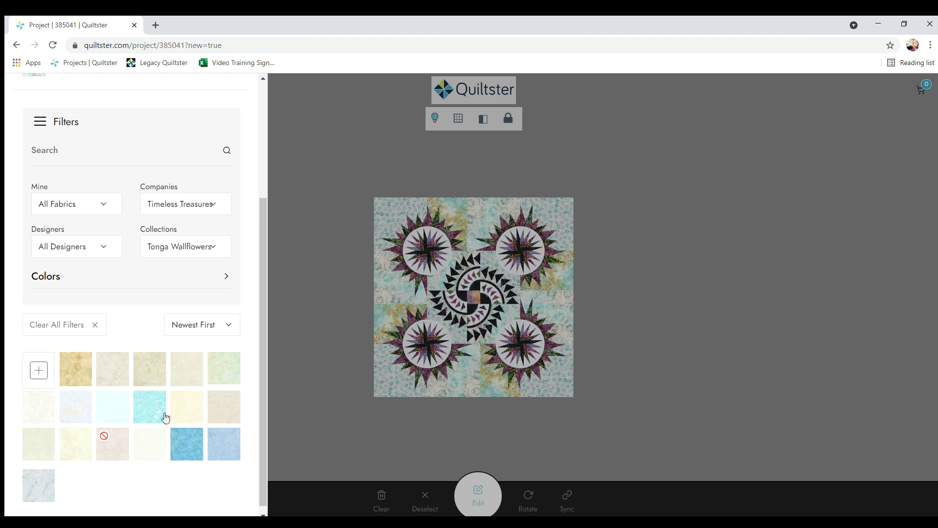
click(190, 404)
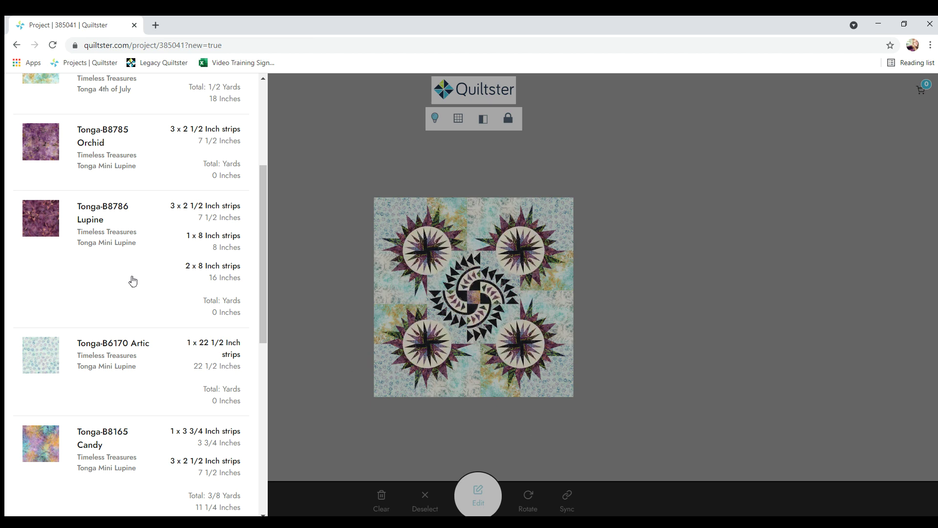
Step: Using the Tonga Mini Pumpkin Spice collection, replace Tonga-B8168 Beach with Tonga-B8785 Halo and Tonga-B6170 Artic with Tonga-B6971 Lemon
scroll(131, 279, up, 3)
scroll(132, 279, up, 1)
scroll(132, 279, down, 3)
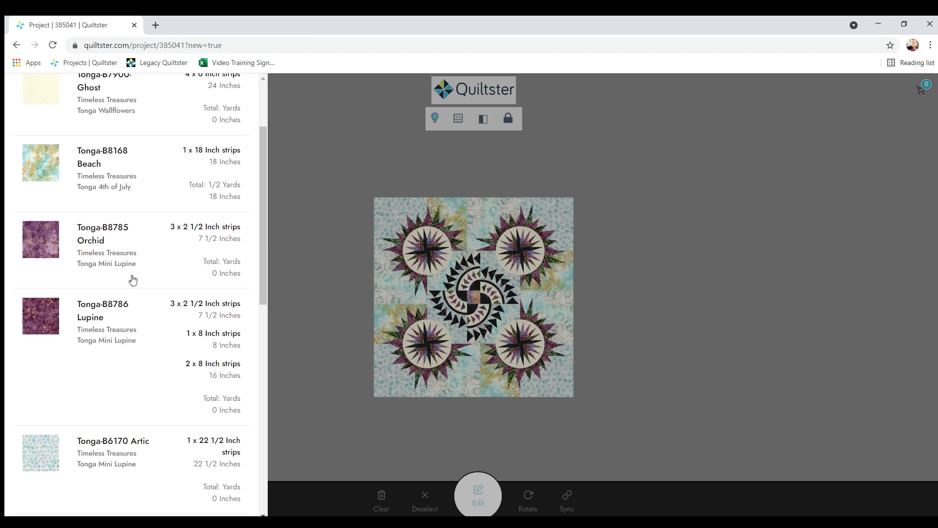
scroll(132, 277, down, 3)
scroll(133, 277, up, 5)
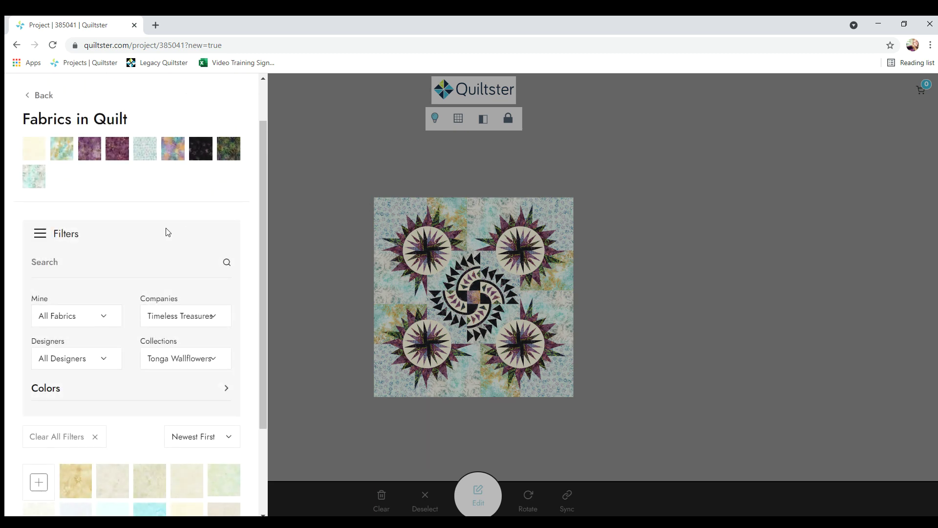
click(207, 355)
click(212, 457)
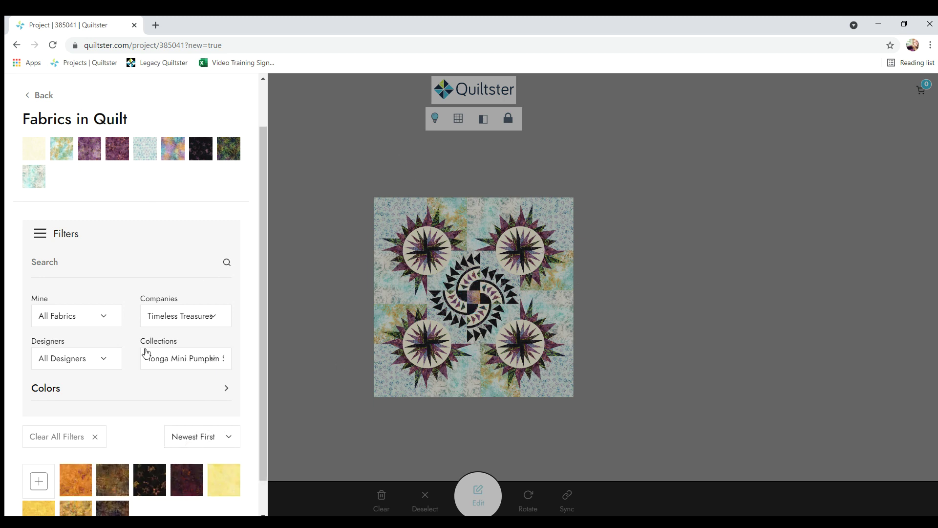
scroll(156, 381, down, 1)
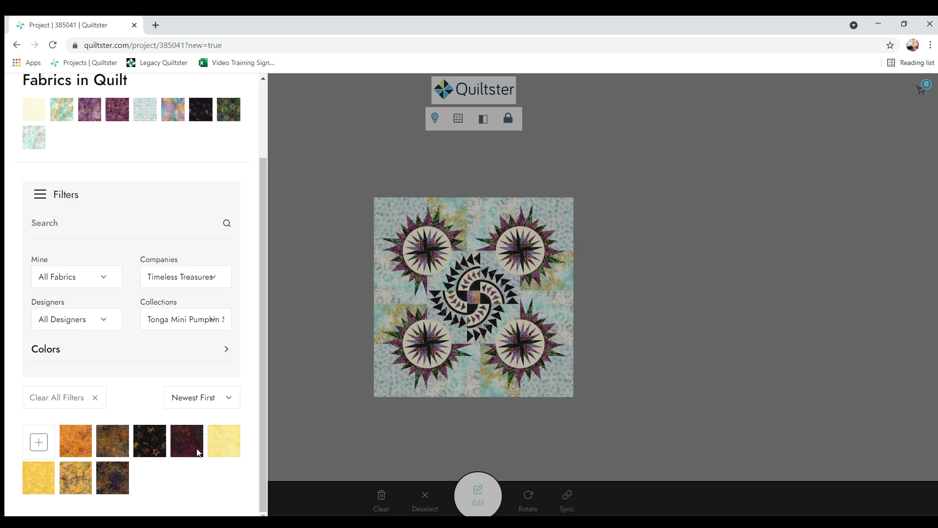
click(228, 444)
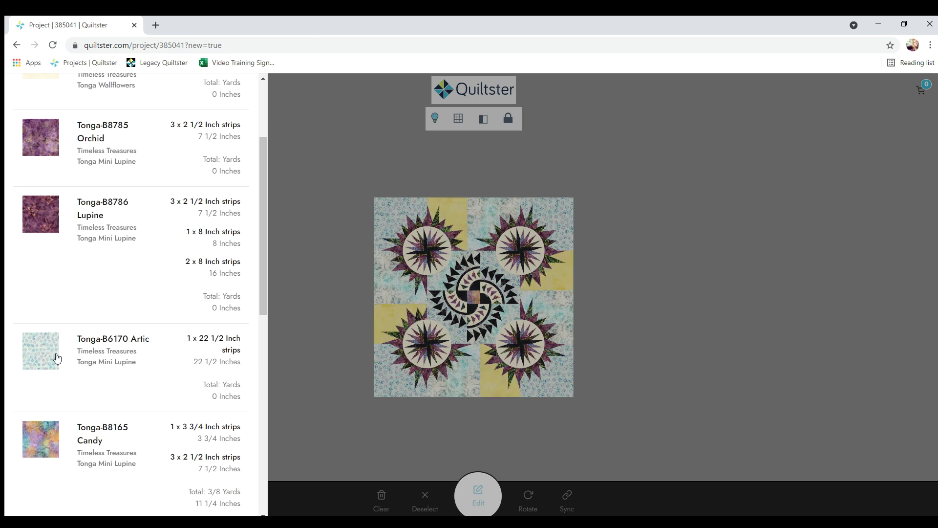
click(31, 343)
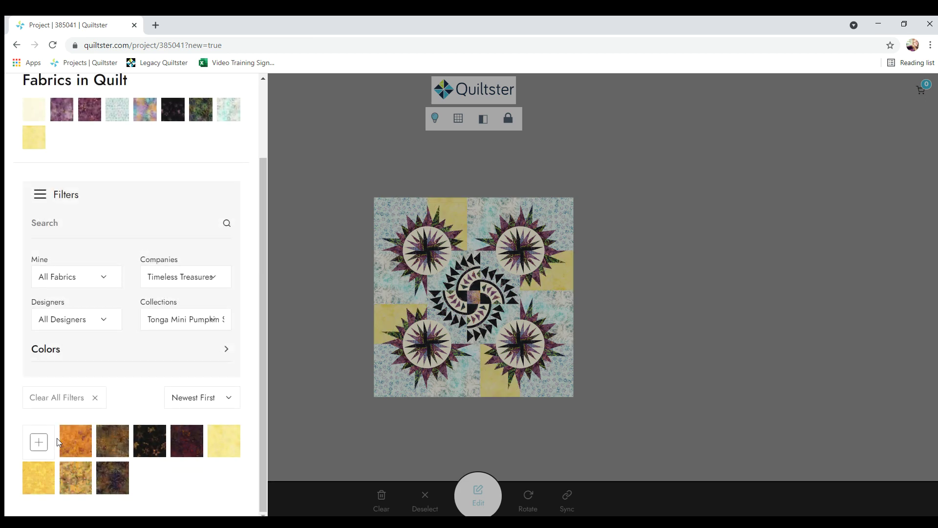
click(33, 478)
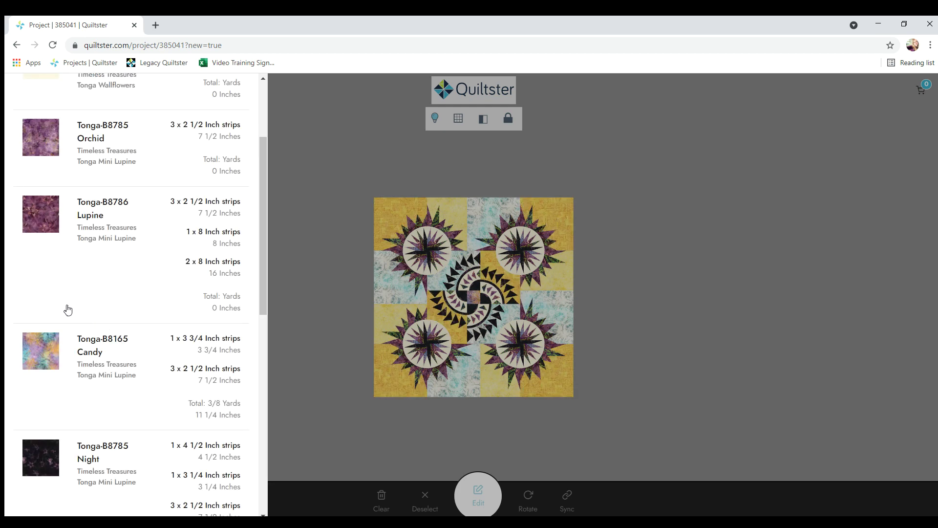
Step: Replace the remaining pale aqua background fabric with Tonga-B8167 Yellow from the Tonga 4th of July collection
scroll(86, 450, up, 3)
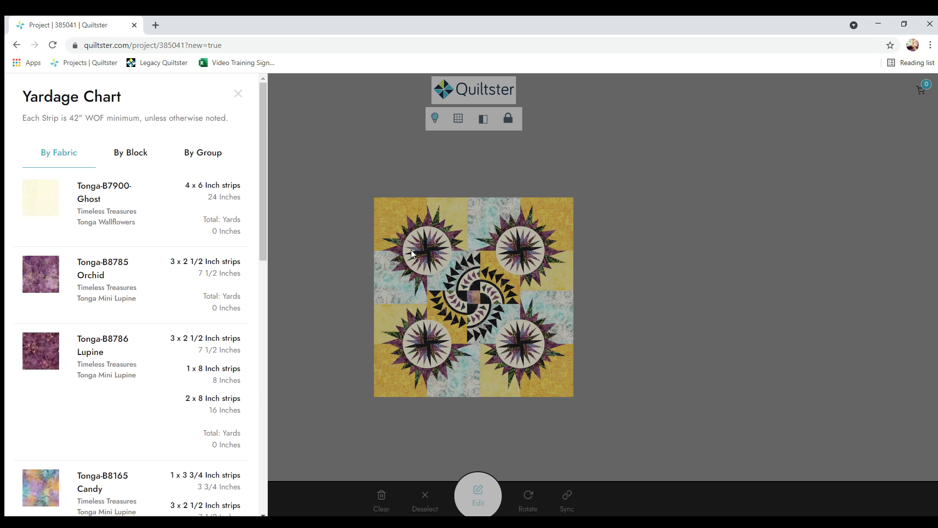
scroll(119, 358, down, 14)
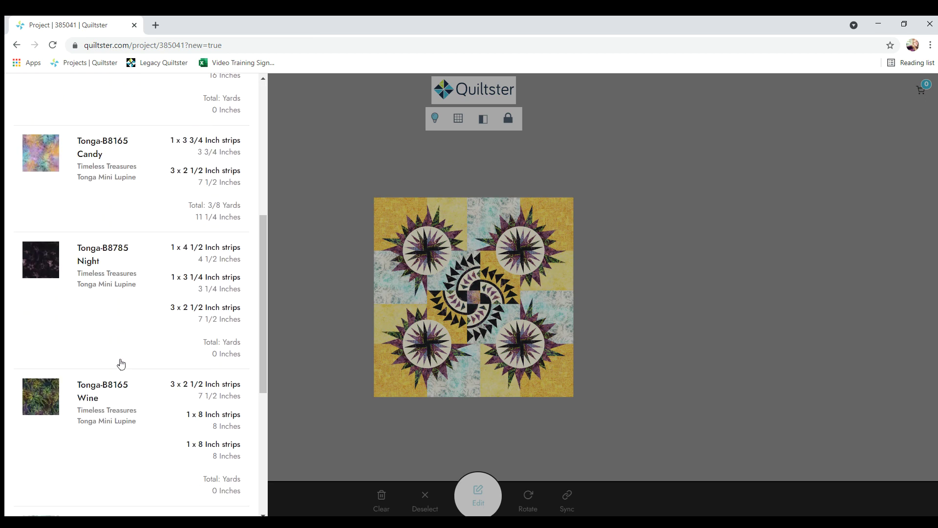
click(41, 236)
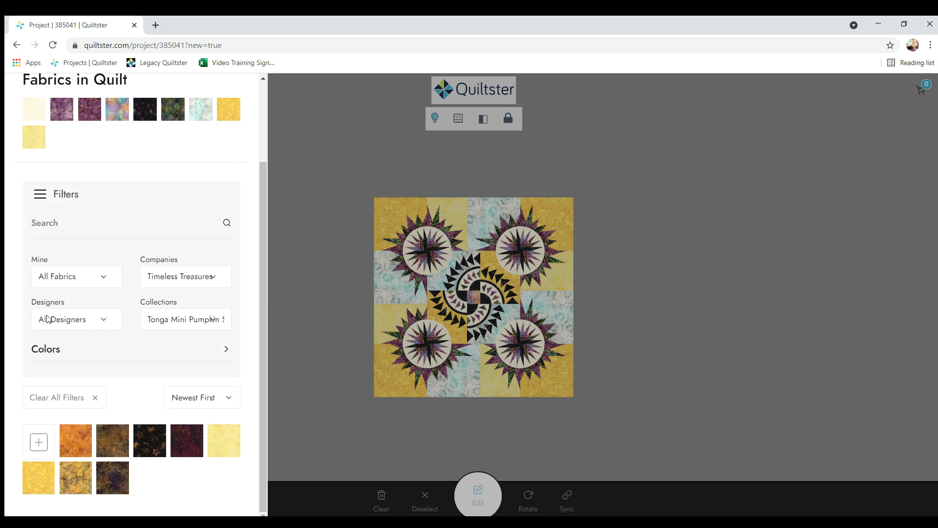
click(211, 321)
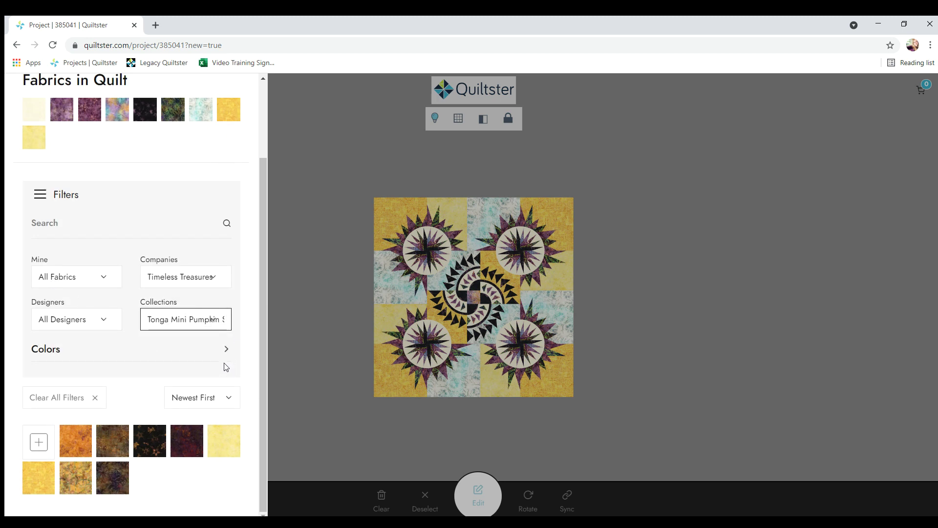
click(196, 377)
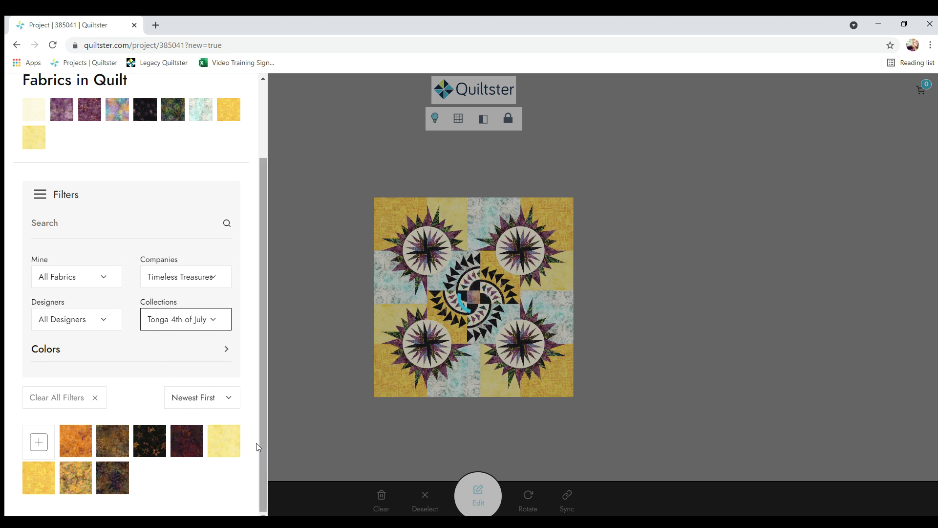
click(143, 438)
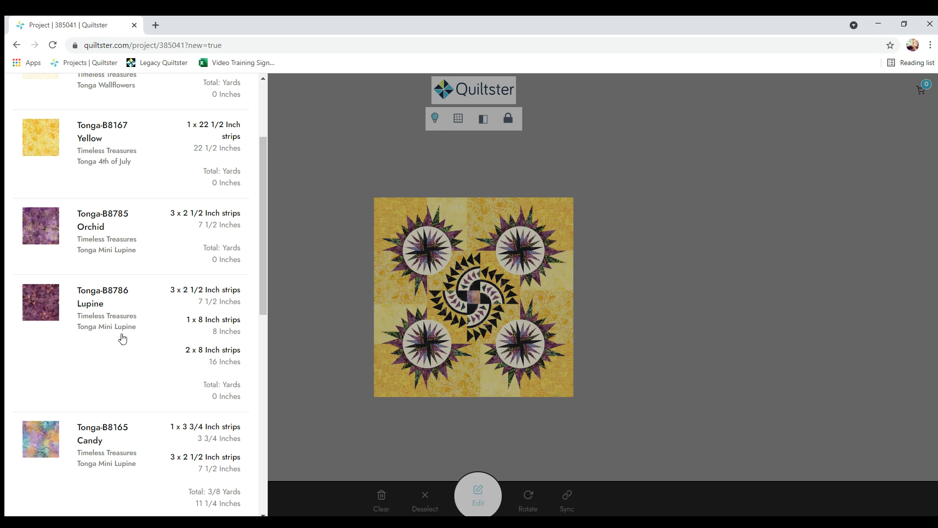
Step: Replace the Tonga-B8785 Night fabric with the black print from the Tonga Mini Pumpkin Spice collection
scroll(122, 337, up, 3)
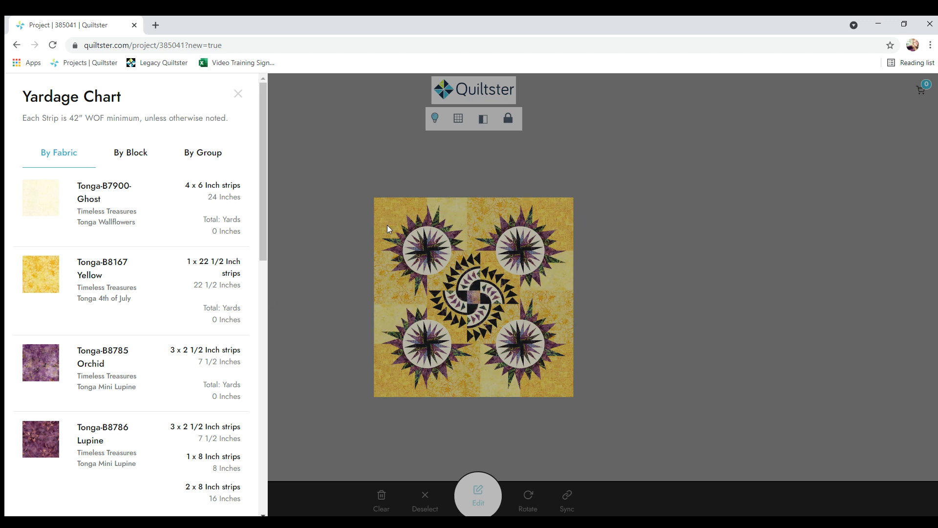
scroll(103, 321, down, 2)
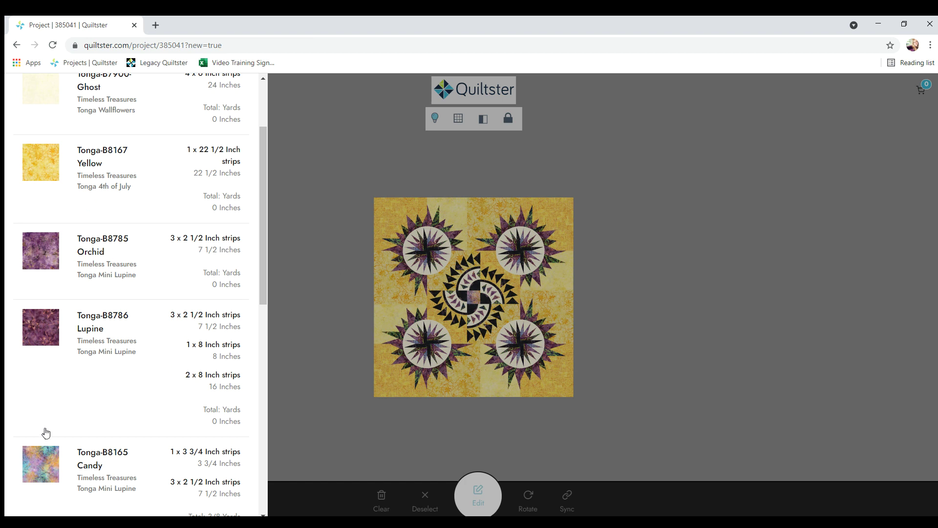
scroll(61, 433, down, 2)
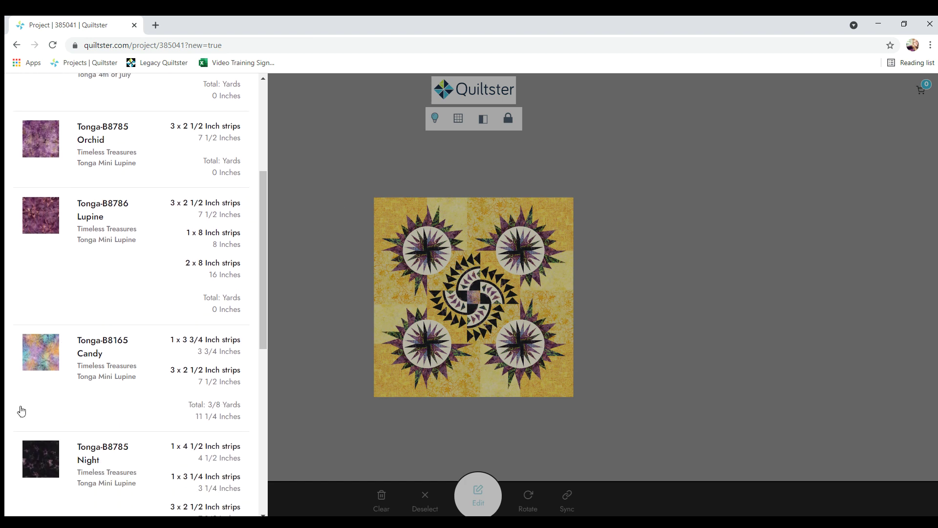
click(39, 463)
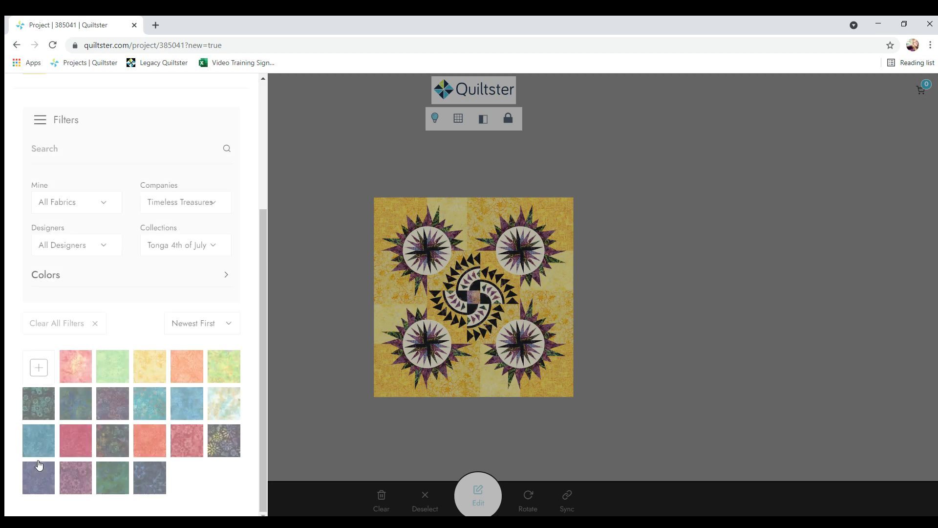
click(191, 251)
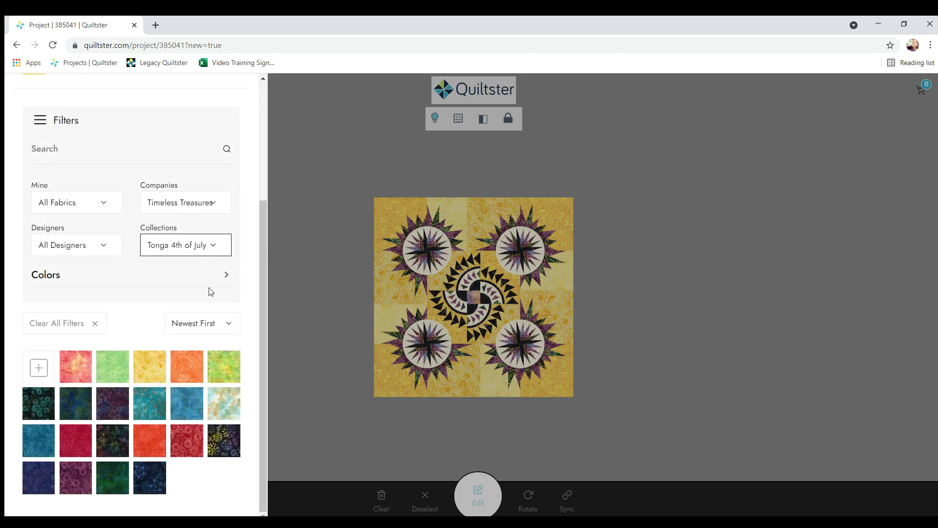
click(206, 342)
click(153, 445)
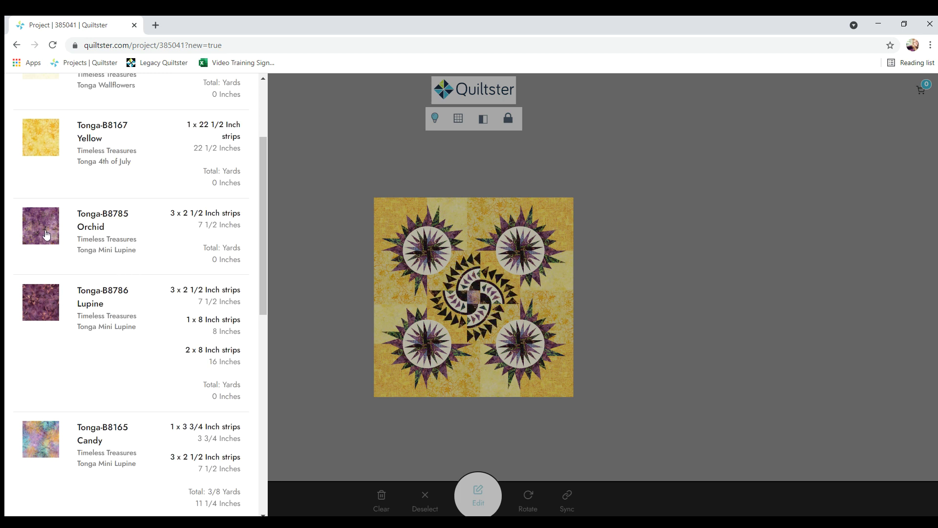
Step: Replace Tonga-B8165 Candy with the orange Tonga Mini Pumpkin Spice fabric and Tonga-B8786 Lupine with Tonga-B8165 Forest
click(50, 444)
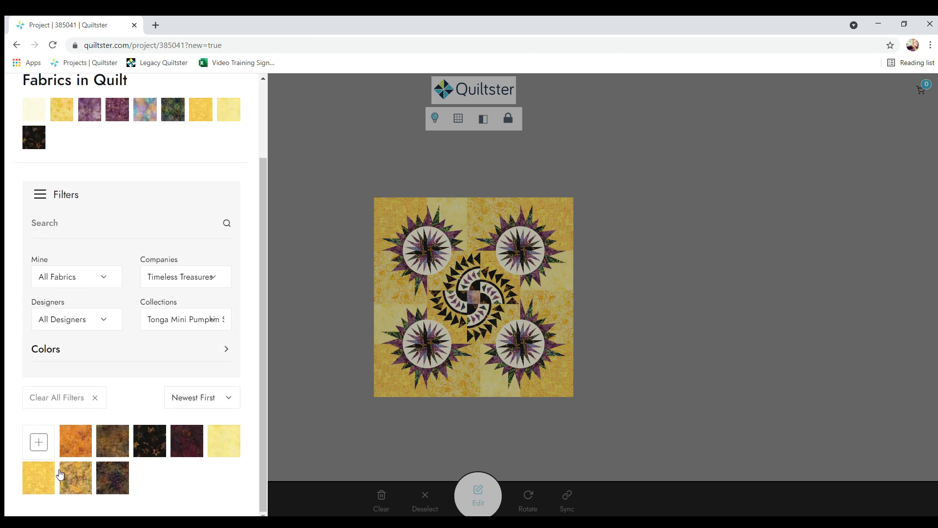
click(79, 443)
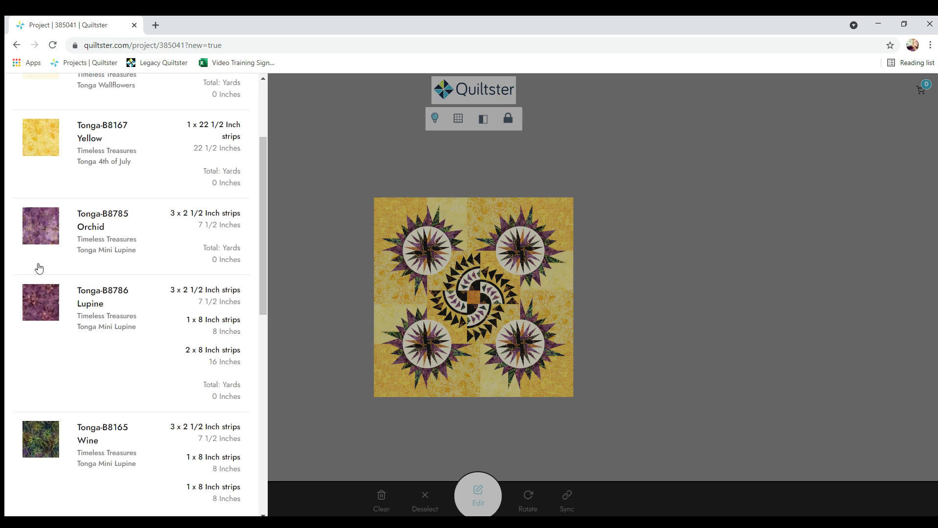
click(42, 304)
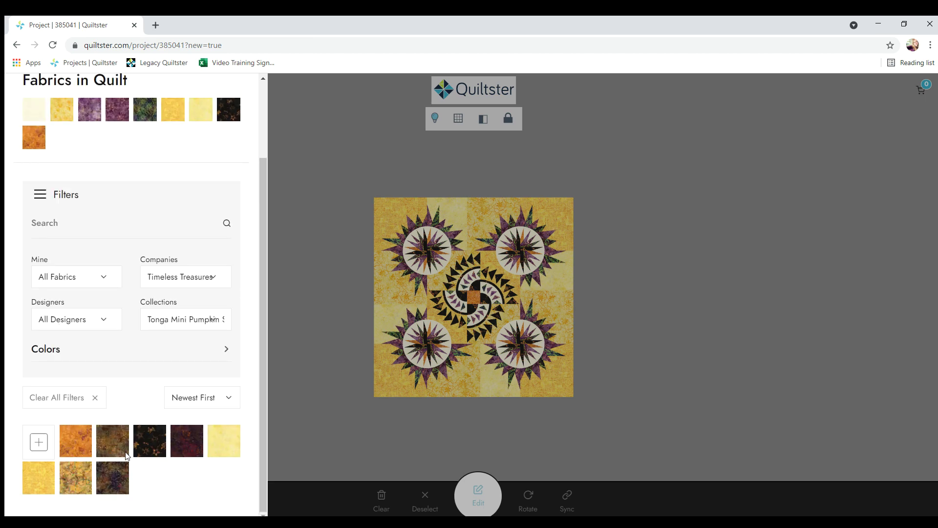
click(109, 479)
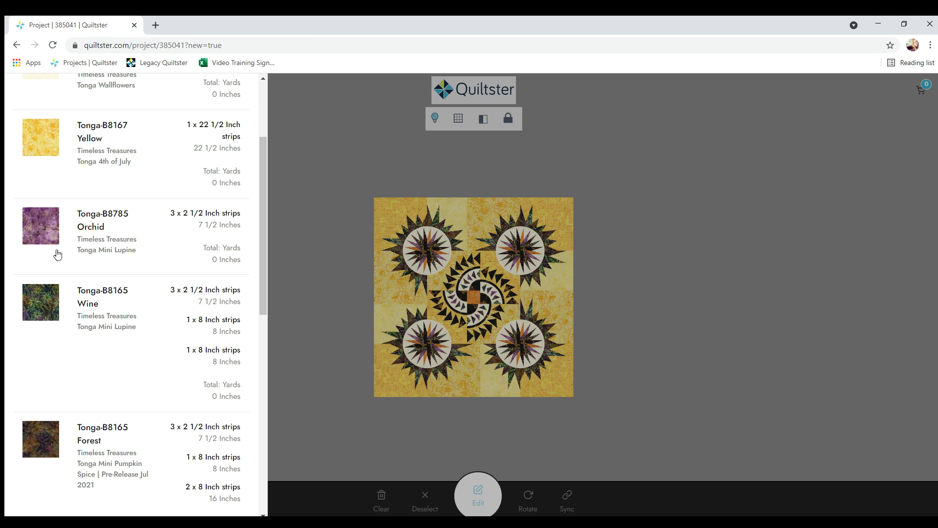
Step: Replace Tonga-B8785 Orchid with the dark burgundy Tonga Mini Pumpkin Spice fabric and Tonga-B8165 Wine with the collection's brown fabric
click(43, 228)
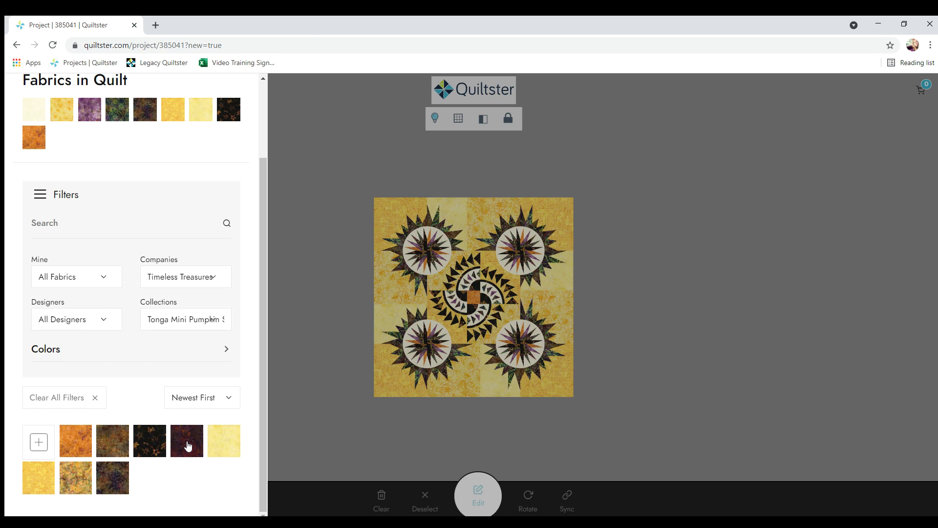
click(188, 442)
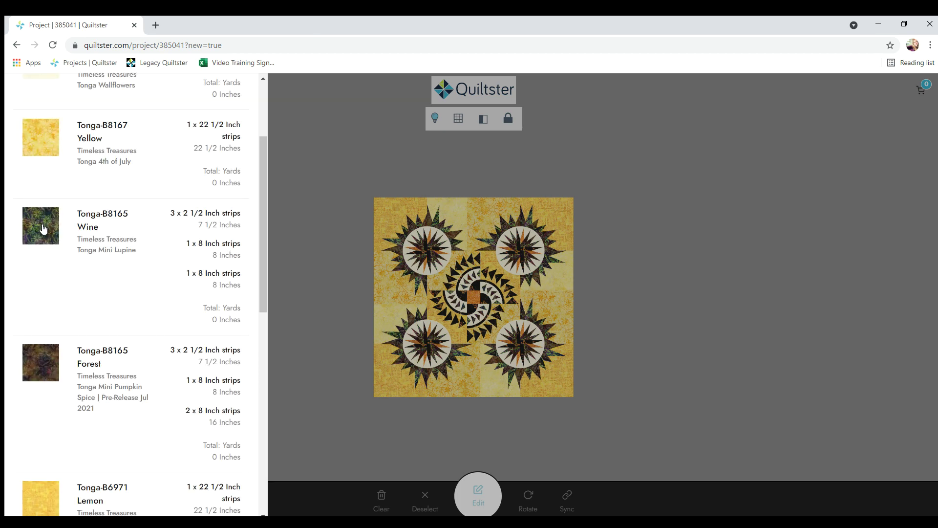
click(43, 226)
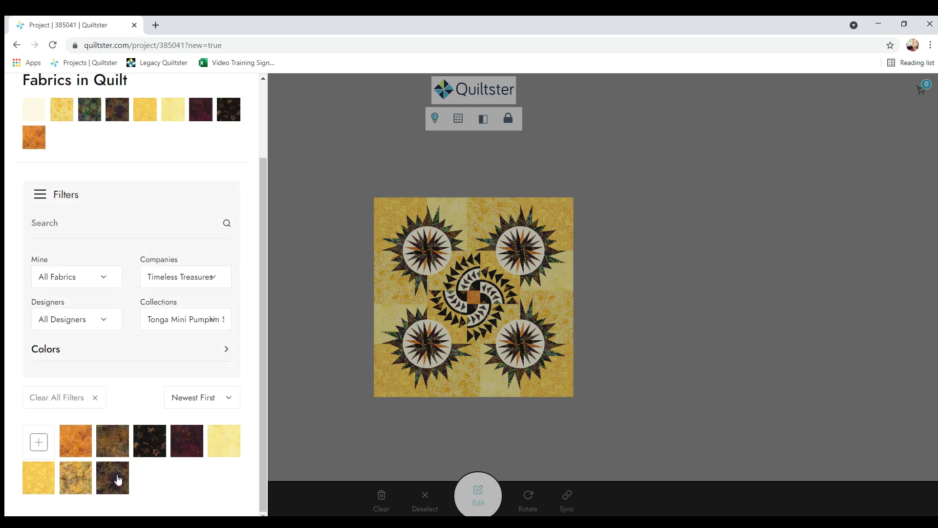
click(111, 443)
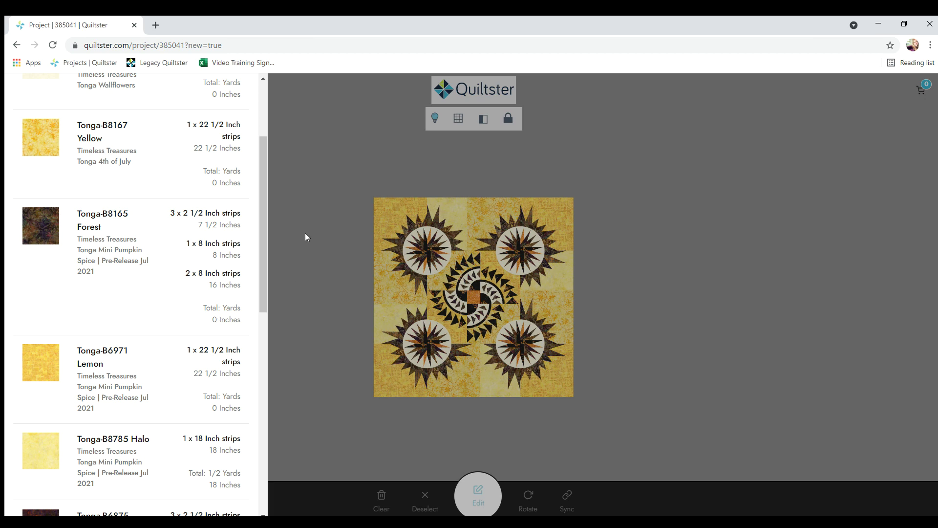
Step: Close the yardage chart and inspect the recolored quilt's center spiral and overall layout at different magnifications
scroll(246, 197, up, 3)
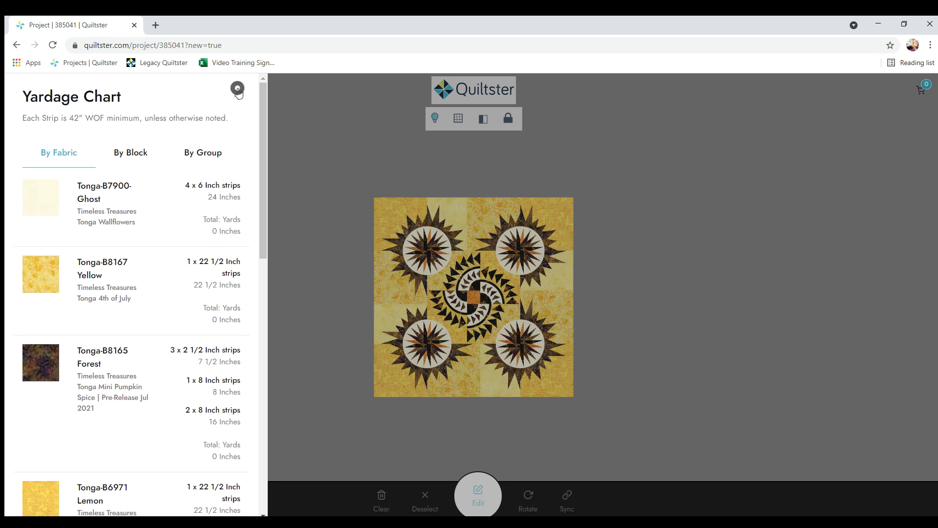
click(242, 93)
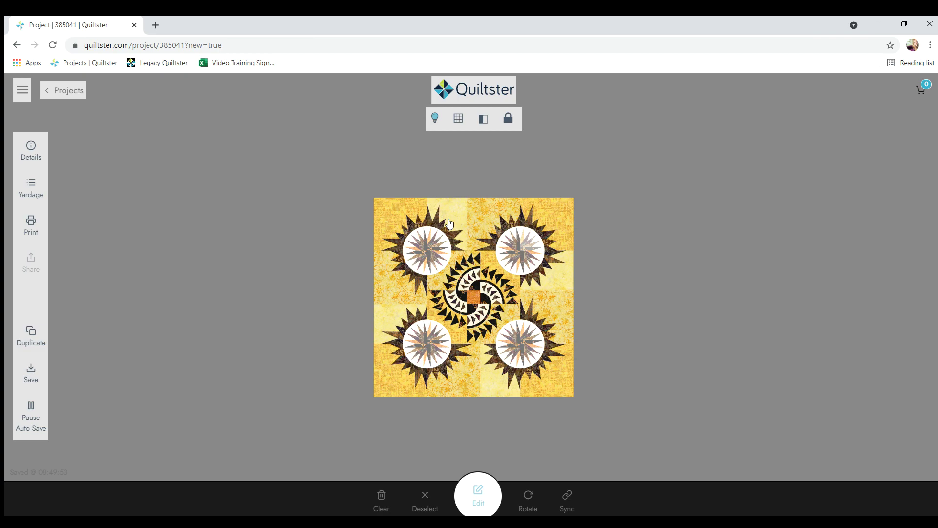
scroll(662, 266, up, 5)
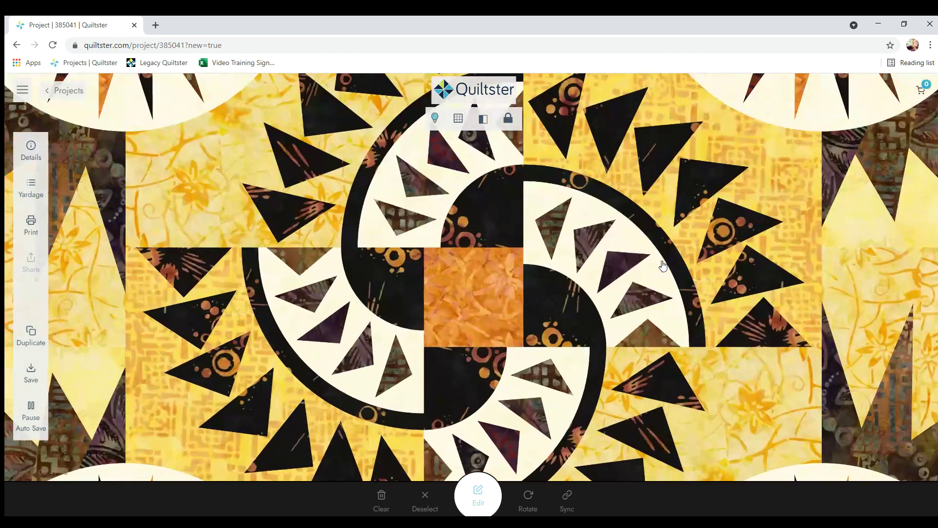
scroll(647, 260, down, 5)
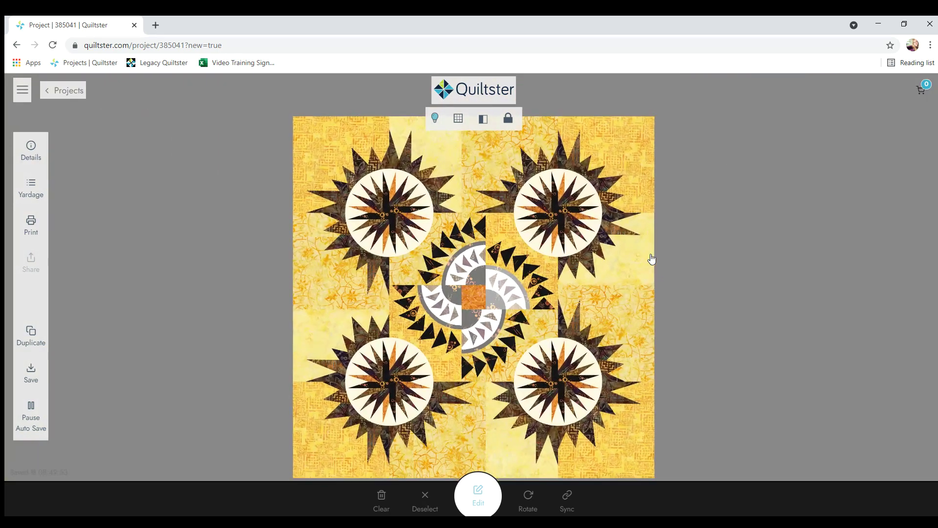
scroll(683, 307, up, 5)
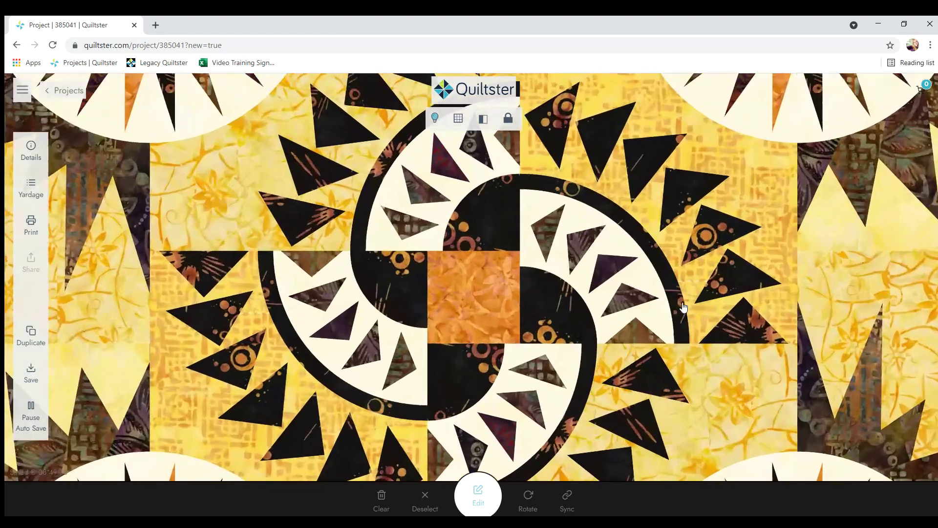
scroll(683, 307, down, 5)
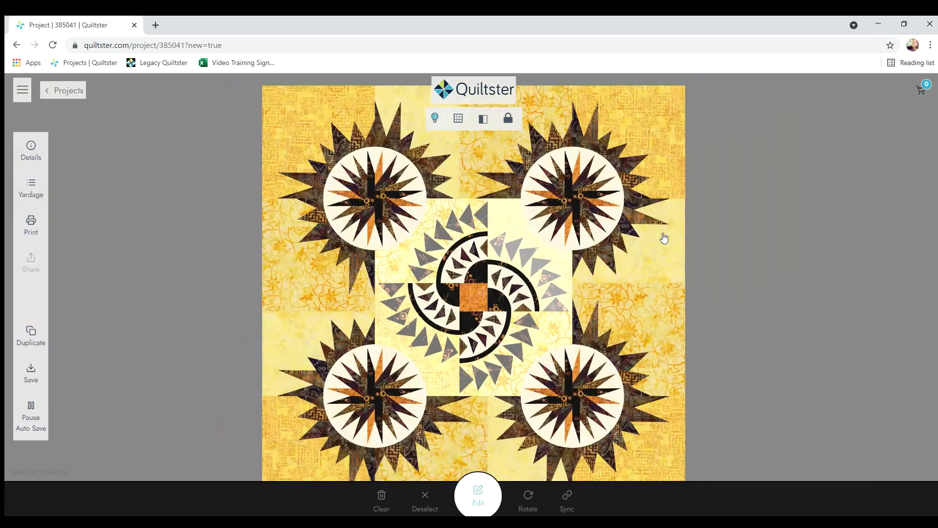
scroll(620, 246, down, 3)
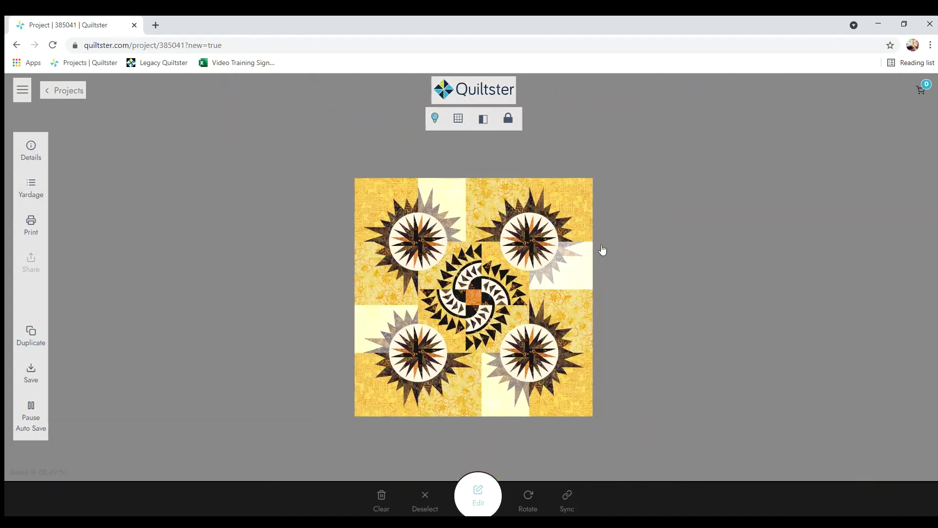
Step: Save the recolored quilt project and return to the My Projects list
click(42, 380)
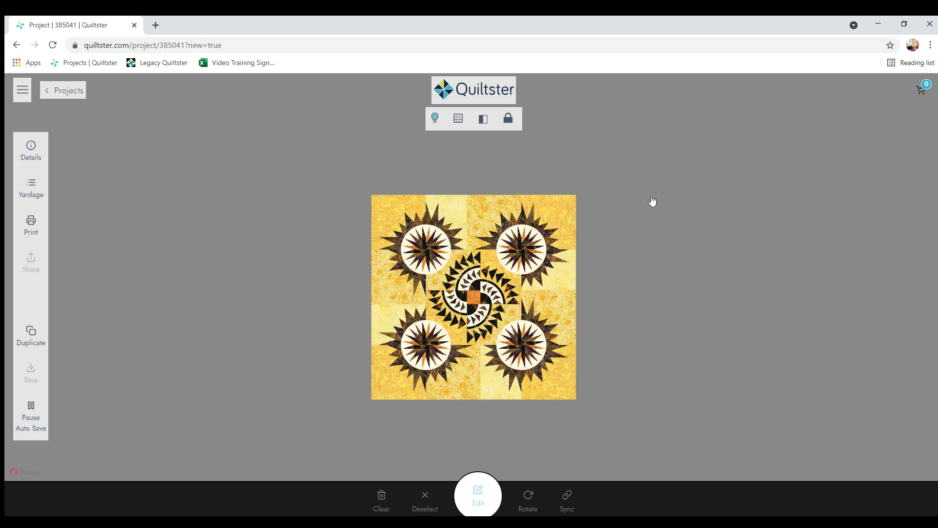
click(377, 385)
click(57, 92)
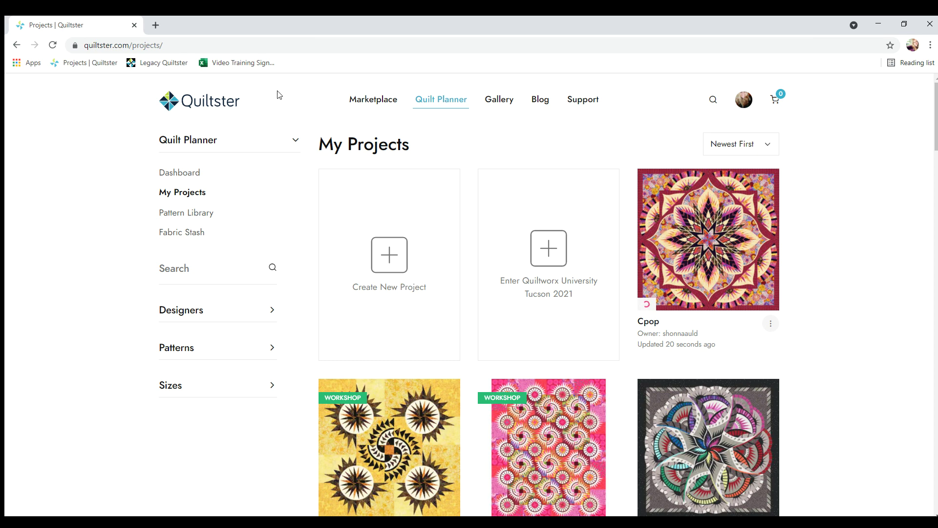
Step: Create a project named "My special project" from the Fireworks Baby Quilt Blank Mixer Template in the Quiltworx University Tucson 2021 workshop
click(545, 251)
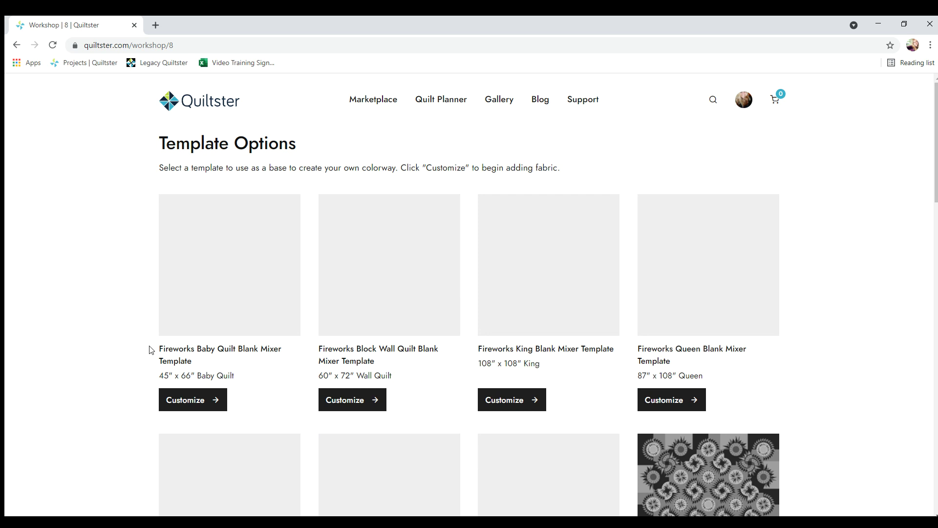
scroll(309, 371, down, 7)
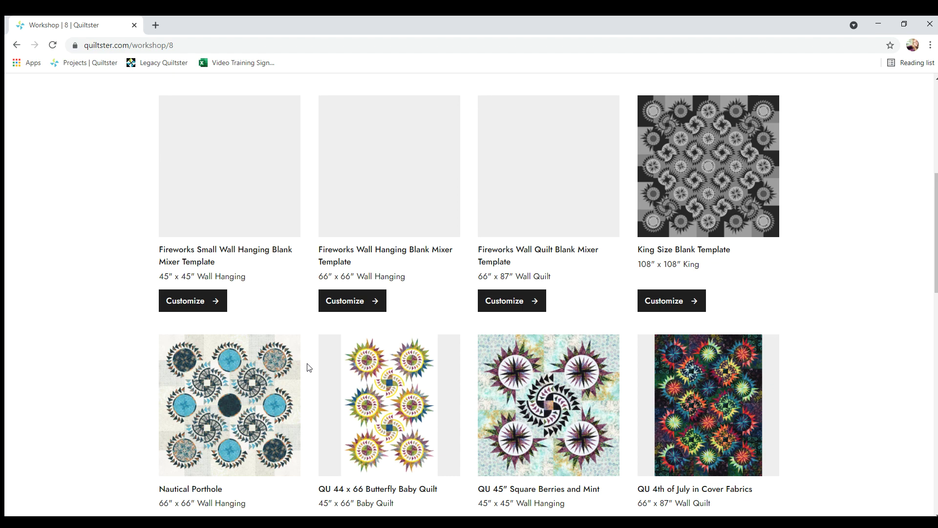
scroll(308, 370, down, 7)
scroll(309, 367, down, 2)
scroll(311, 365, up, 12)
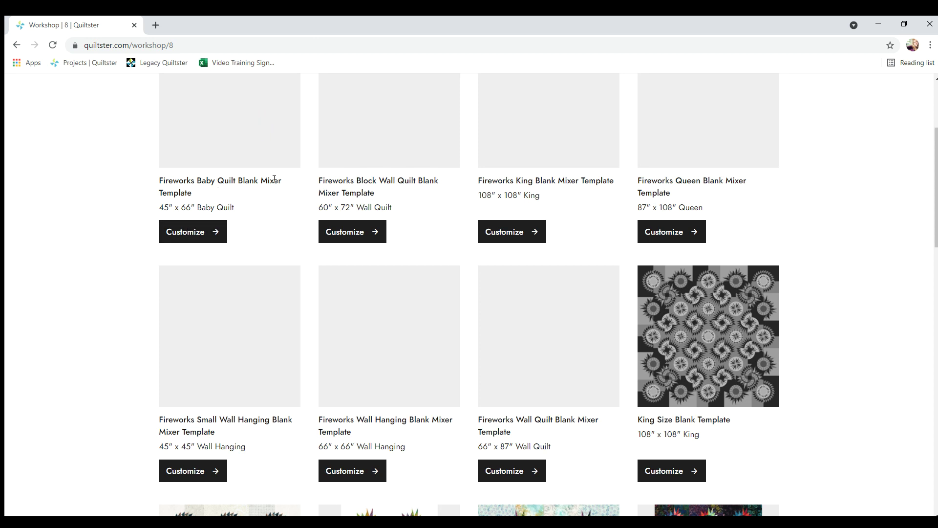
click(189, 232)
click(509, 284)
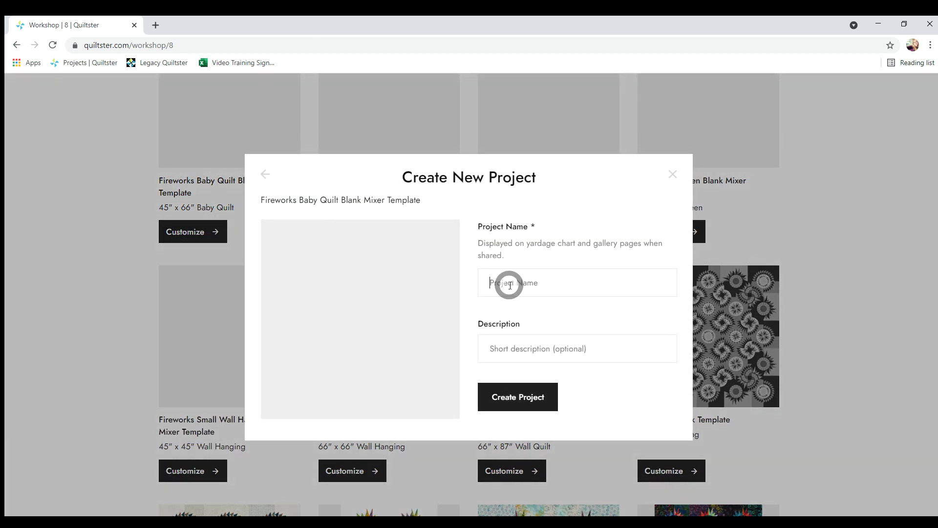
text(My special project)
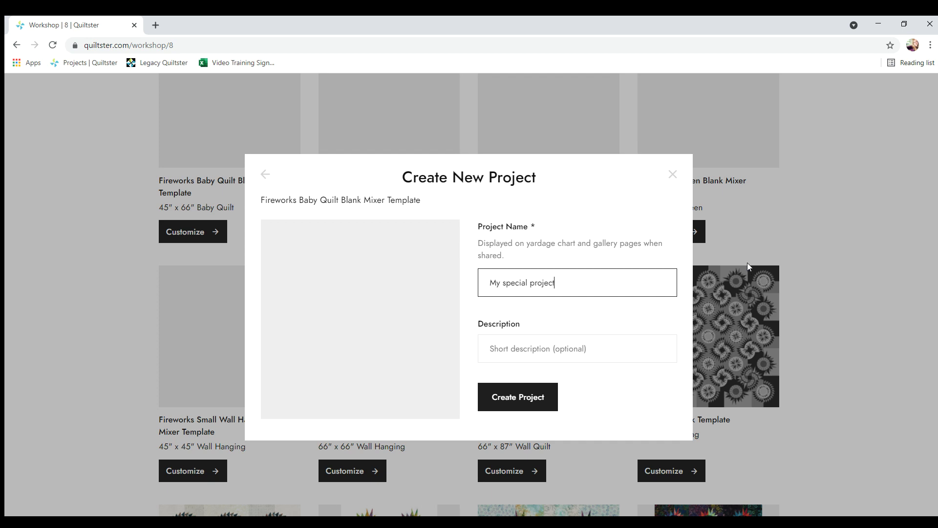
click(518, 394)
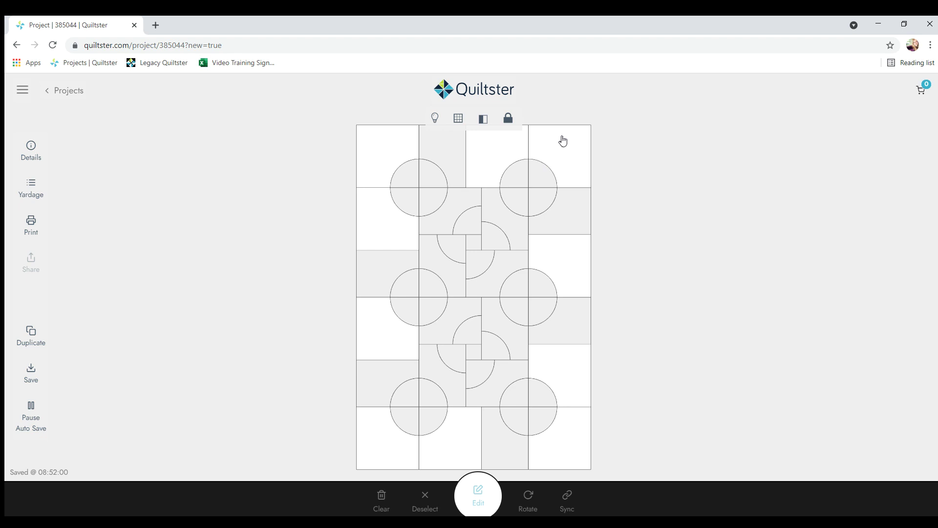
Step: Select and deselect the grouped square border blocks, and toggle the quilt's block outlines off and on
click(562, 147)
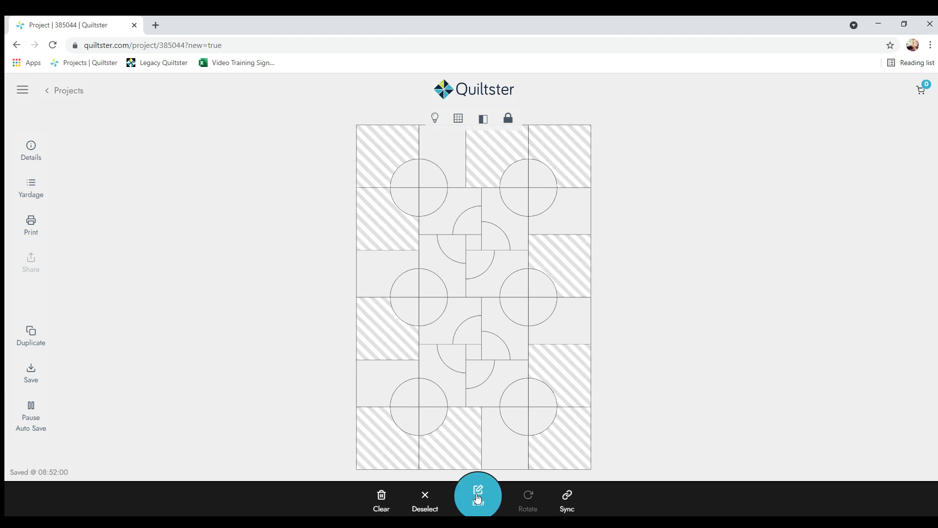
click(707, 298)
click(453, 121)
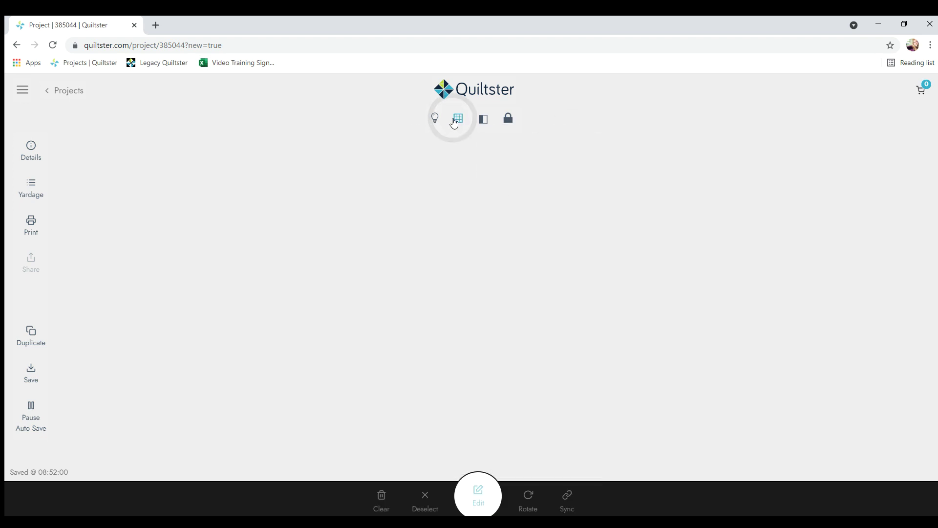
click(454, 121)
click(455, 120)
click(454, 121)
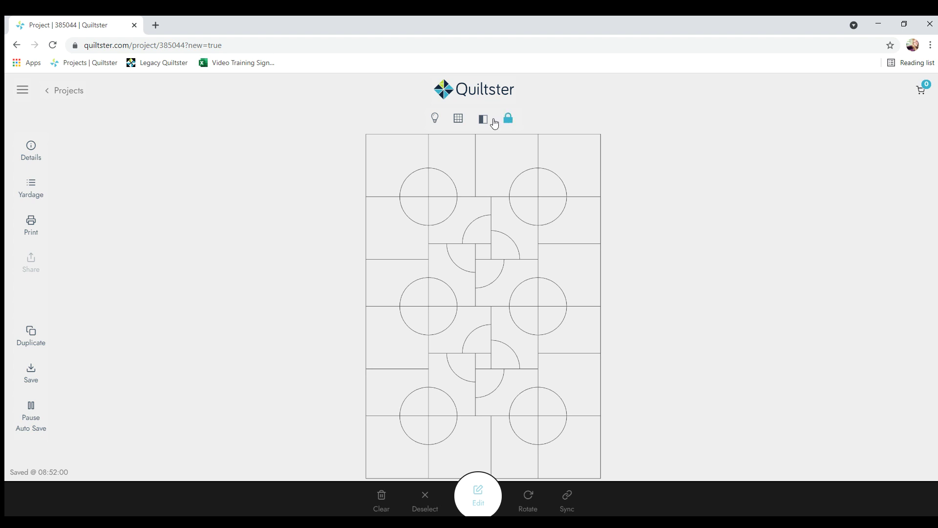
Step: Unlock the block grouping and select the four corner border blocks individually, clearing the selection at the end
click(508, 118)
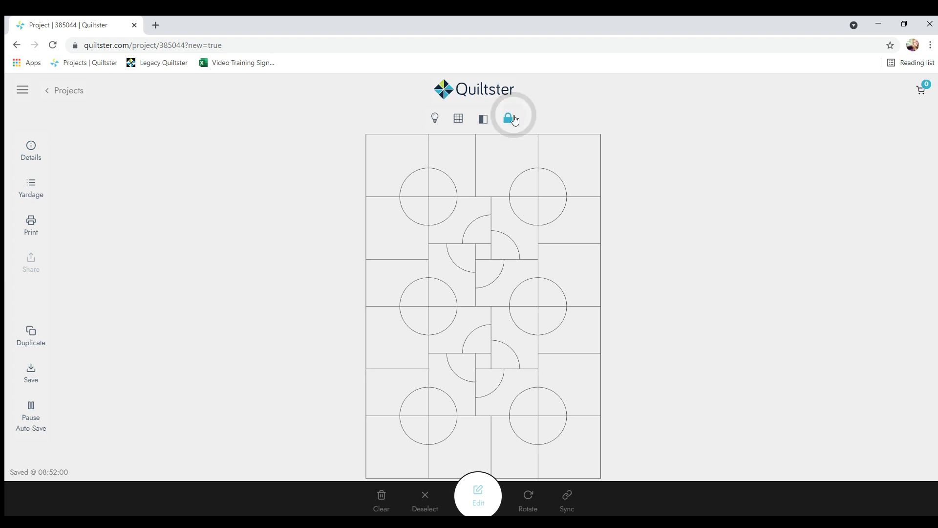
click(591, 172)
click(384, 164)
click(386, 440)
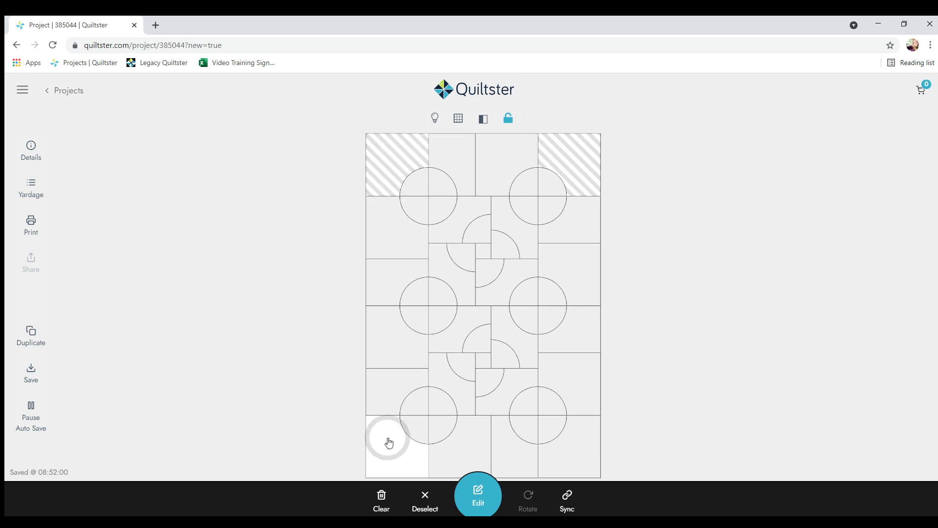
click(570, 445)
click(671, 378)
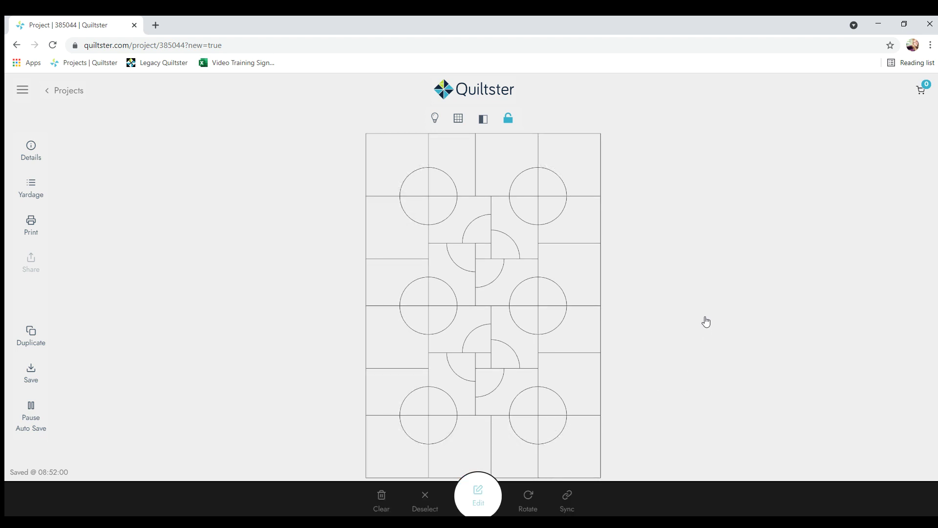
Step: Select the four corner border blocks, and lock the grouping to extend the selection to all matching square border blocks
scroll(477, 249, down, 3)
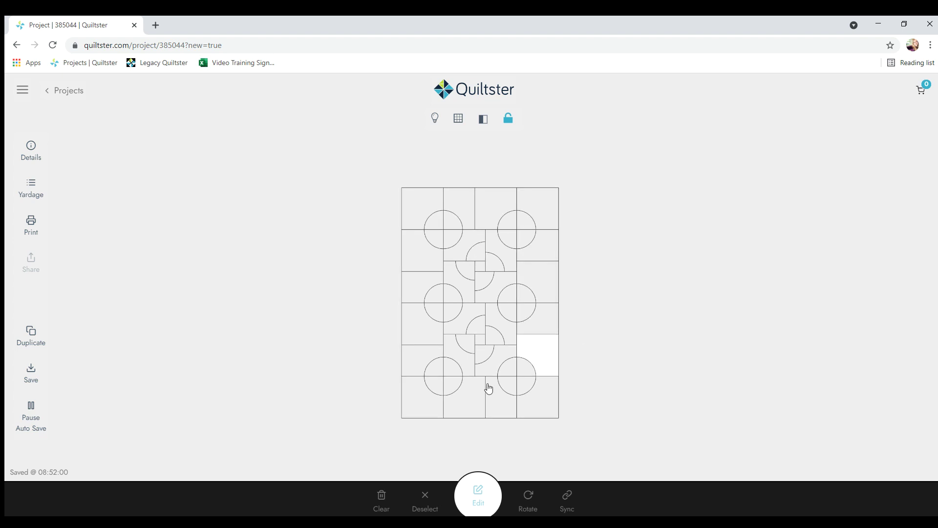
click(524, 221)
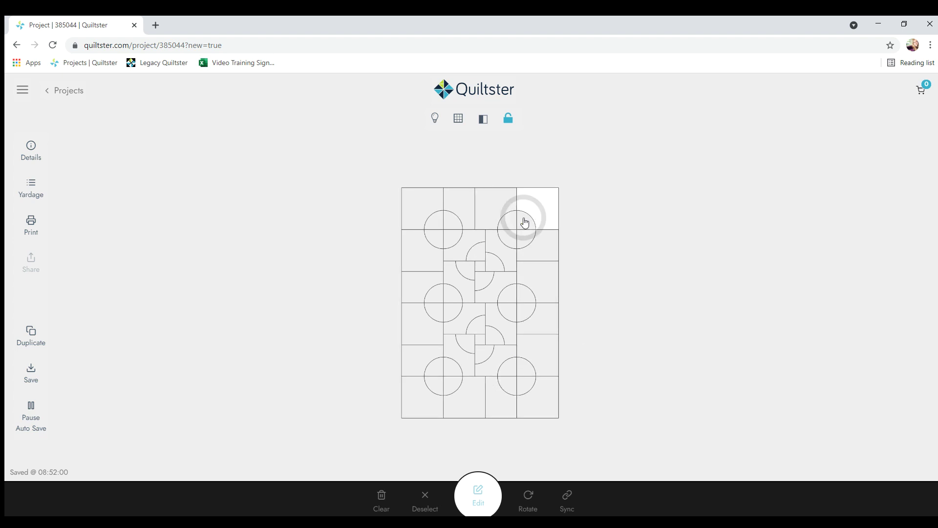
click(412, 205)
click(407, 375)
click(541, 402)
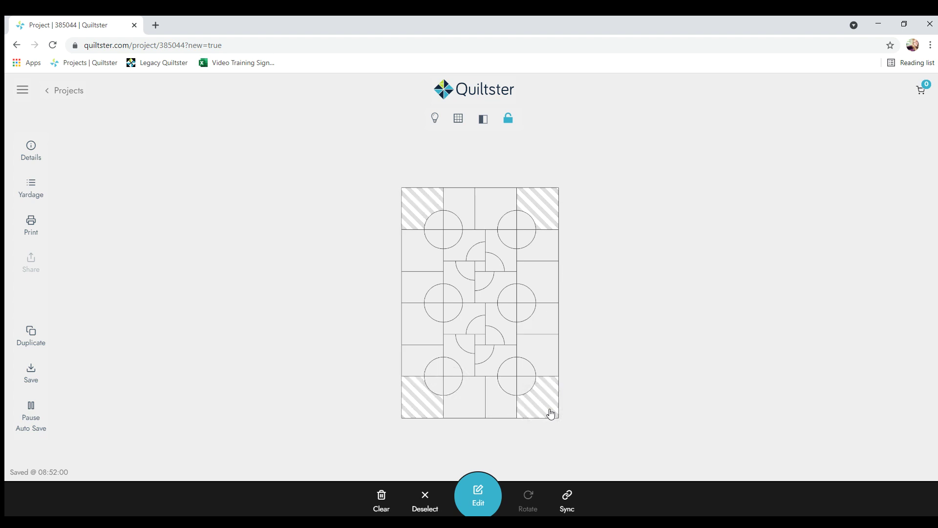
click(506, 117)
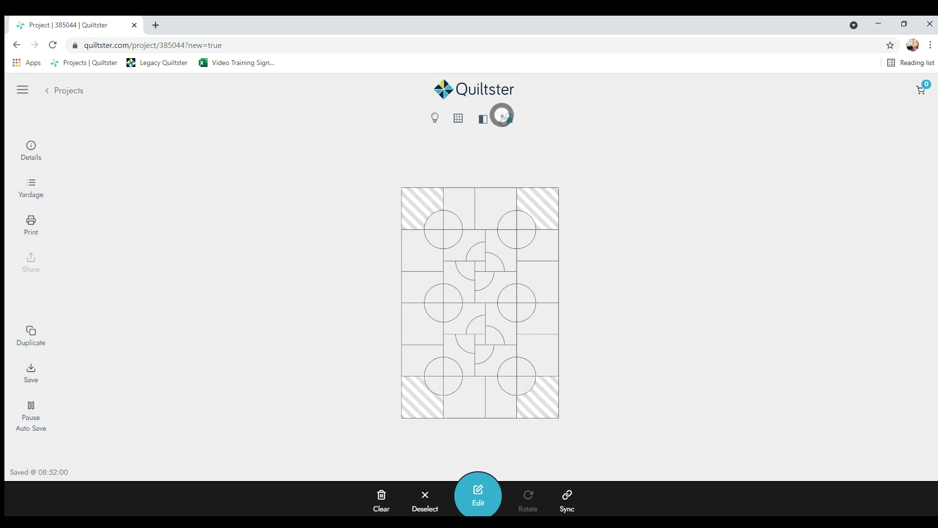
click(544, 208)
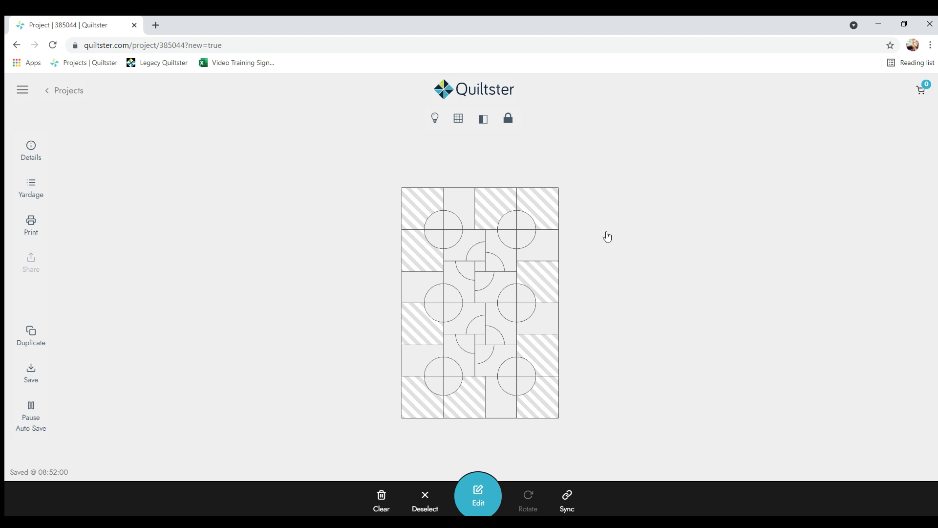
Step: Unlock the block grouping and try selecting single border blocks one at a time, leaving nothing selected
click(508, 117)
click(538, 203)
click(414, 207)
click(413, 255)
click(647, 197)
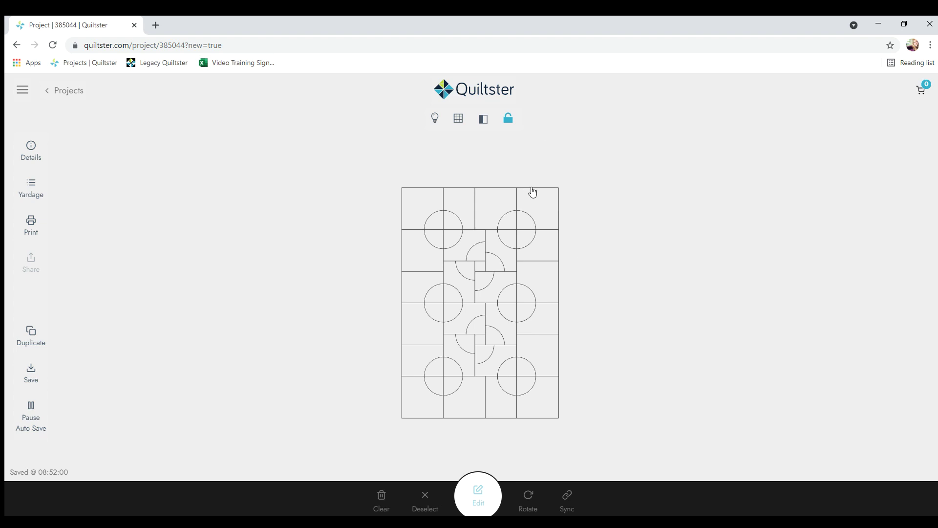
Step: Fill the quilt's four corner border blocks with the Square Border Flying Geese Alt 1 JNQ00275-E-003 block
drag(541, 204, 402, 202)
click(415, 397)
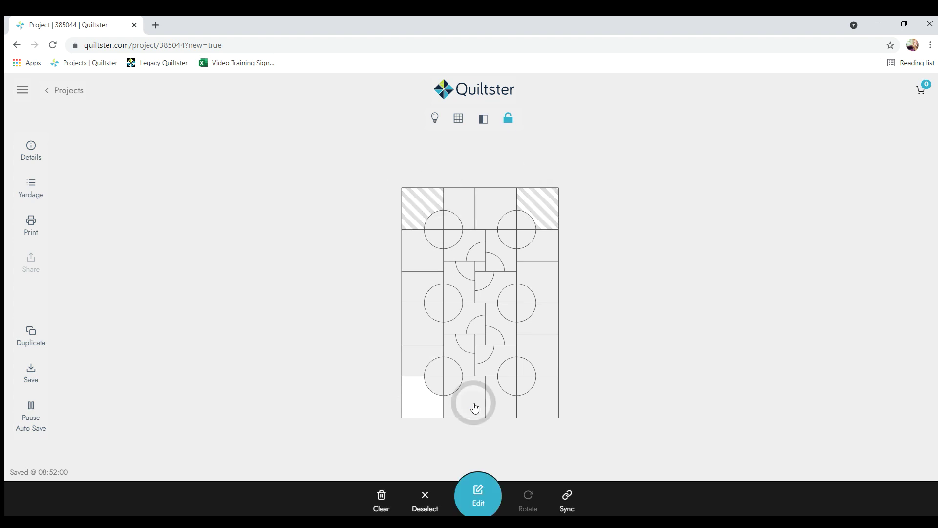
click(530, 408)
click(475, 493)
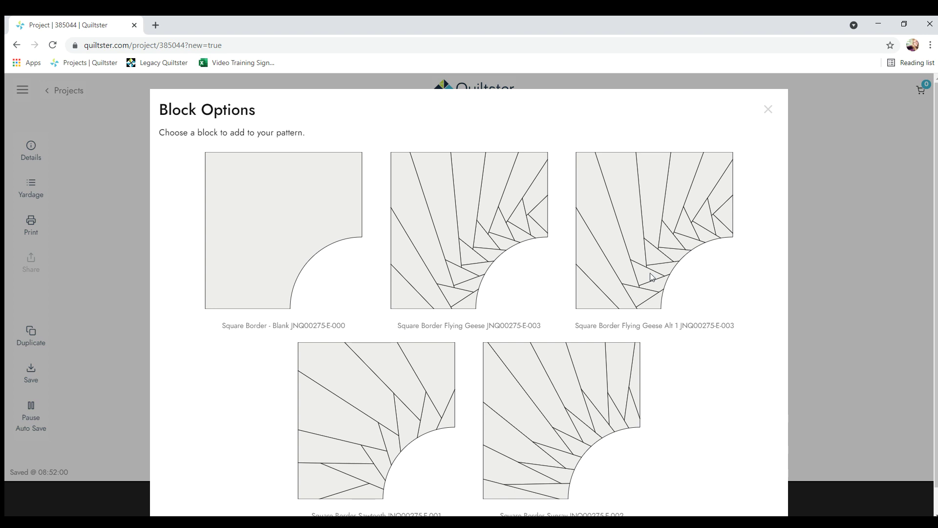
scroll(643, 237, down, 1)
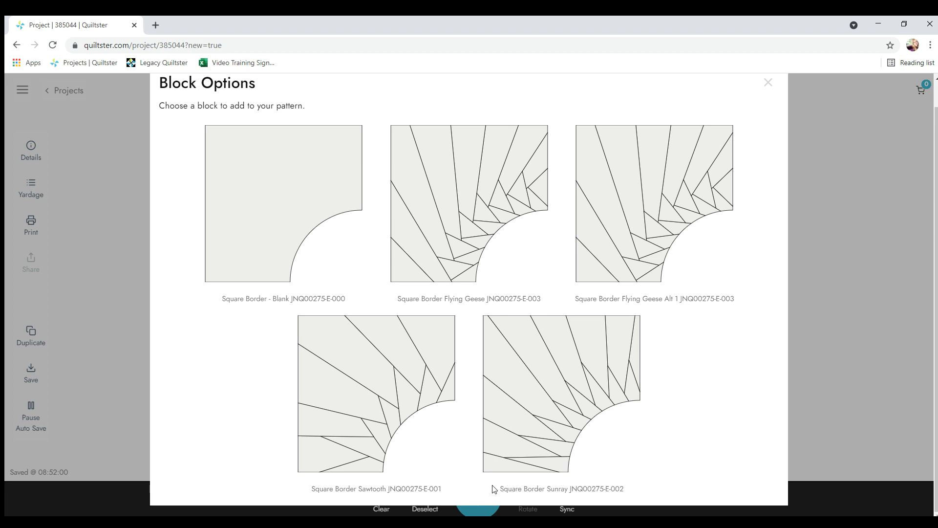
click(658, 208)
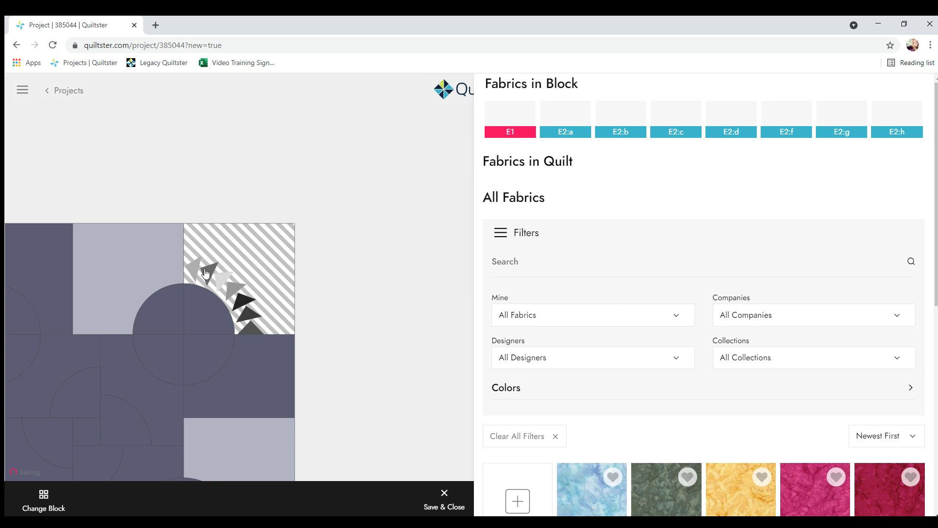
Step: Filter the available fabrics to the Batik Textiles company and its Arbor collection
click(836, 315)
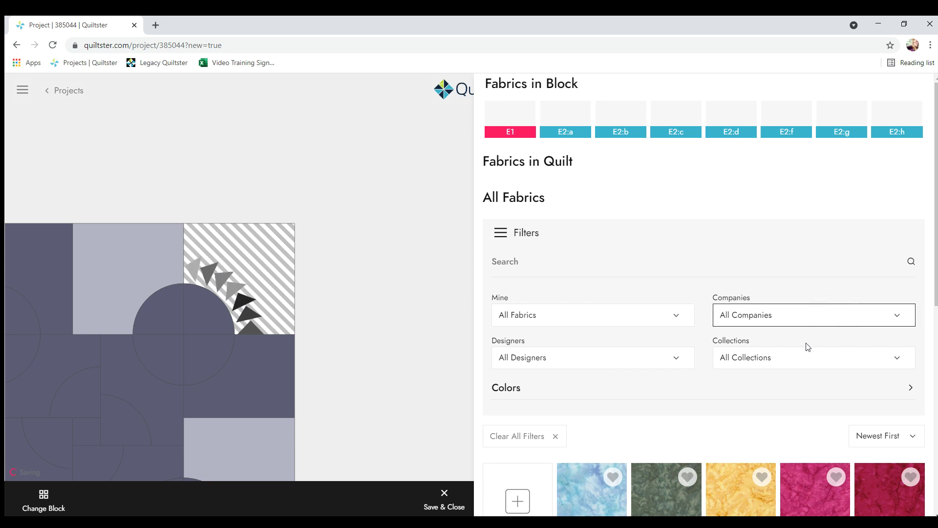
click(765, 340)
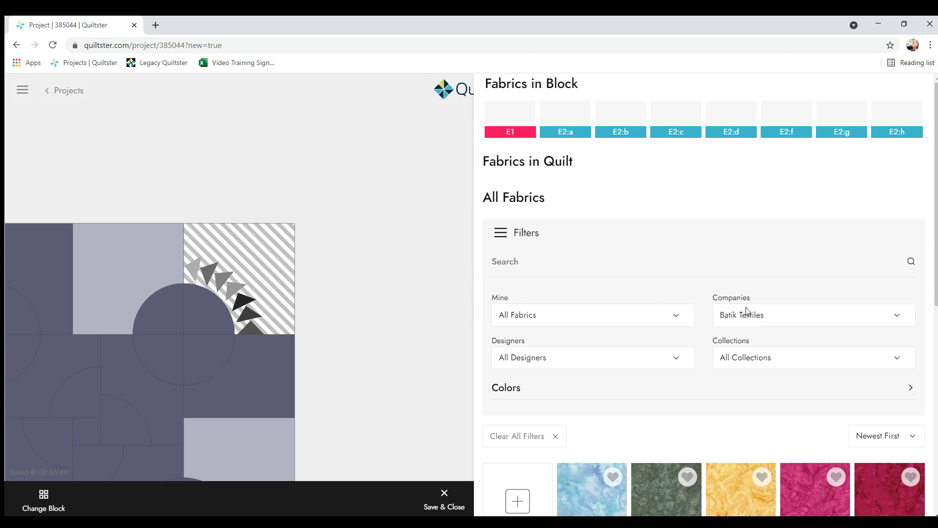
click(678, 360)
click(800, 361)
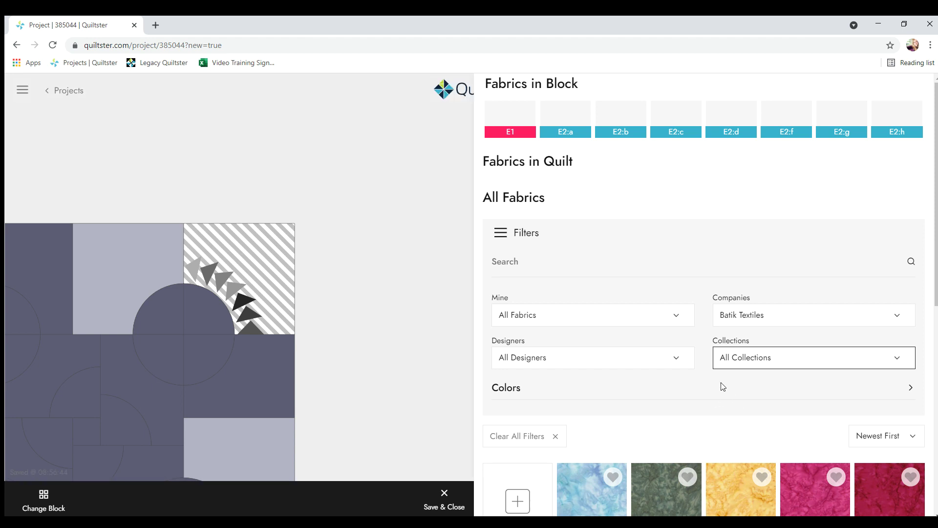
click(731, 389)
scroll(699, 382, down, 1)
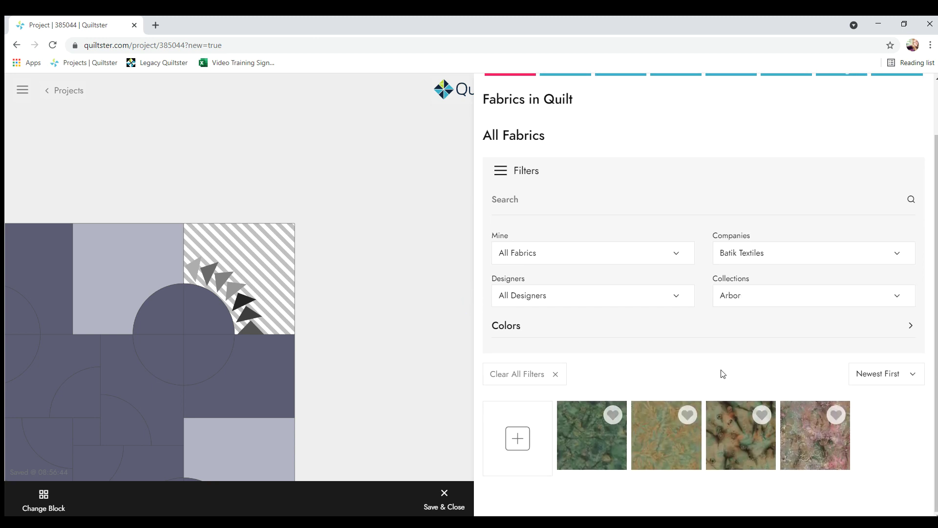
Step: Switch the collection filter to Bahari and look over its fabrics
click(749, 305)
click(741, 337)
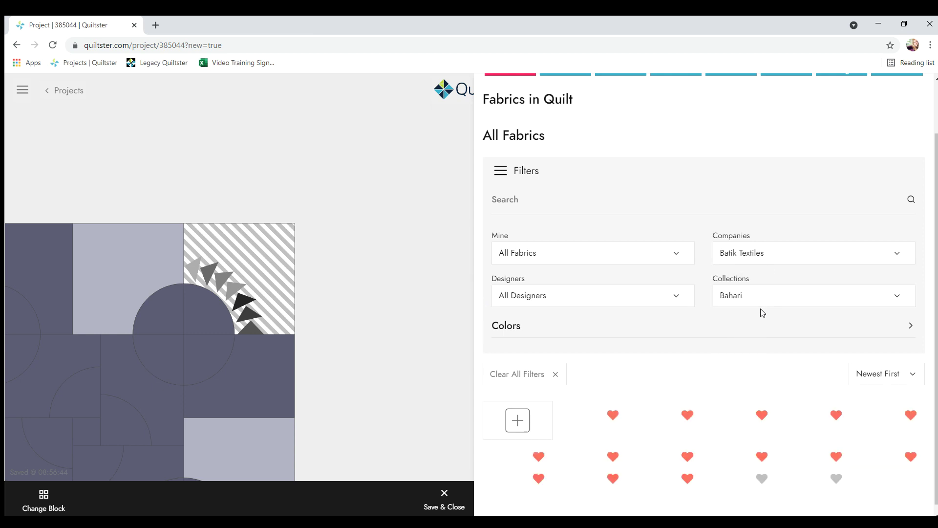
scroll(765, 377, down, 3)
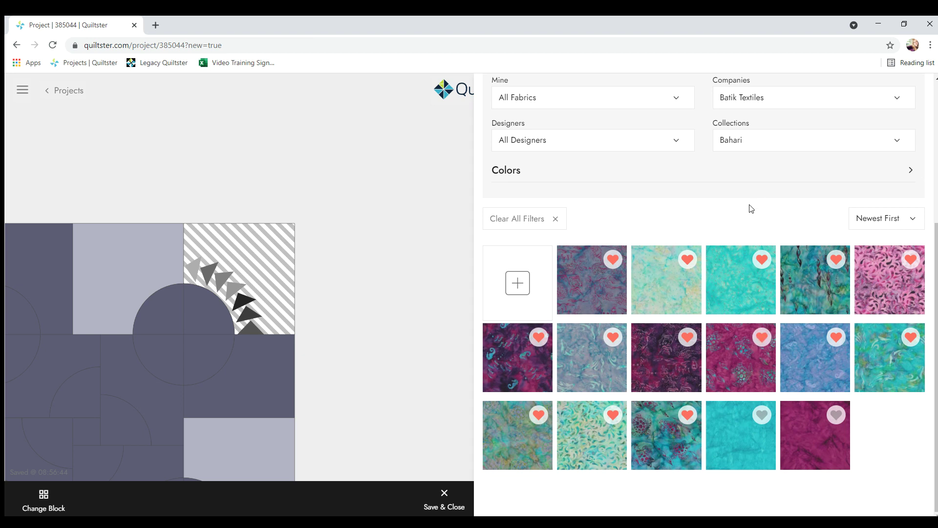
Step: Switch the collection filter to Blenders and browse its fabrics, loading more of them as the list runs out
click(766, 170)
click(735, 201)
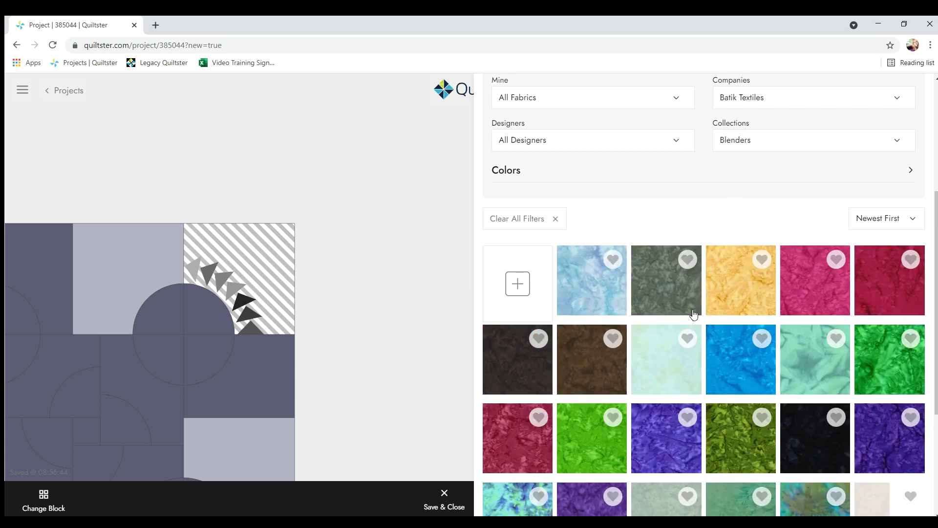
scroll(693, 317, down, 4)
click(702, 454)
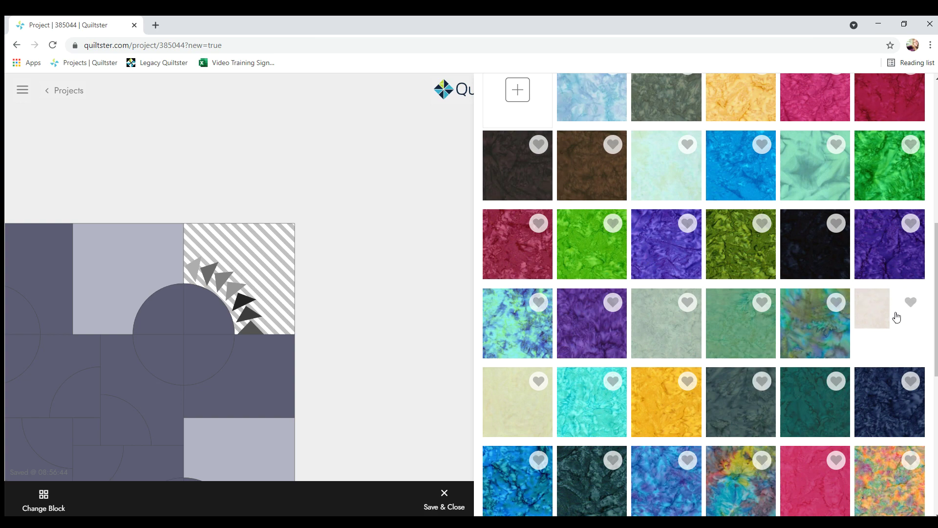
scroll(685, 391, down, 8)
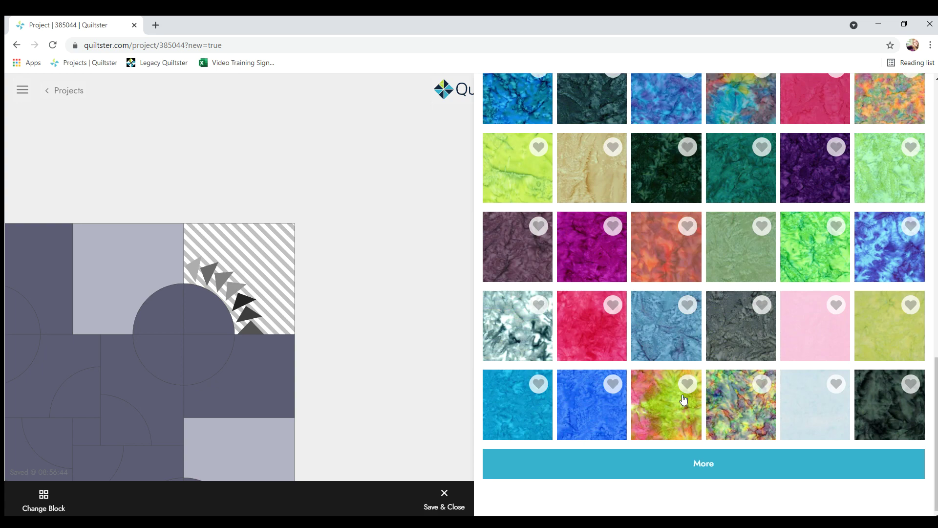
click(708, 464)
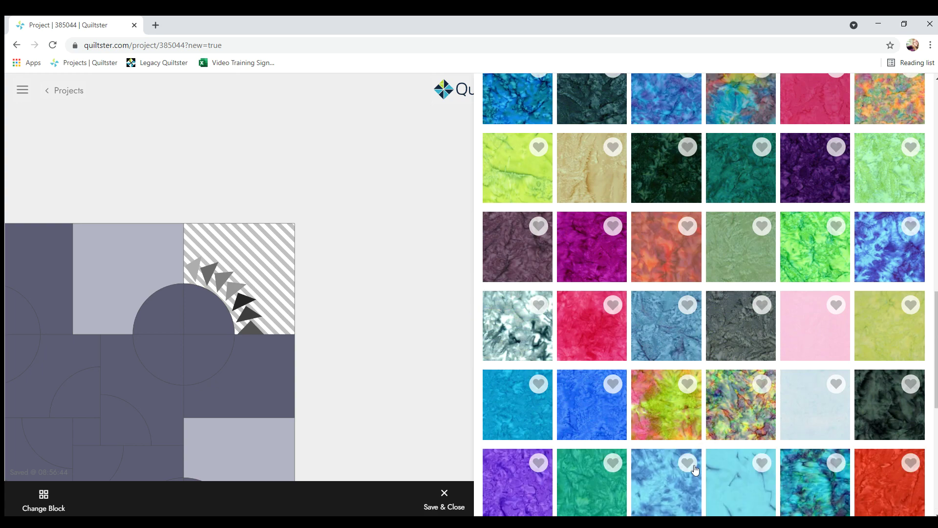
scroll(719, 450, down, 4)
scroll(719, 450, down, 4)
click(703, 461)
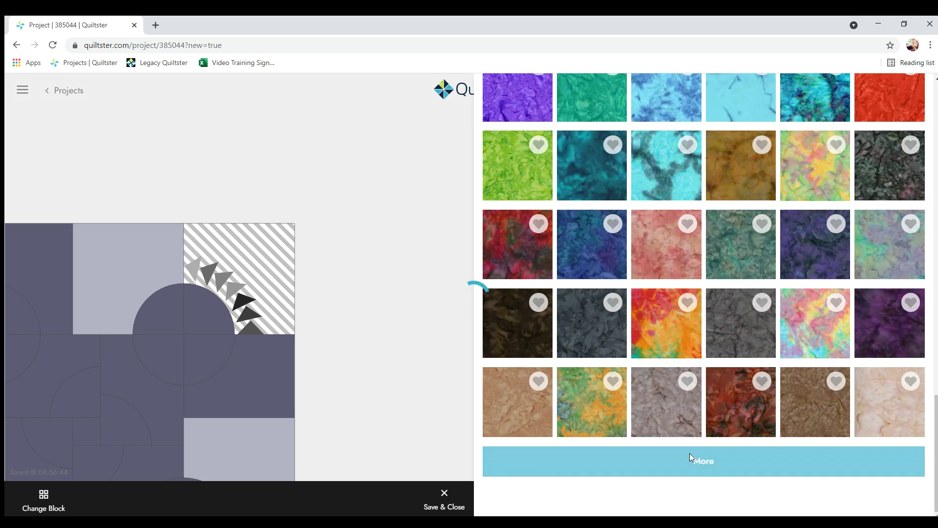
Step: Load further Blenders fabrics and fill the corner blocks' E1 background with the very pale pink batik
scroll(685, 450, down, 7)
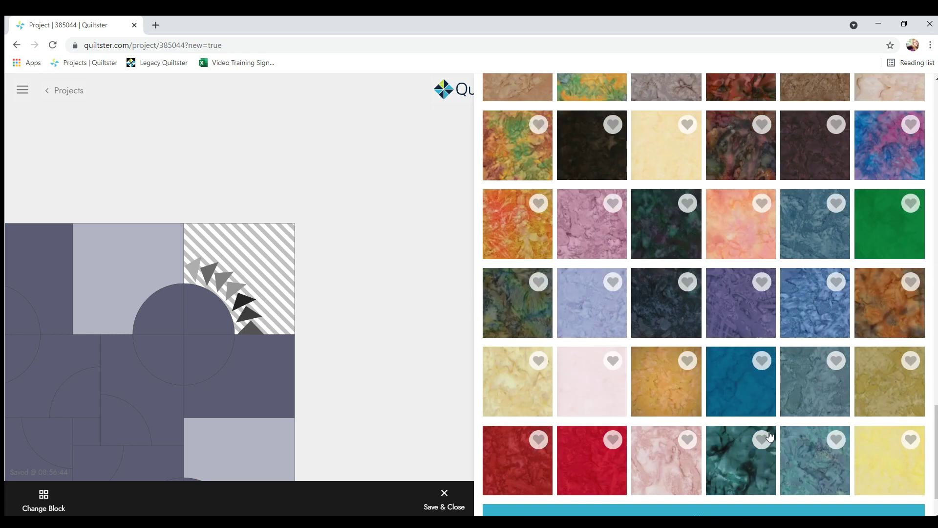
click(700, 459)
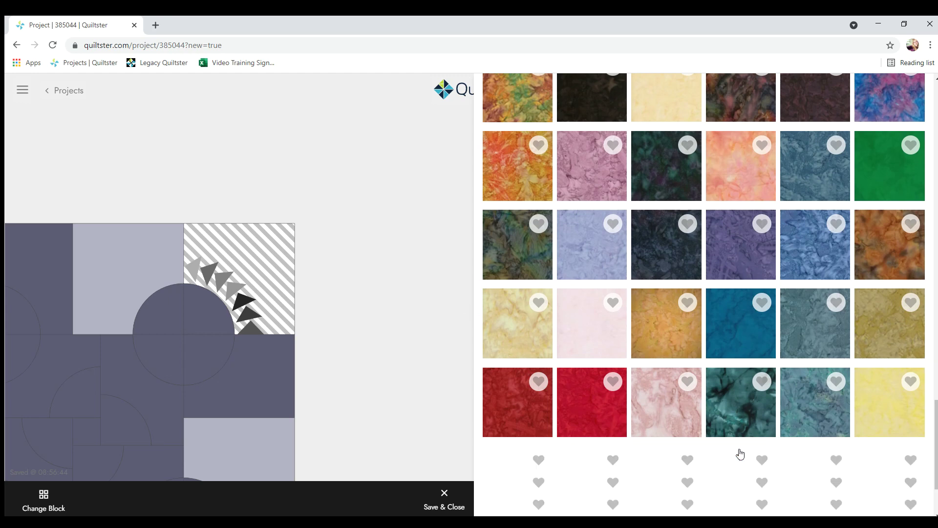
scroll(771, 429, down, 8)
click(706, 462)
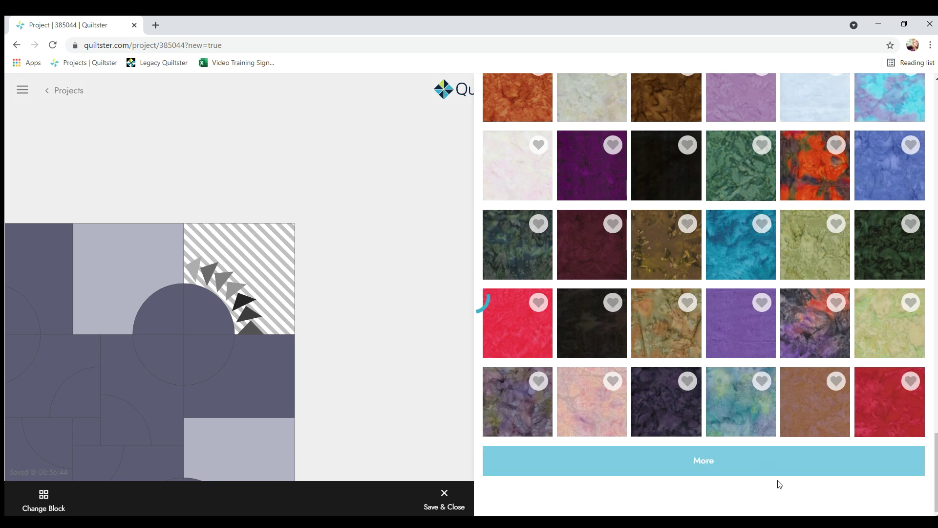
scroll(777, 483, down, 6)
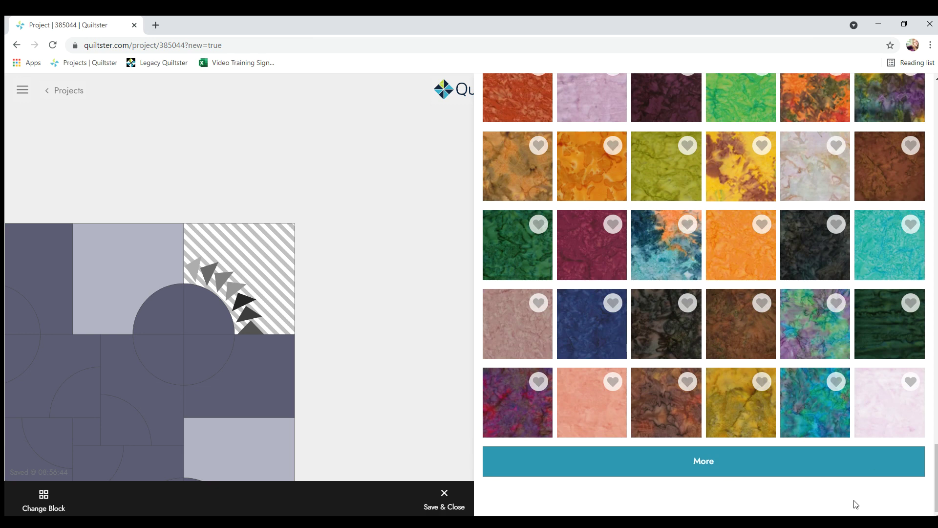
click(698, 462)
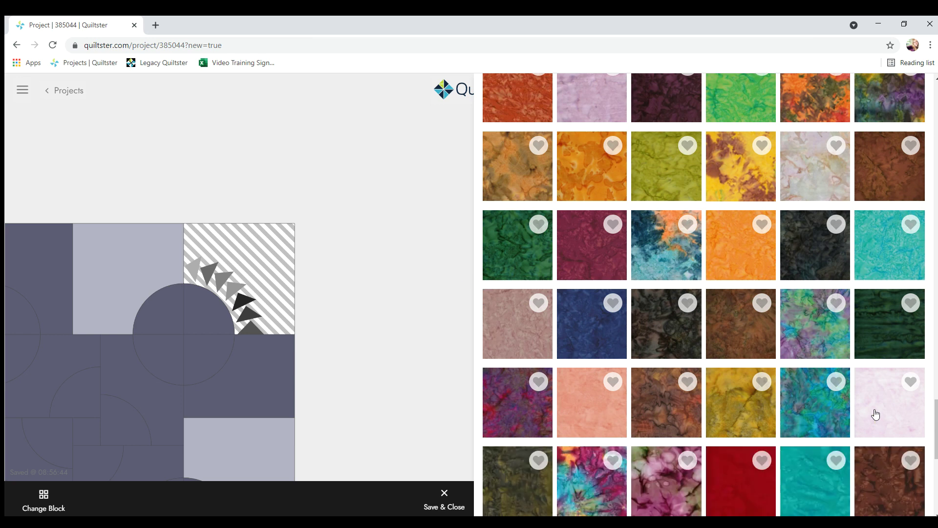
click(875, 412)
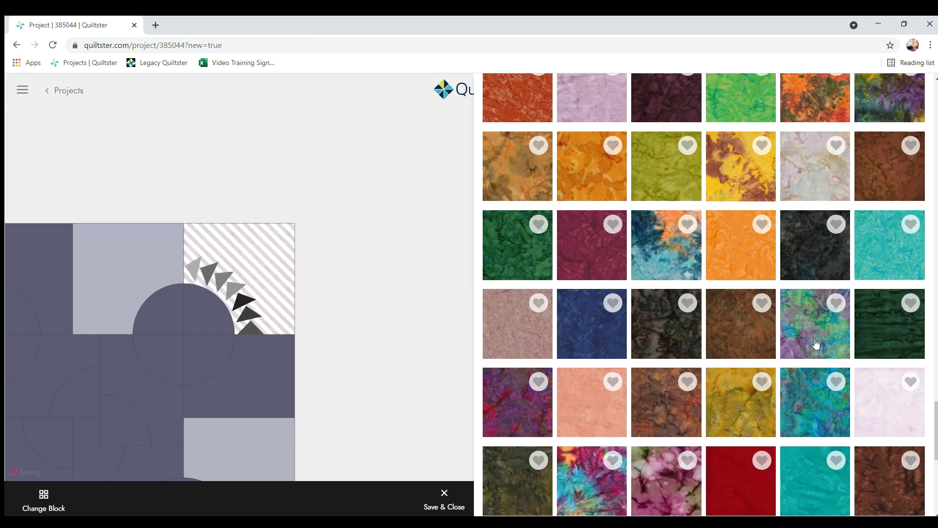
Step: Set the fabric collection filter back to Bahari and review its fabrics for the geese
scroll(704, 411, down, 10)
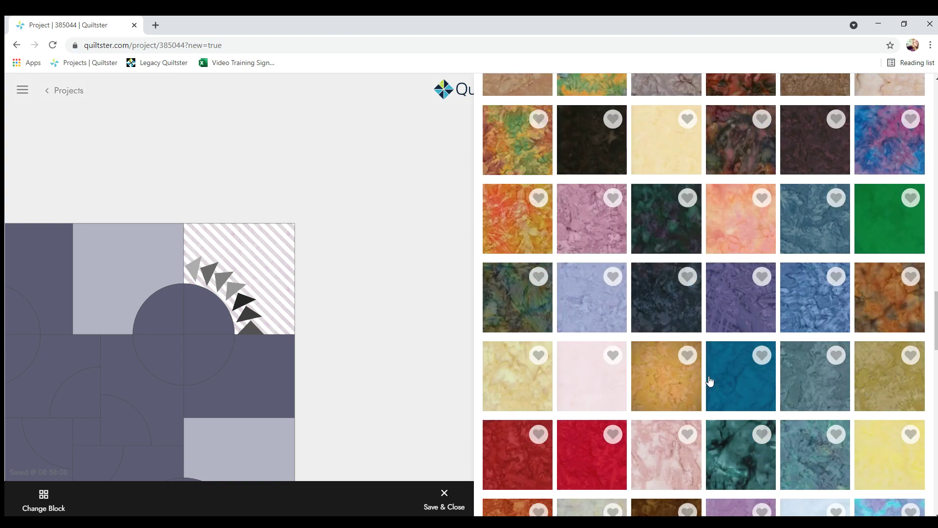
scroll(710, 377, up, 15)
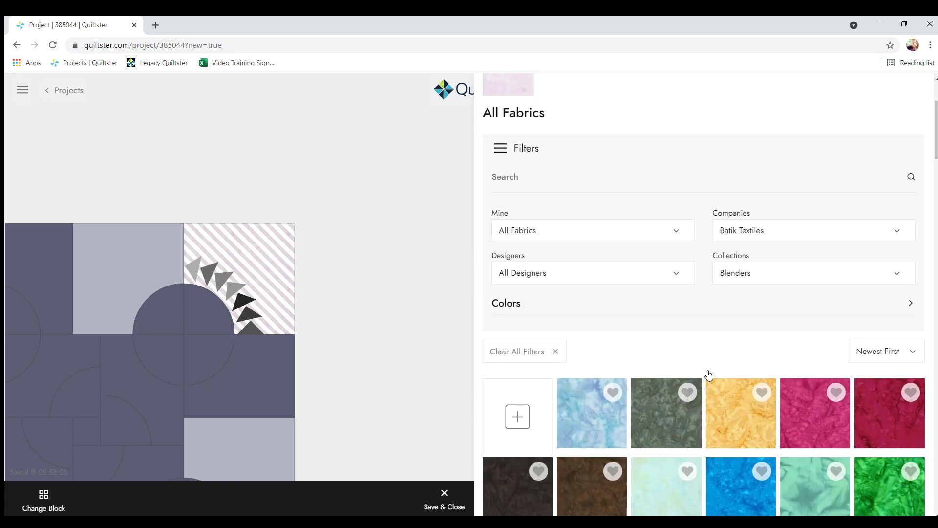
click(763, 416)
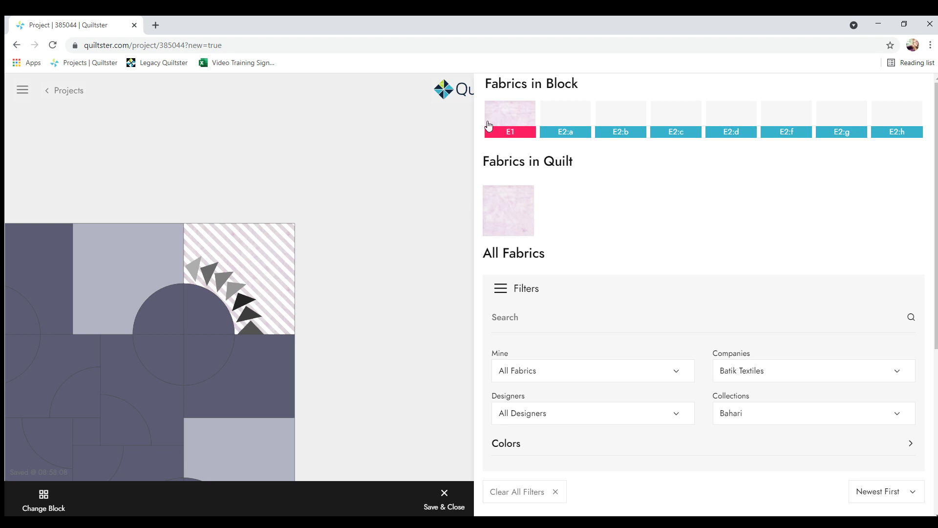
scroll(753, 327, down, 5)
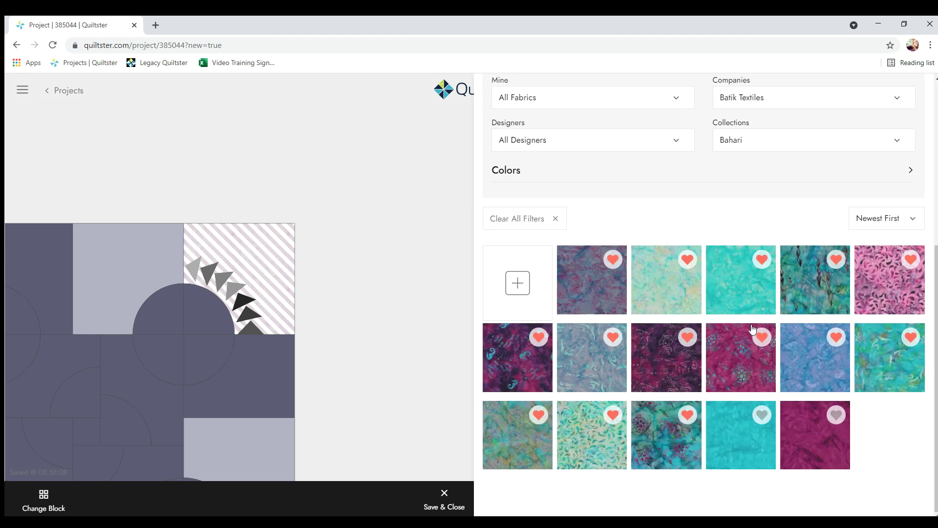
scroll(641, 373, up, 2)
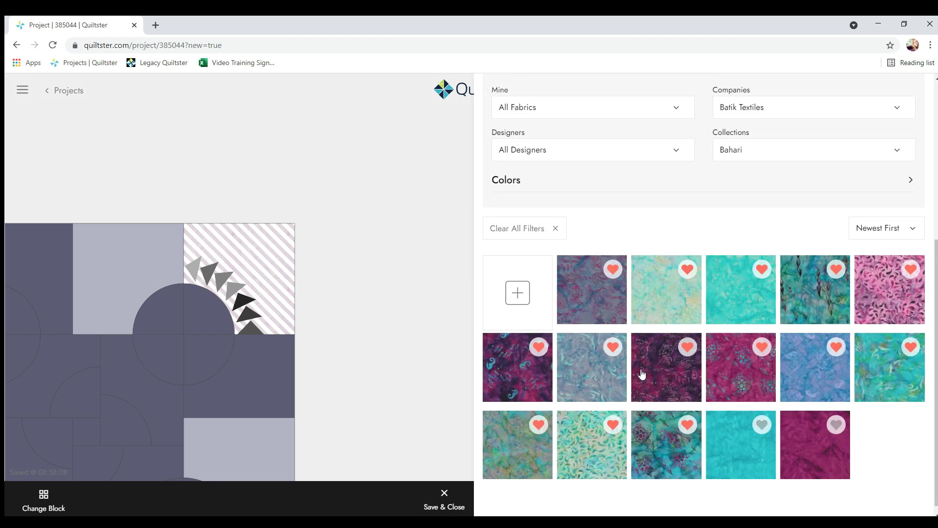
scroll(641, 373, down, 1)
Step: Fill the seven geese triangles with Bahari batiks graded from pink through magenta and dark purple to blue-grey, and save the block
click(247, 328)
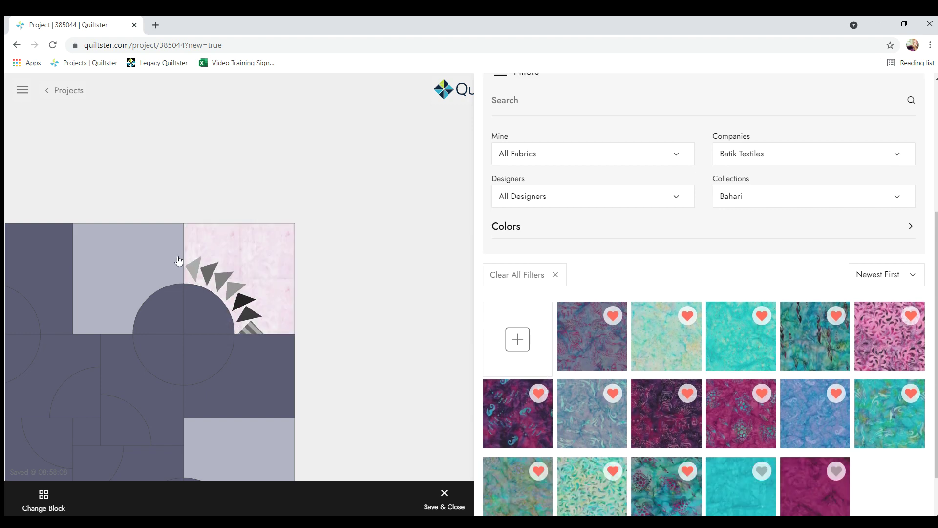
scroll(584, 275, up, 4)
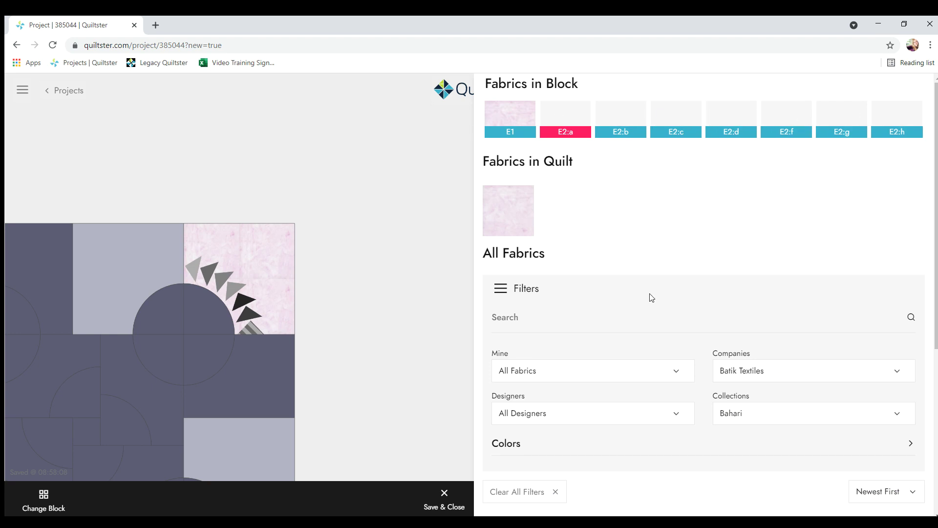
scroll(652, 303, down, 5)
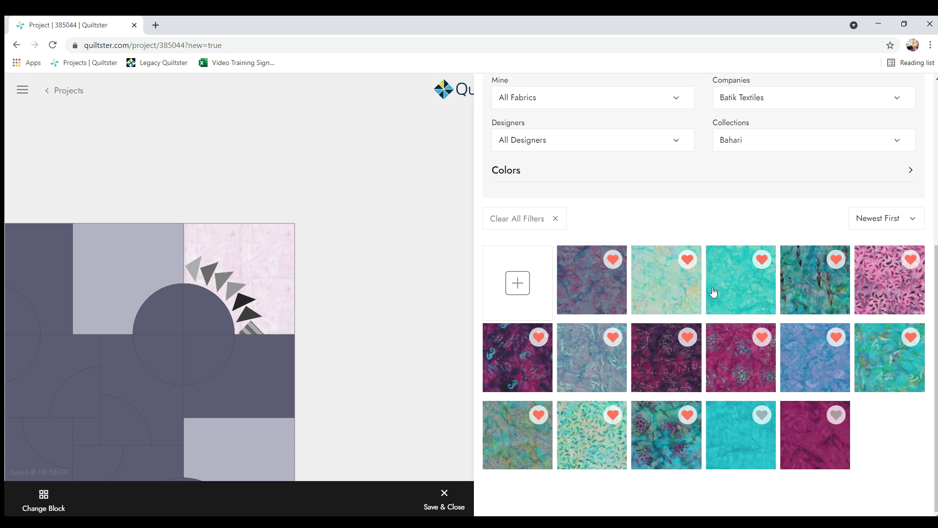
drag(876, 282, 246, 314)
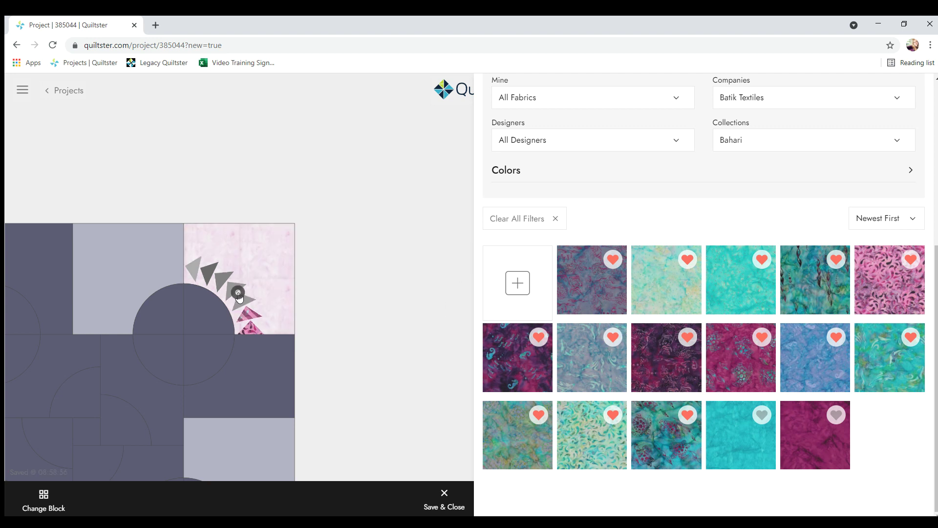
drag(801, 440, 230, 289)
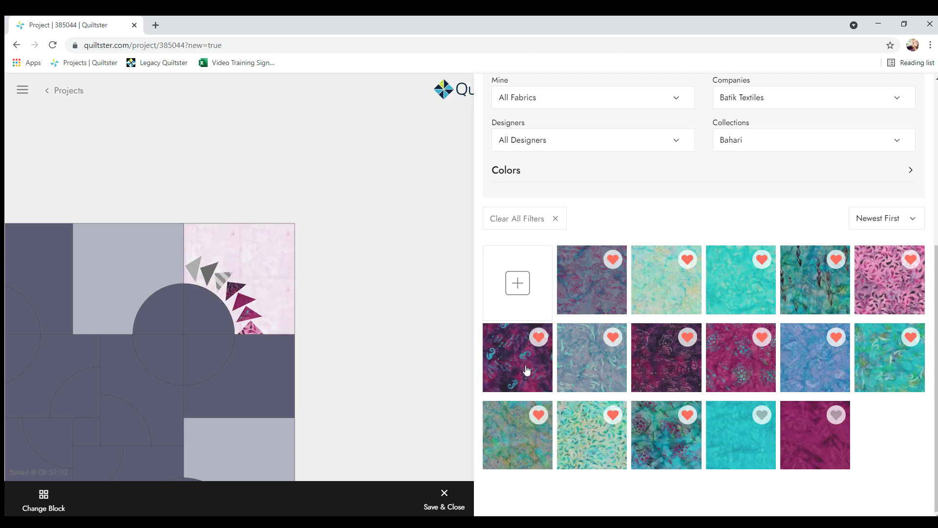
click(189, 265)
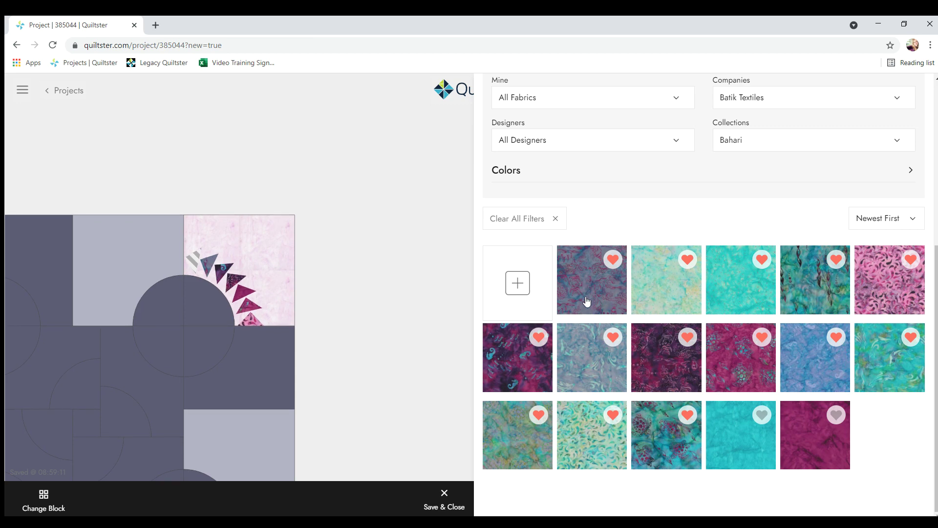
click(587, 352)
click(445, 499)
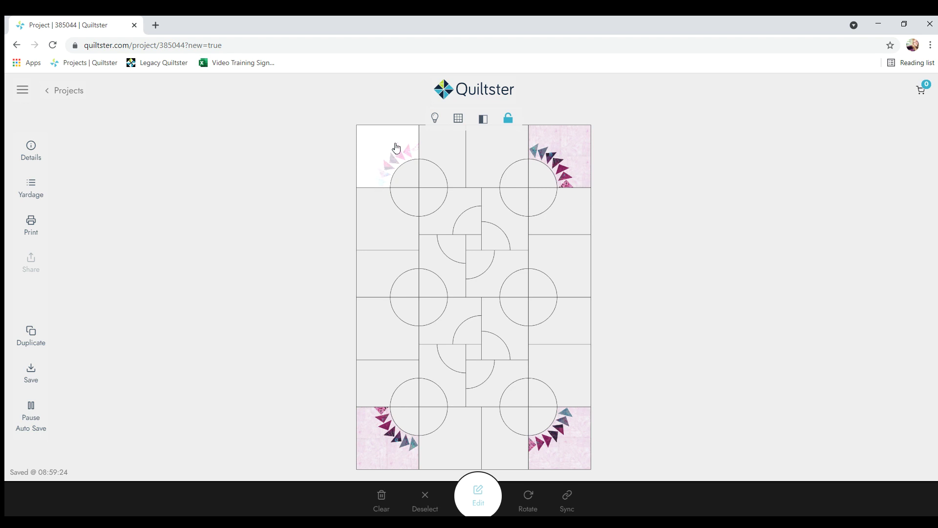
Step: Sync the top-left corner block's design to four empty square border blocks, one on each side of the quilt
click(413, 144)
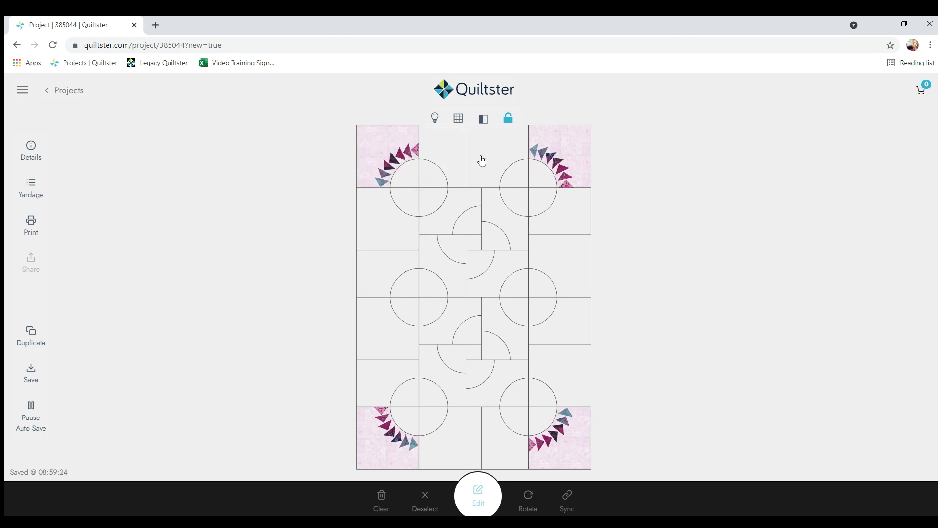
click(383, 148)
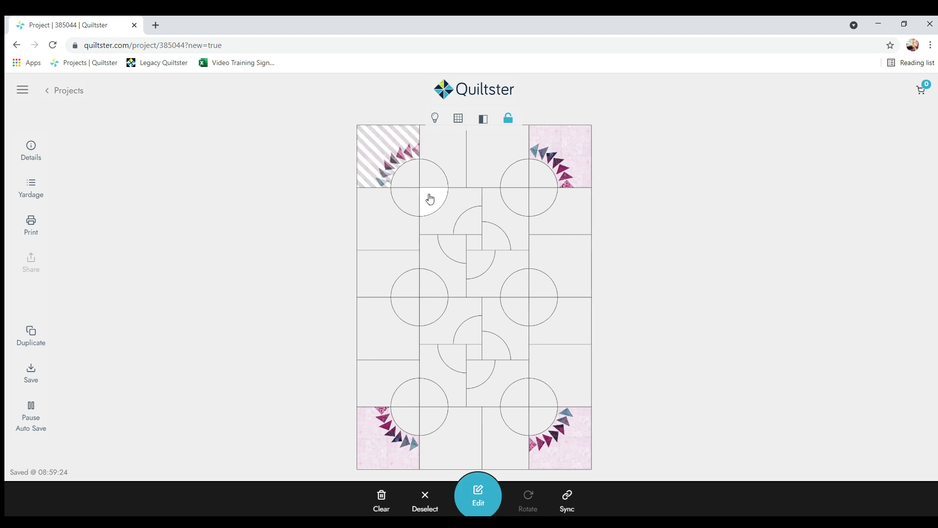
click(386, 227)
click(440, 437)
click(562, 375)
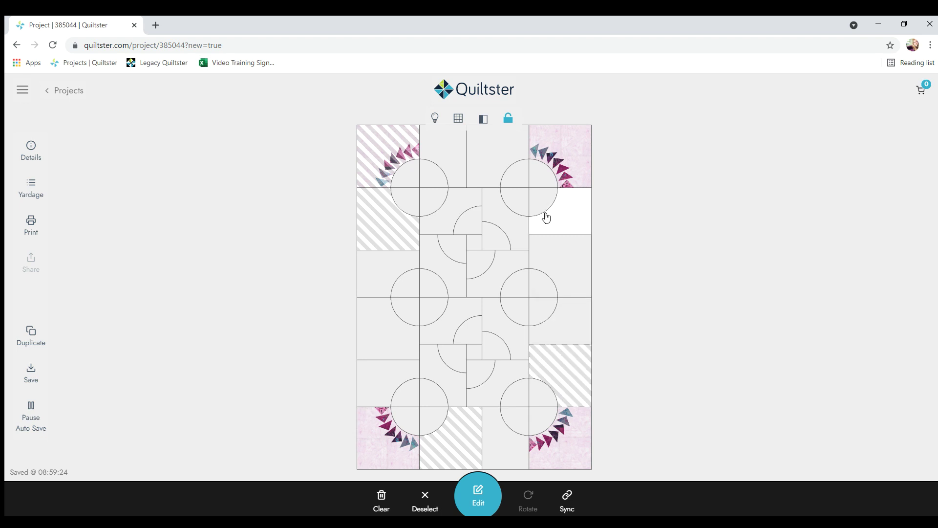
click(498, 156)
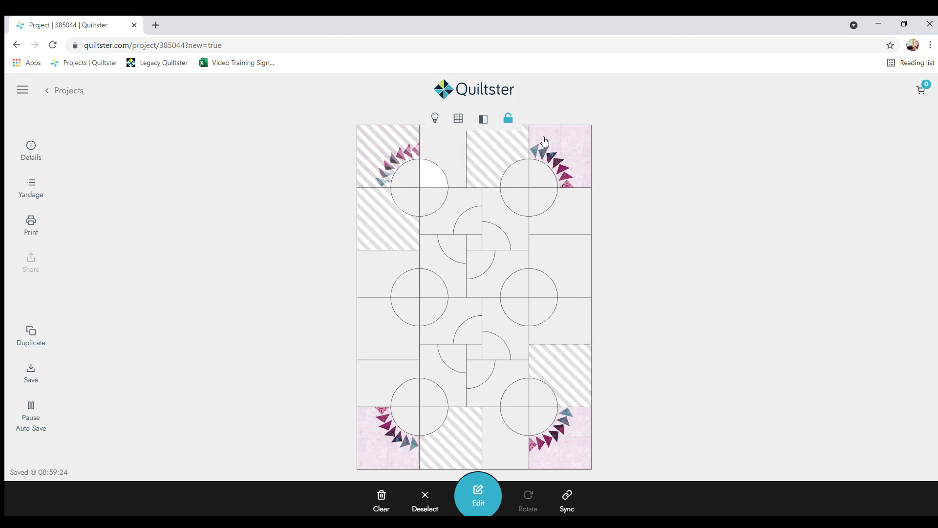
click(564, 499)
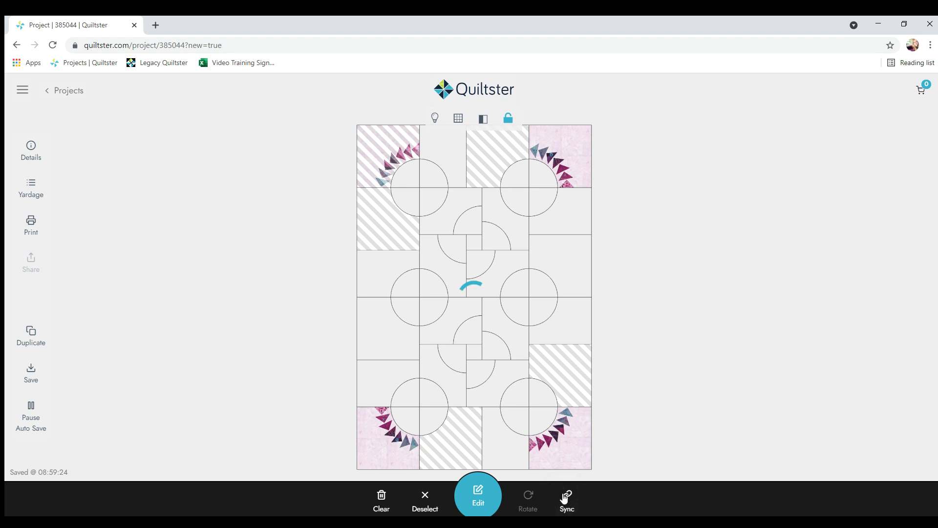
click(717, 343)
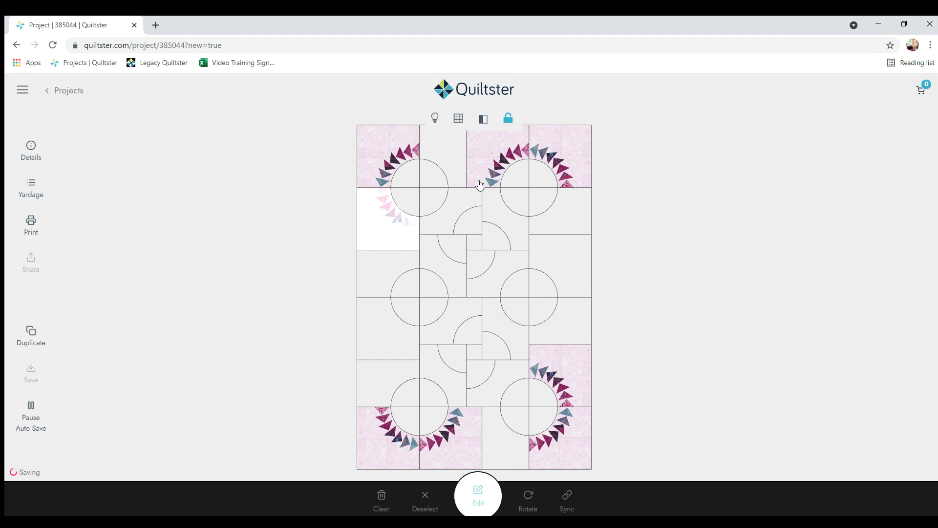
Step: Open the four newly synced square border blocks for fabric editing and set the collection filter to Blenders
click(494, 152)
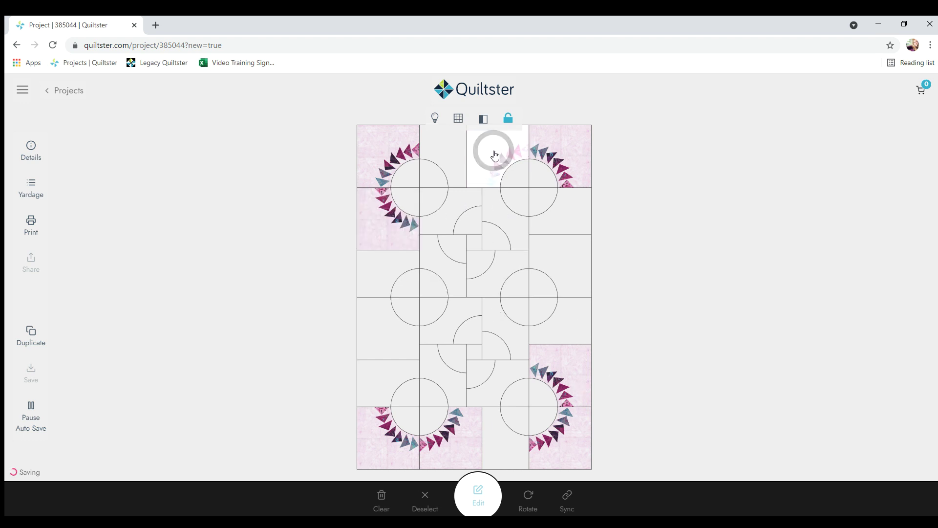
click(387, 226)
click(449, 433)
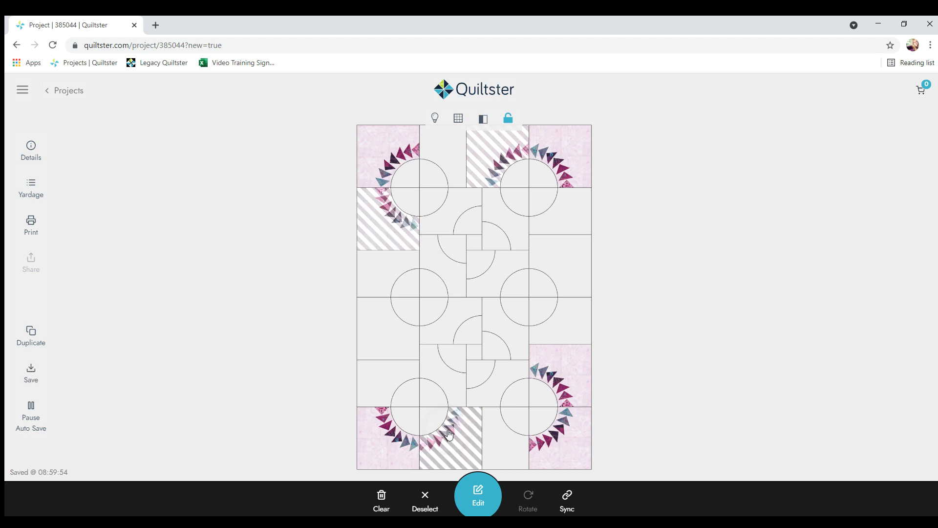
click(555, 368)
click(478, 491)
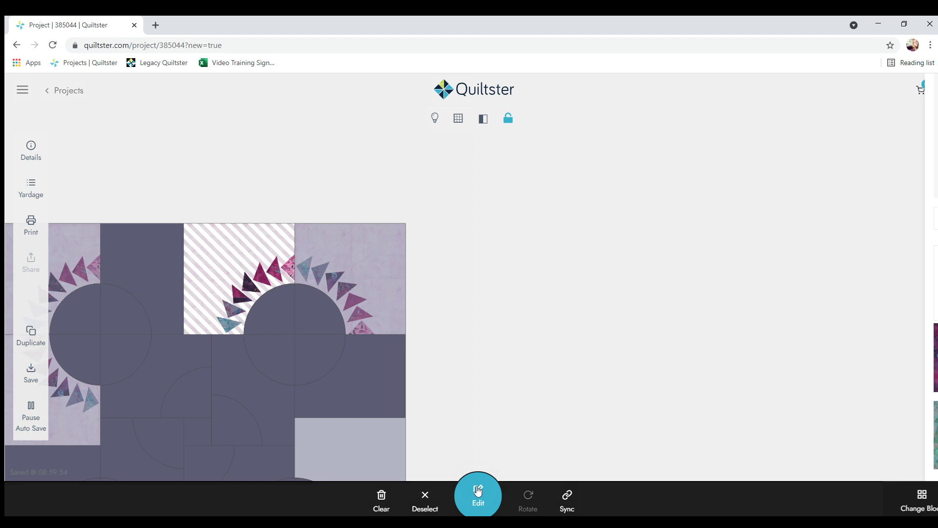
click(802, 143)
click(739, 193)
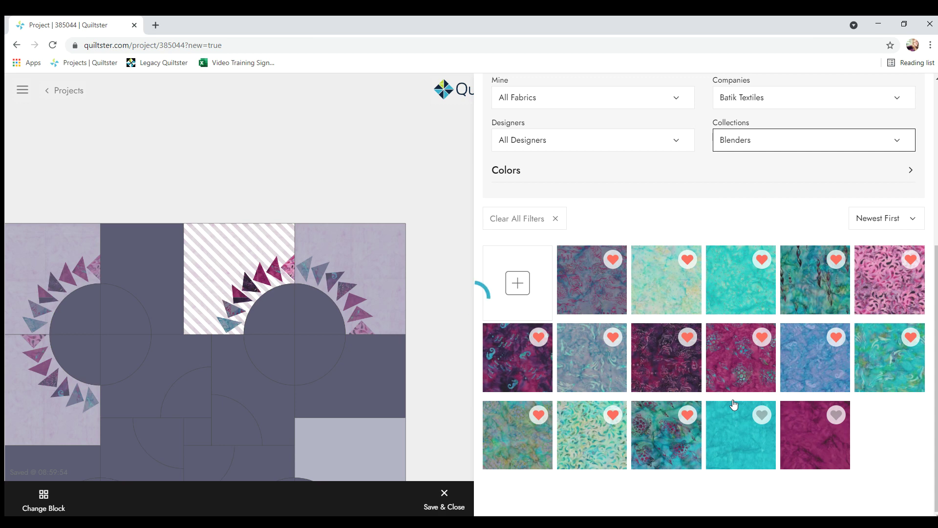
Step: Load more of the Blenders fabrics, apply the very pale pink batik to the backgrounds of the four square border blocks, and save
scroll(708, 395, down, 4)
click(675, 450)
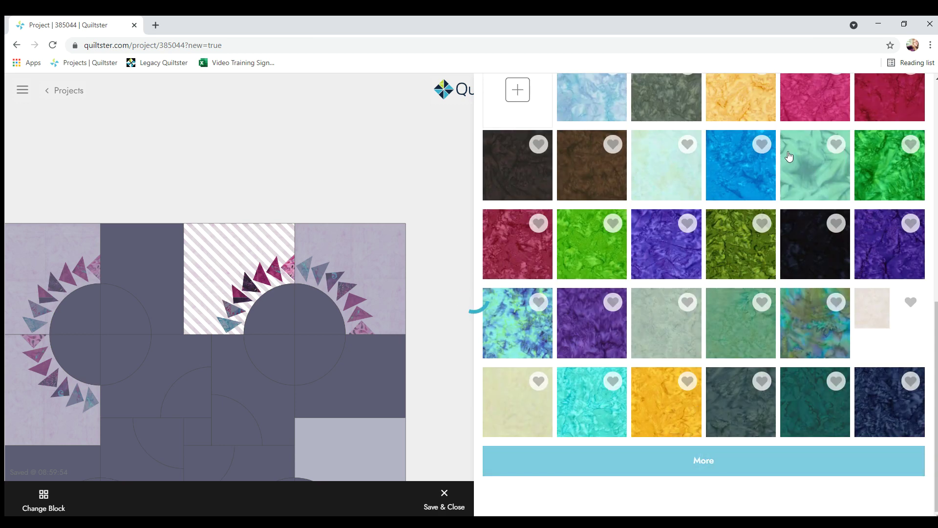
scroll(791, 387, down, 8)
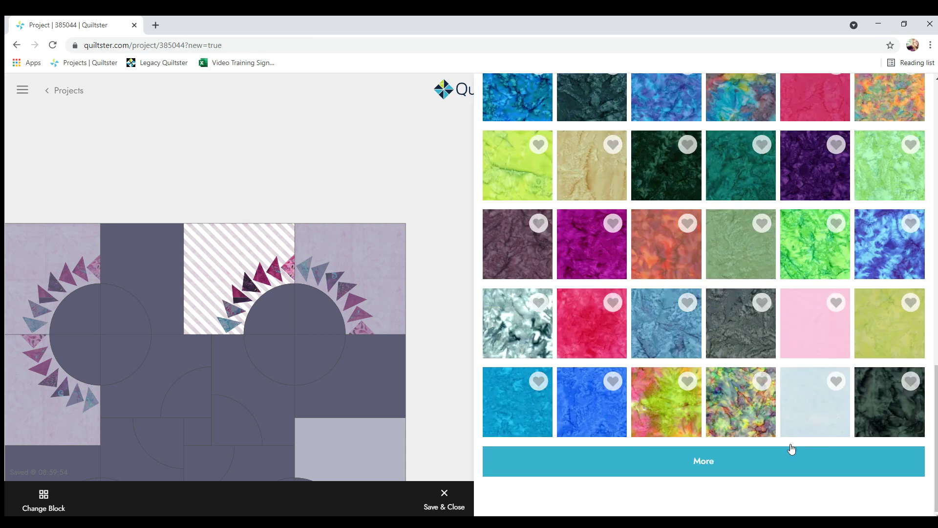
click(699, 466)
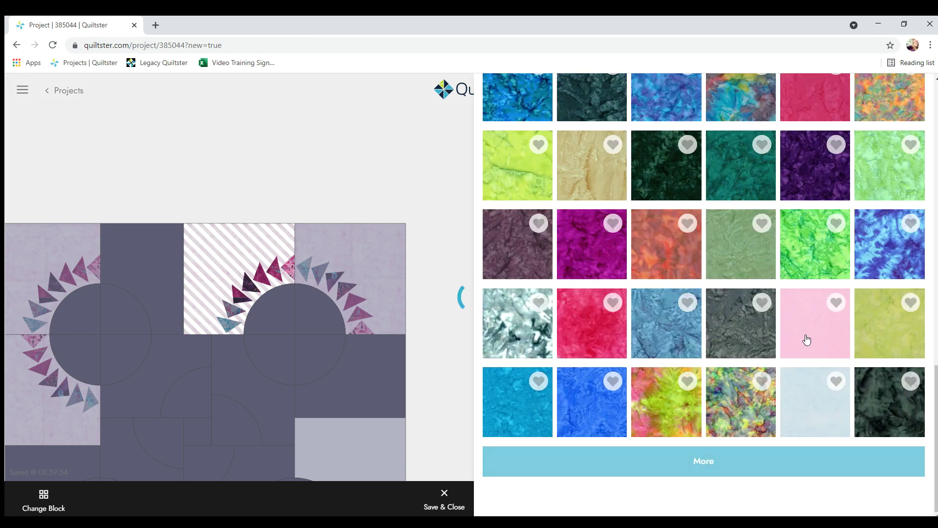
scroll(704, 421, down, 8)
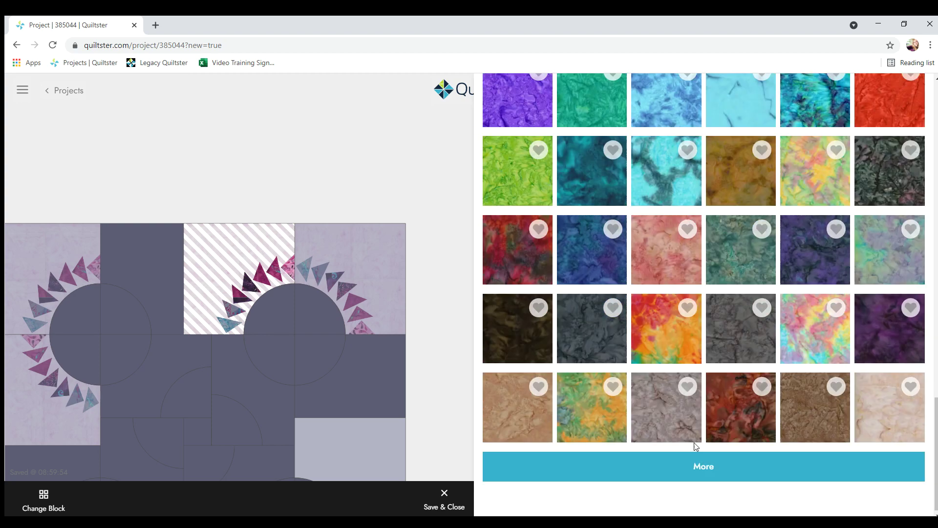
click(696, 462)
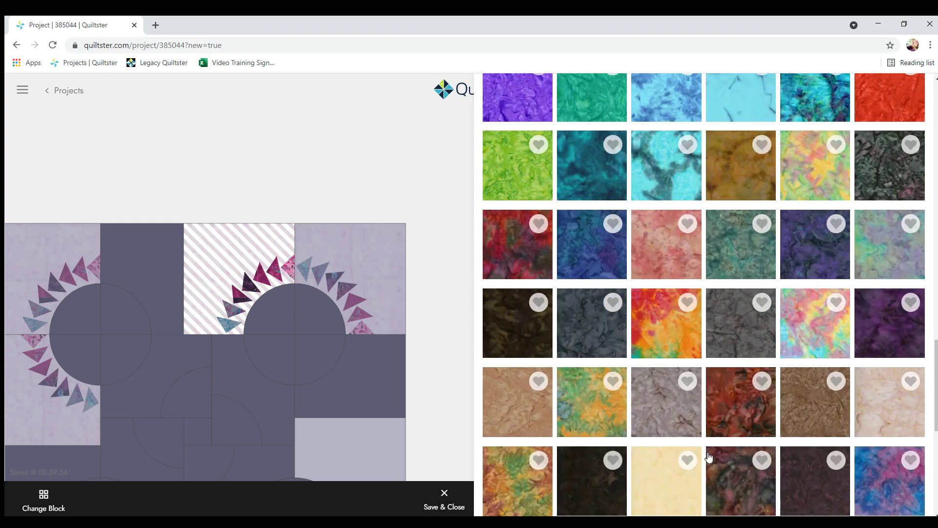
scroll(707, 456, down, 8)
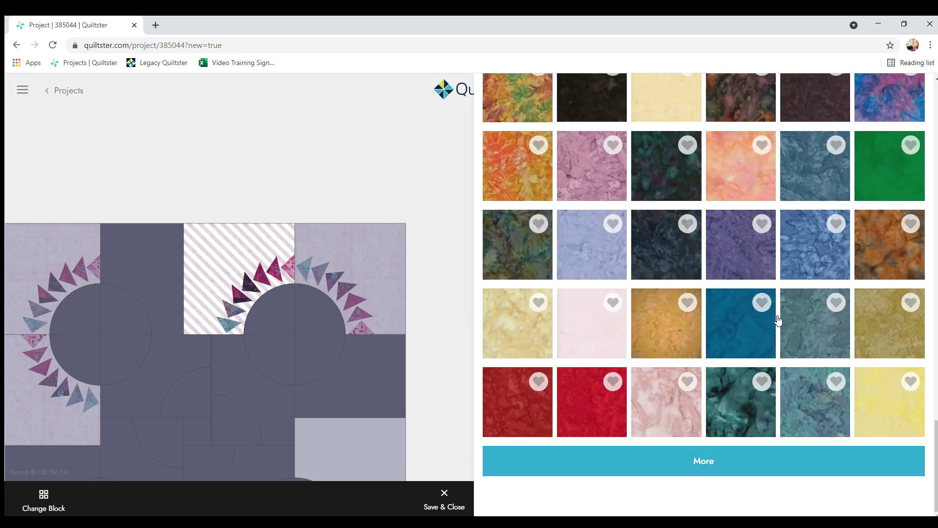
scroll(787, 375, up, 20)
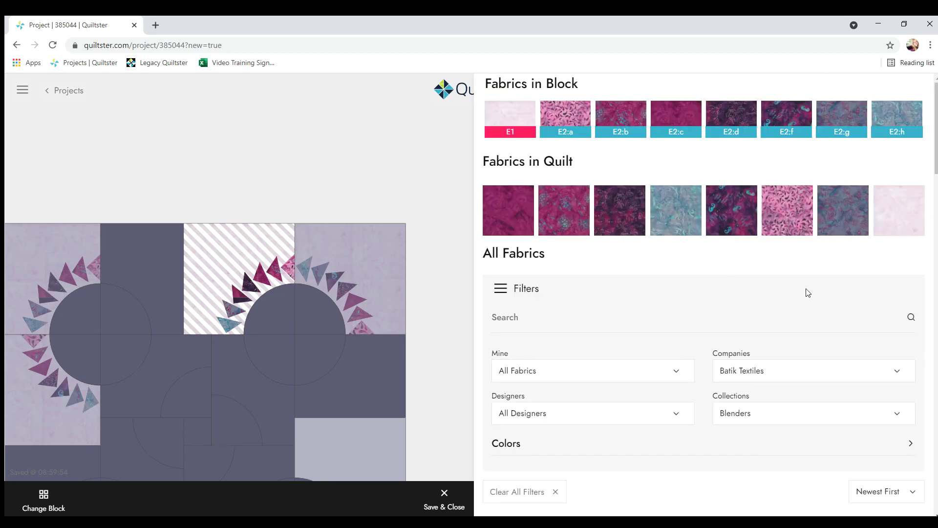
scroll(807, 292, down, 15)
scroll(654, 364, down, 6)
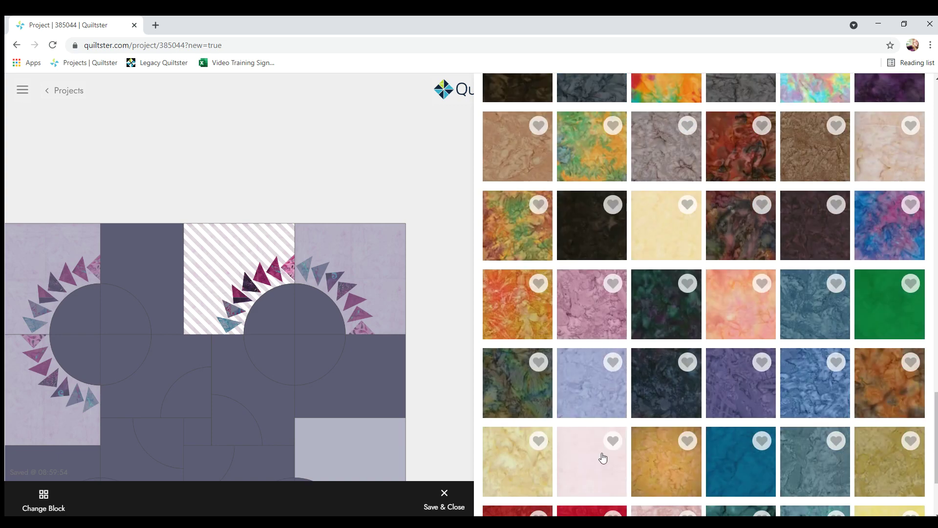
click(574, 468)
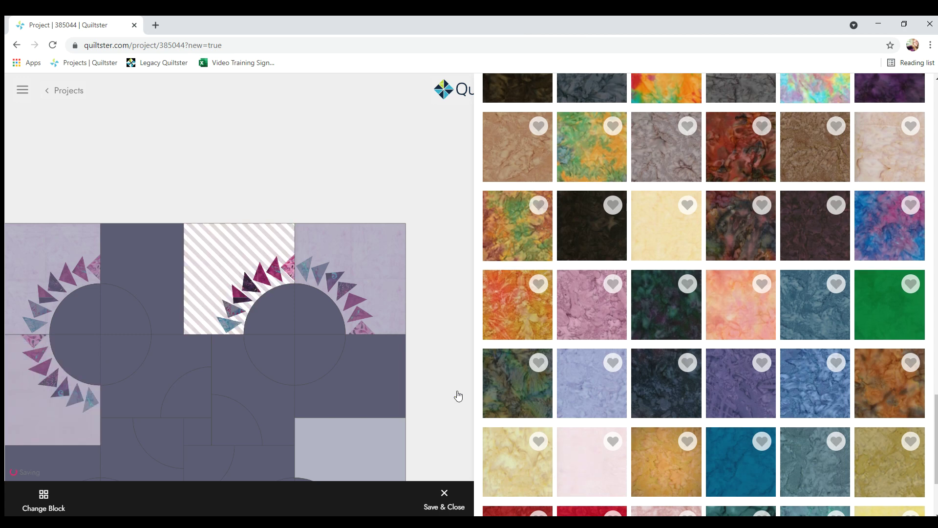
click(444, 498)
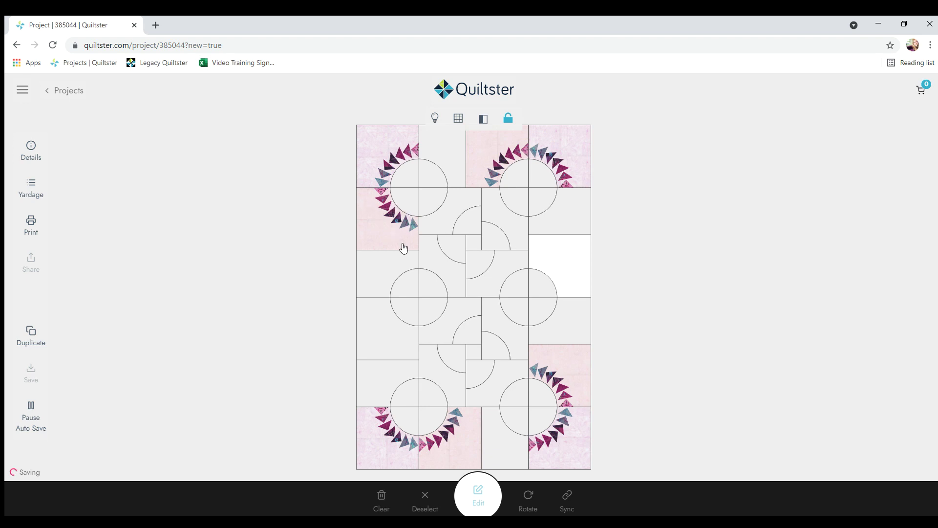
Step: Sync the upper-left square border block's design to the two empty square blocks midway down the quilt's left and right borders
click(364, 216)
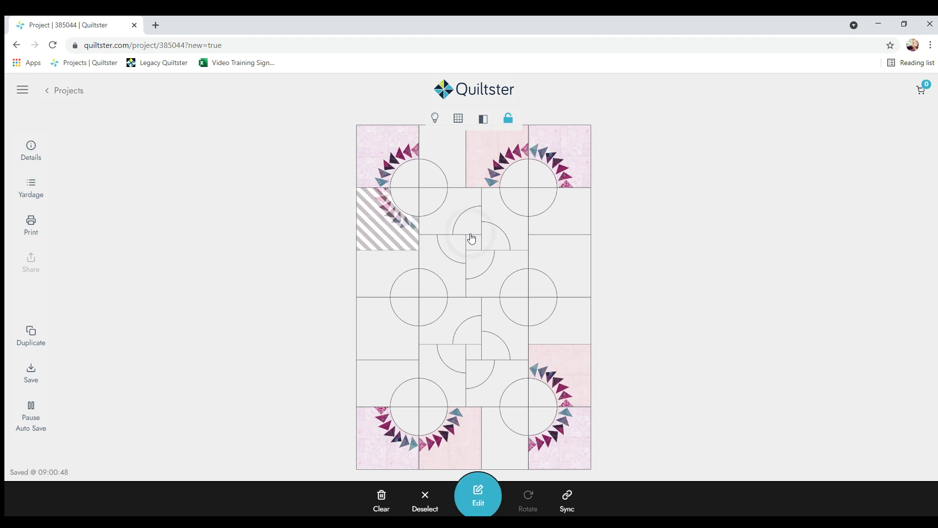
click(554, 261)
click(380, 328)
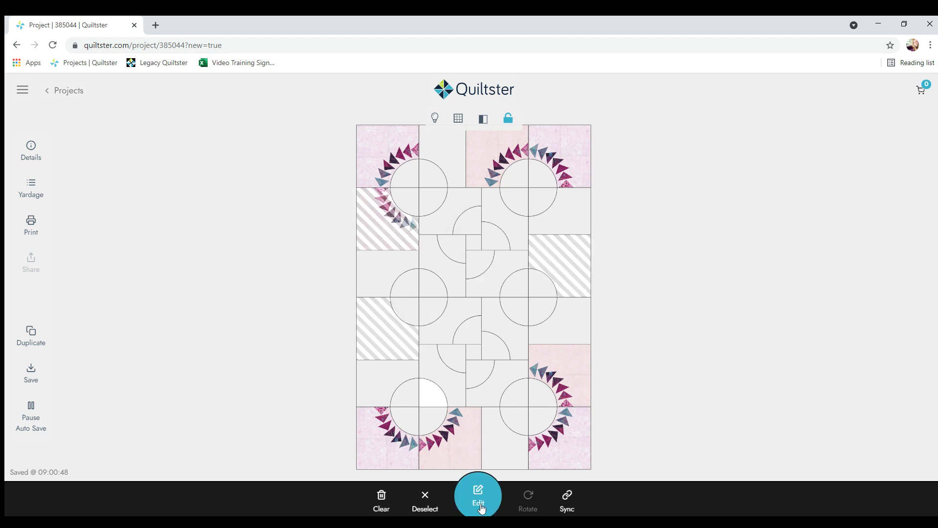
click(565, 497)
click(644, 275)
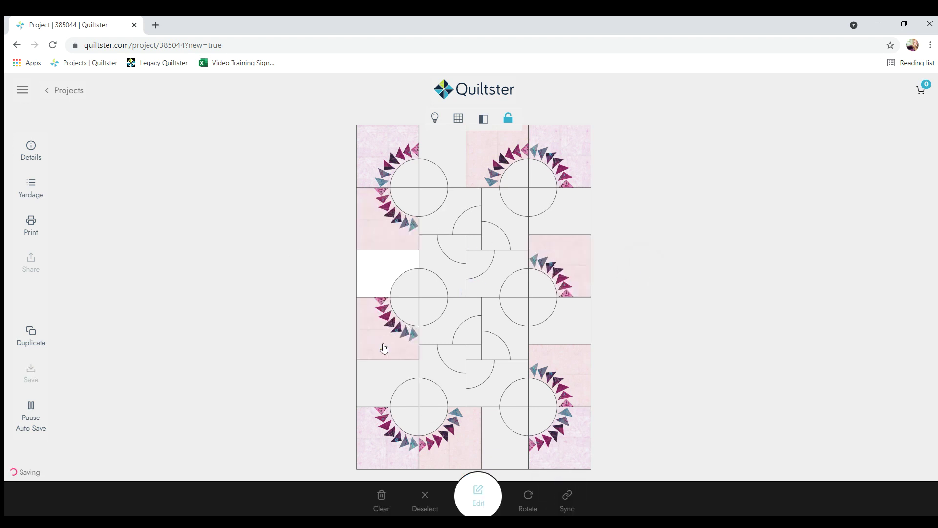
Step: Set the background of the two middle square side border blocks to the mottled dusty-pink Blenders batik and save
click(569, 261)
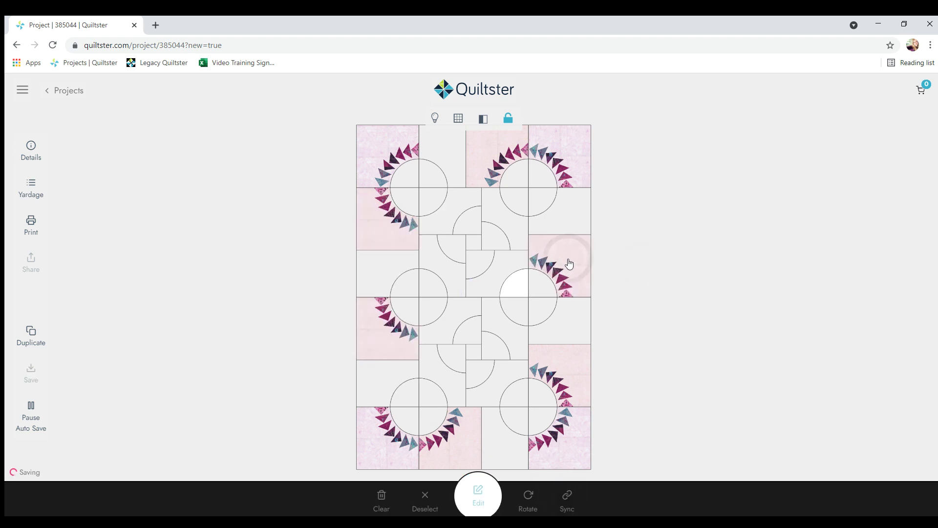
click(380, 324)
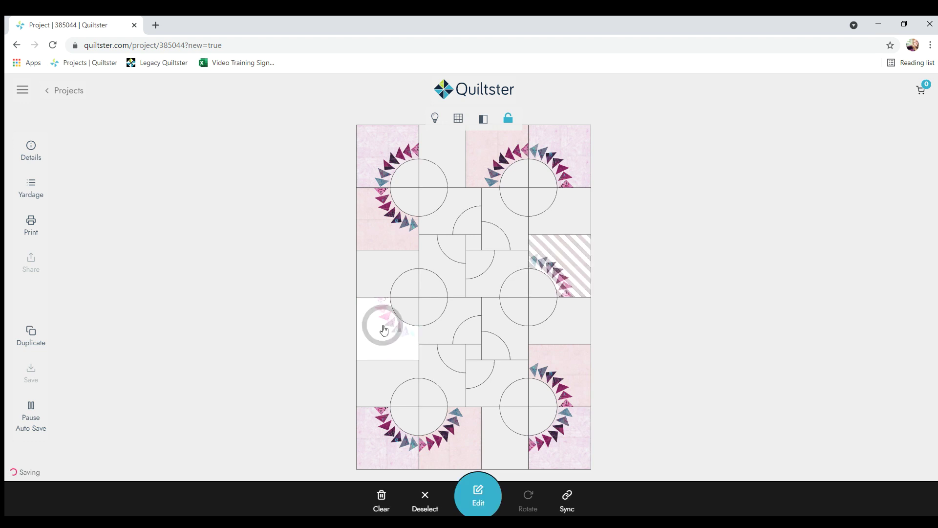
click(477, 496)
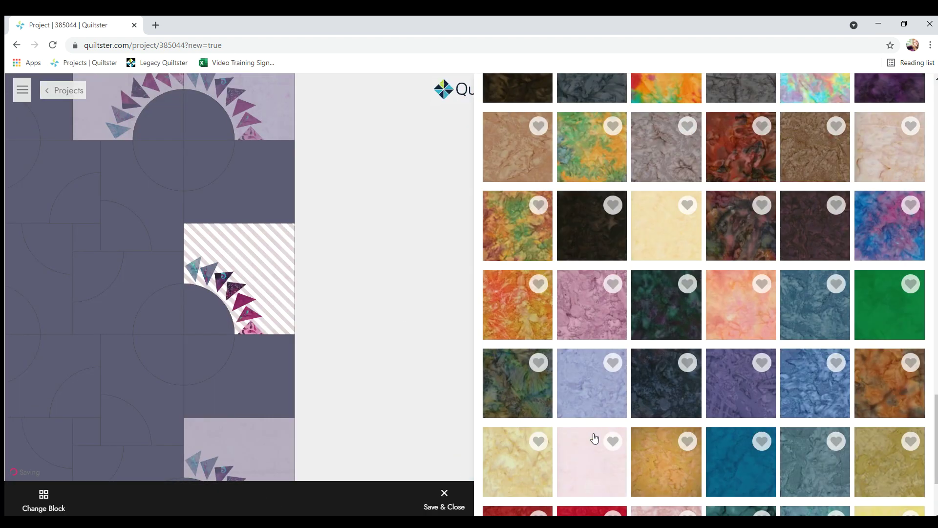
scroll(595, 437, down, 2)
scroll(595, 437, down, 1)
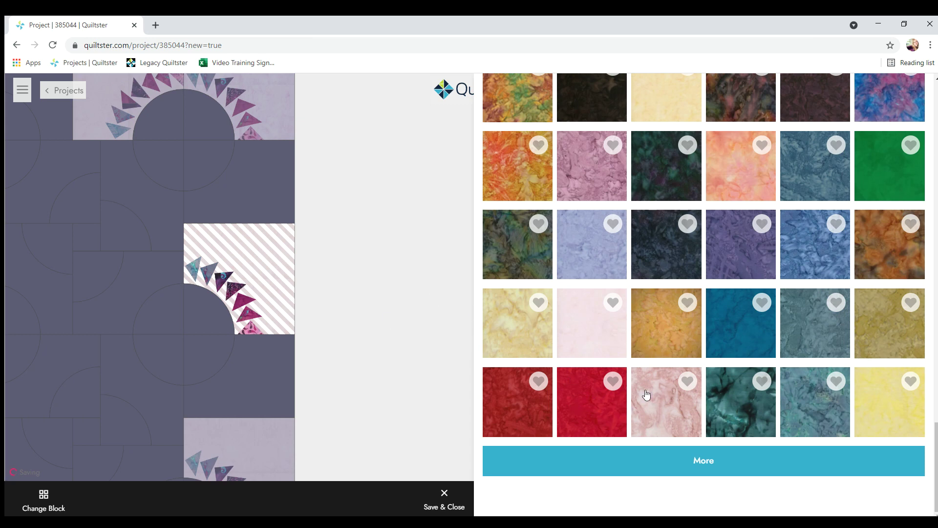
click(667, 419)
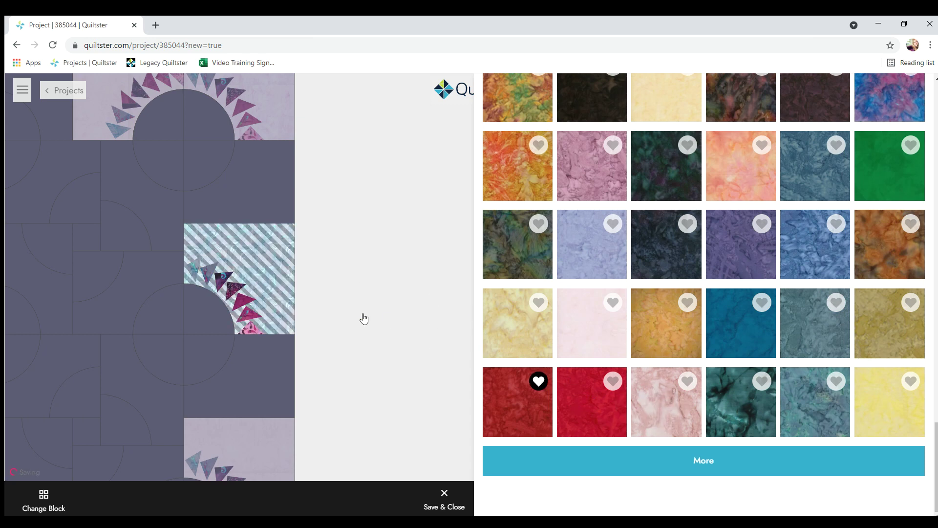
click(450, 510)
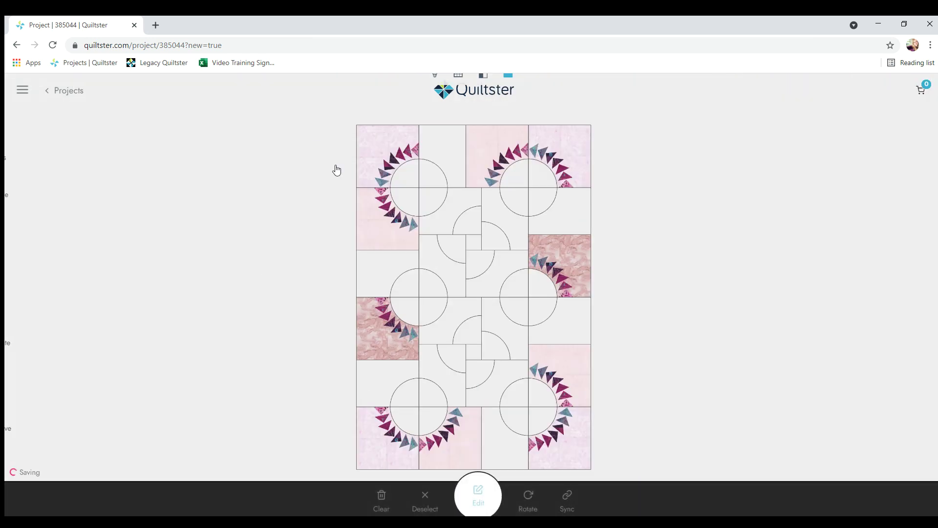
Step: Add the Rectangle Border - Flying Geese Alt 1 JNQ00275-D-003 block to four empty rectangle border spaces, one on each side of the quilt
click(442, 151)
click(377, 384)
click(508, 441)
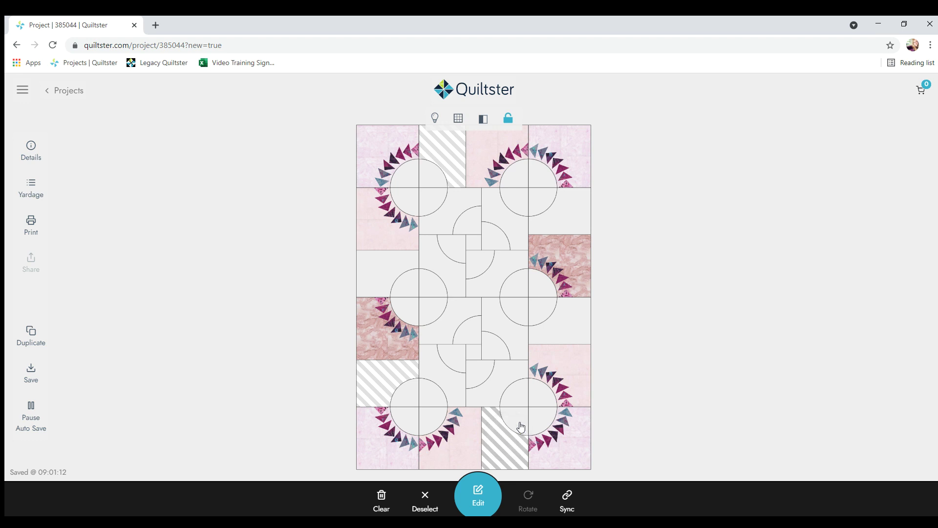
click(567, 214)
click(473, 494)
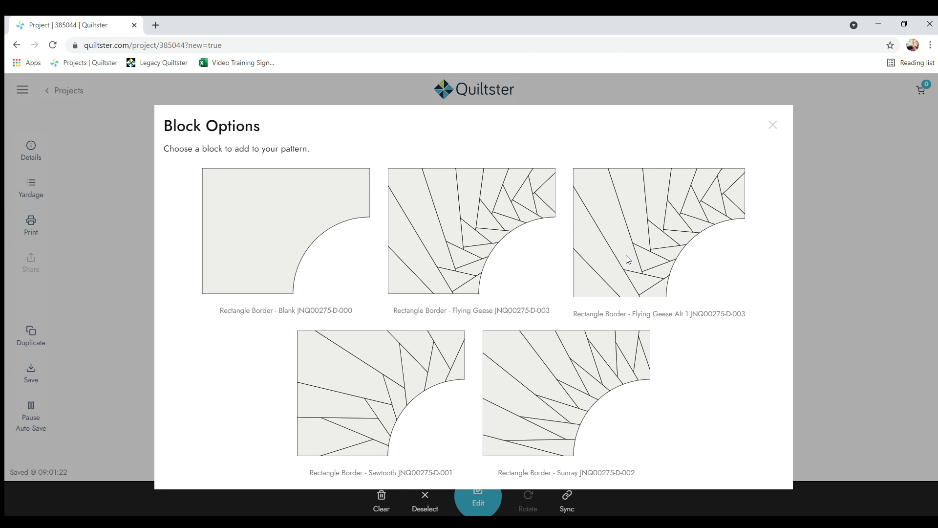
click(628, 231)
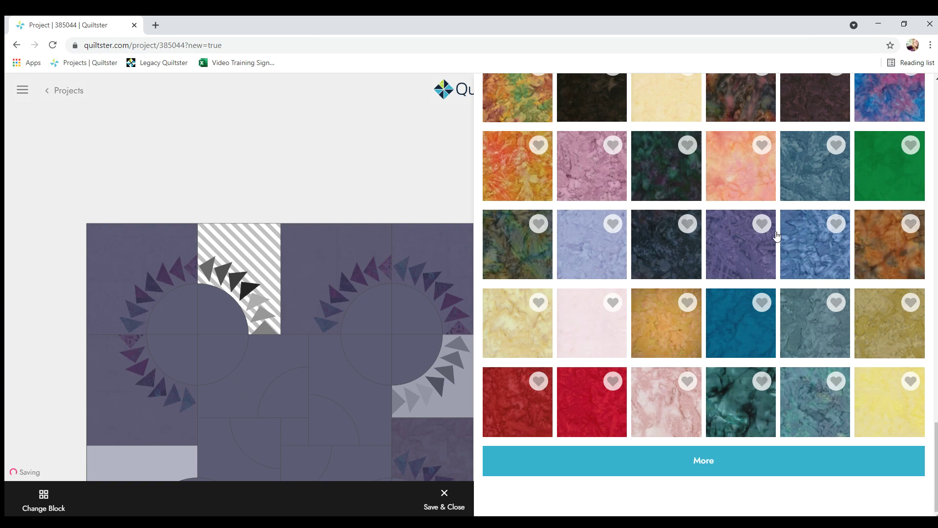
Step: Fill geese D2:a, D2:b and D2:c of the rectangle border blocks with the quilt's pink leaf, magenta floral and plain magenta batiks
scroll(793, 252, up, 20)
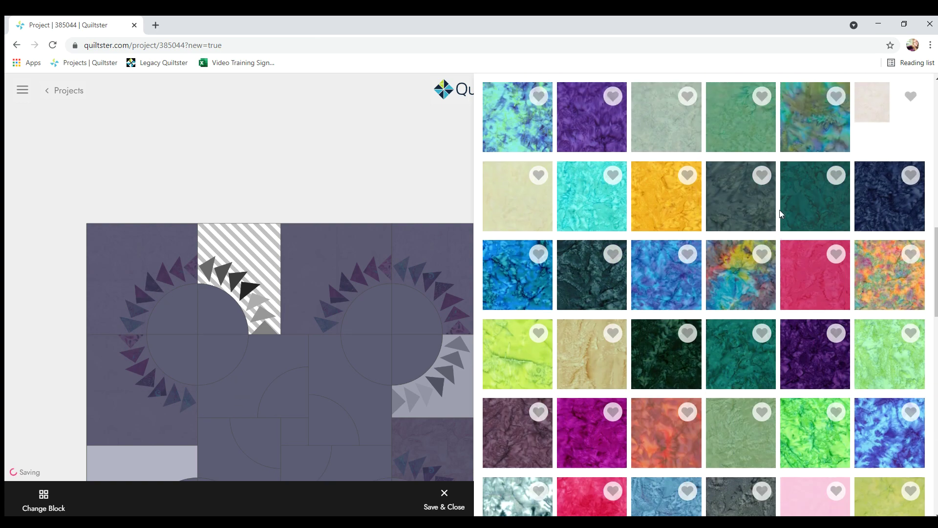
scroll(779, 211, up, 8)
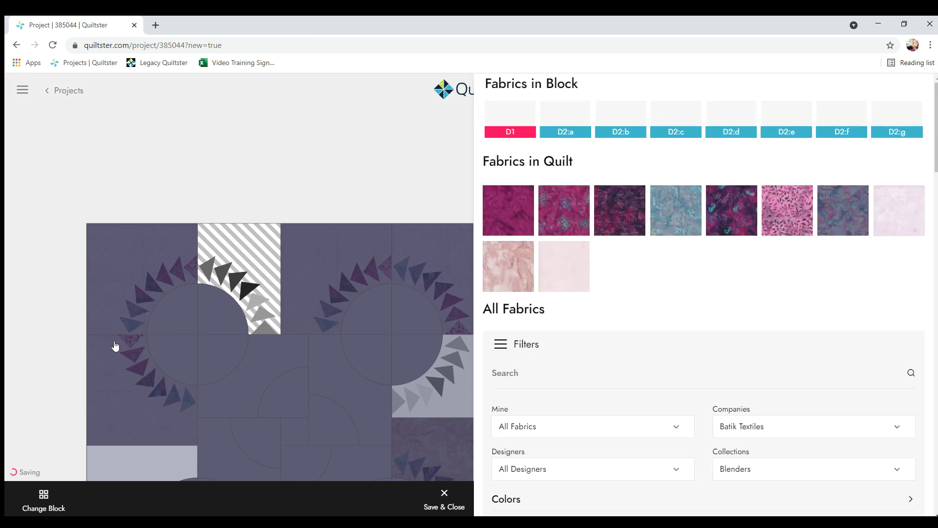
click(263, 328)
click(796, 219)
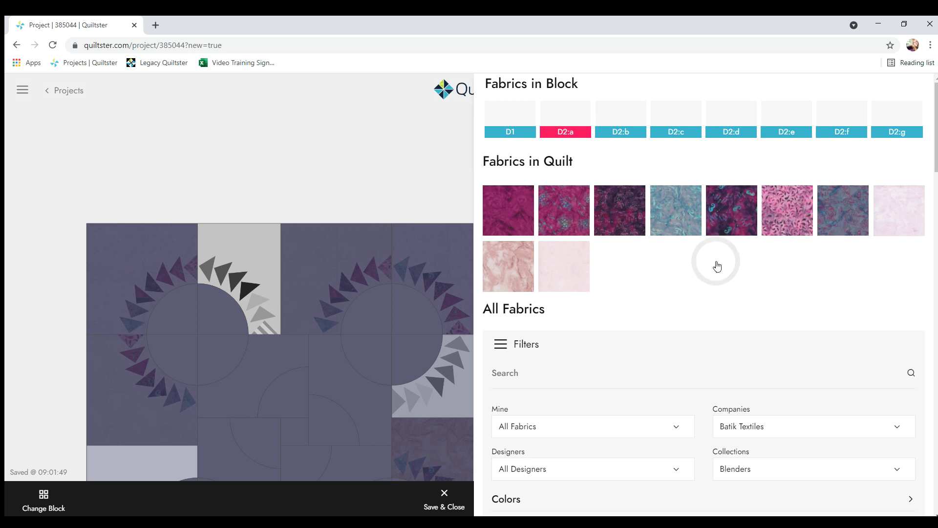
click(261, 315)
click(562, 211)
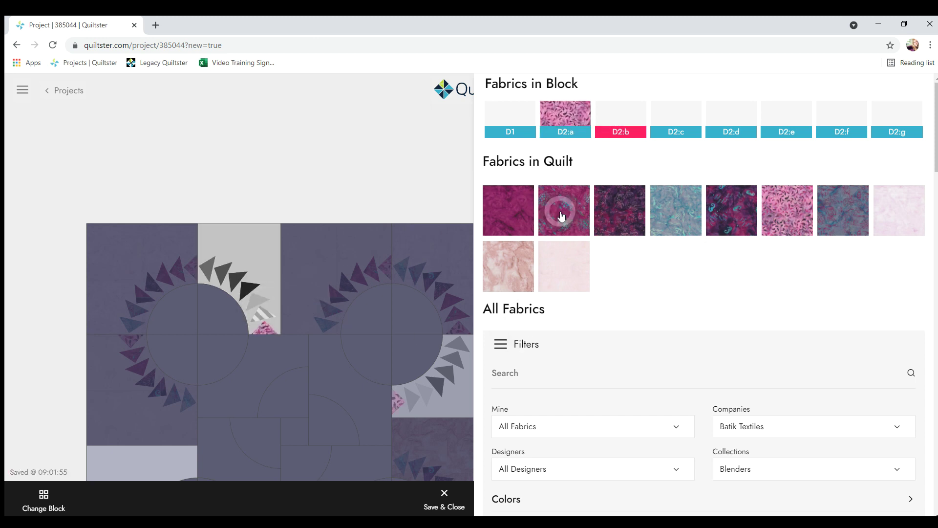
click(258, 299)
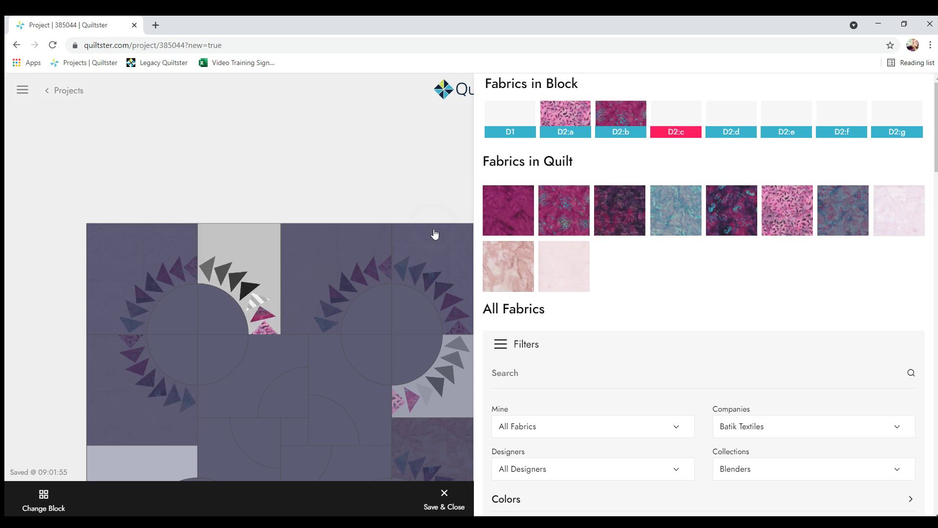
click(502, 211)
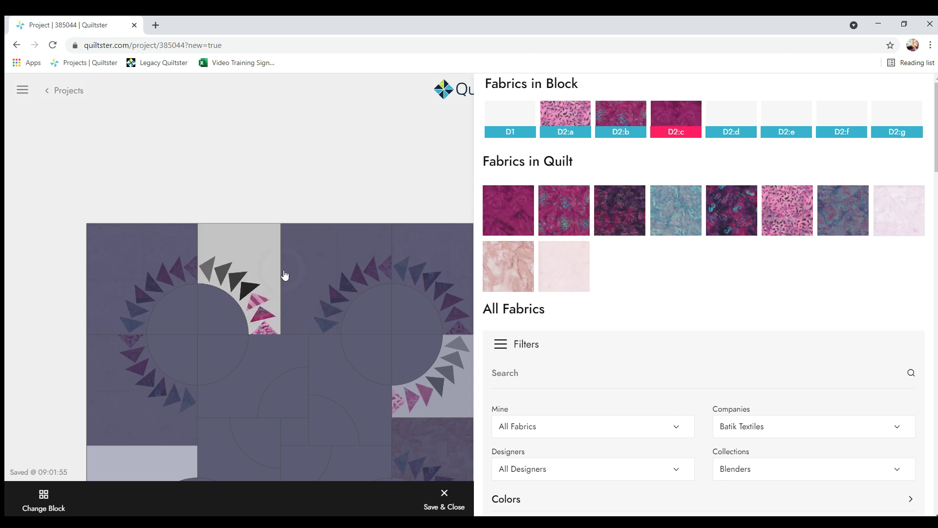
Step: Fill geese D2:d to D2:g with the quilt's teal-flecked purple, dark purple, blue-purple and light blue-grey batiks
click(238, 289)
click(728, 212)
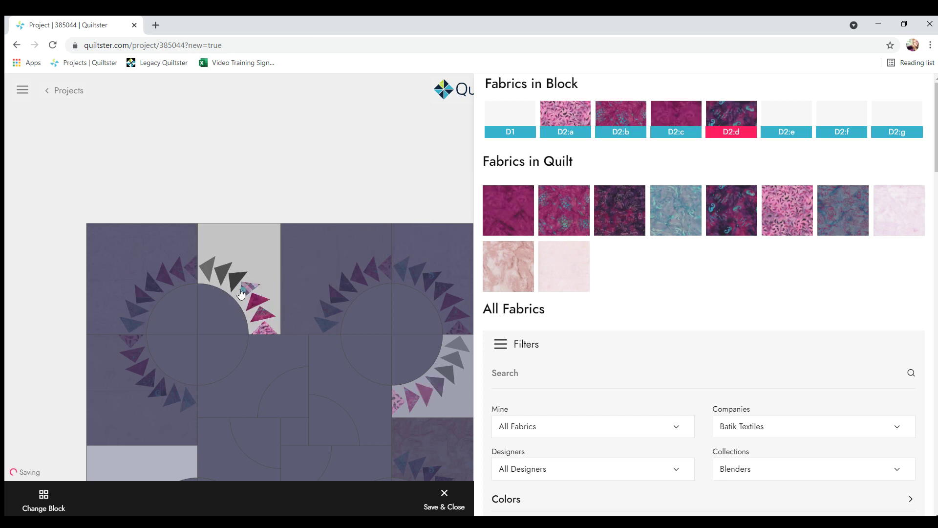
click(229, 279)
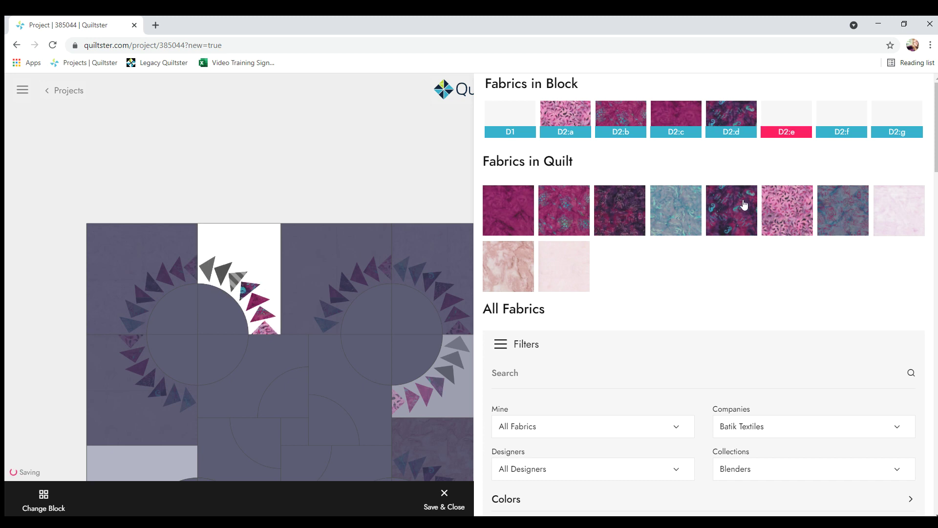
click(621, 210)
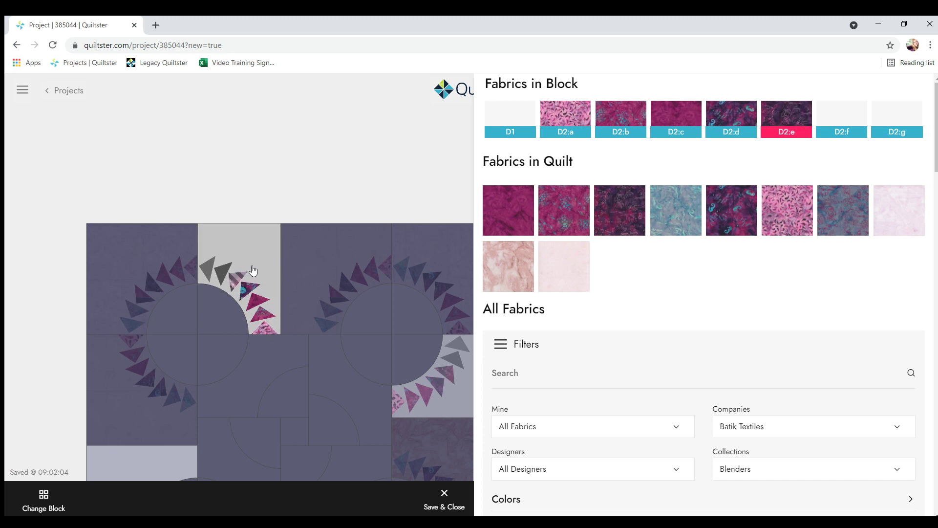
click(213, 269)
click(855, 199)
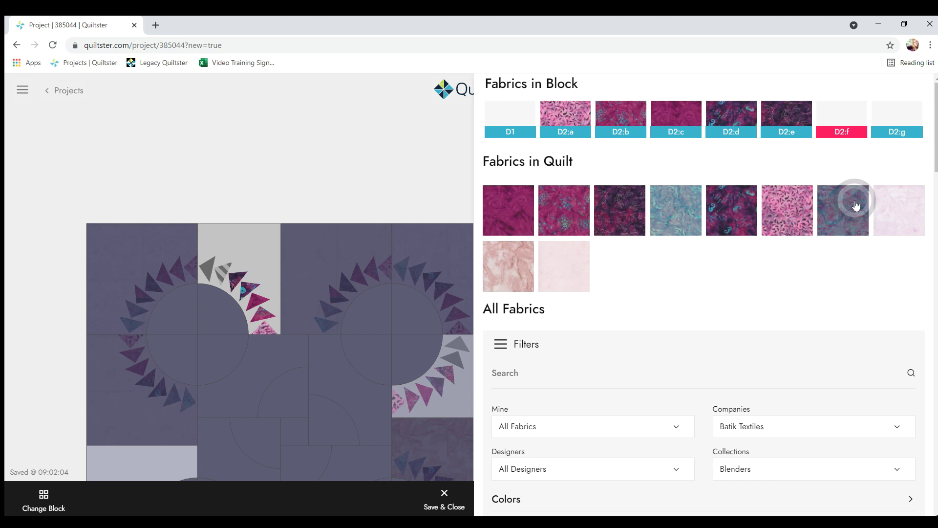
click(204, 270)
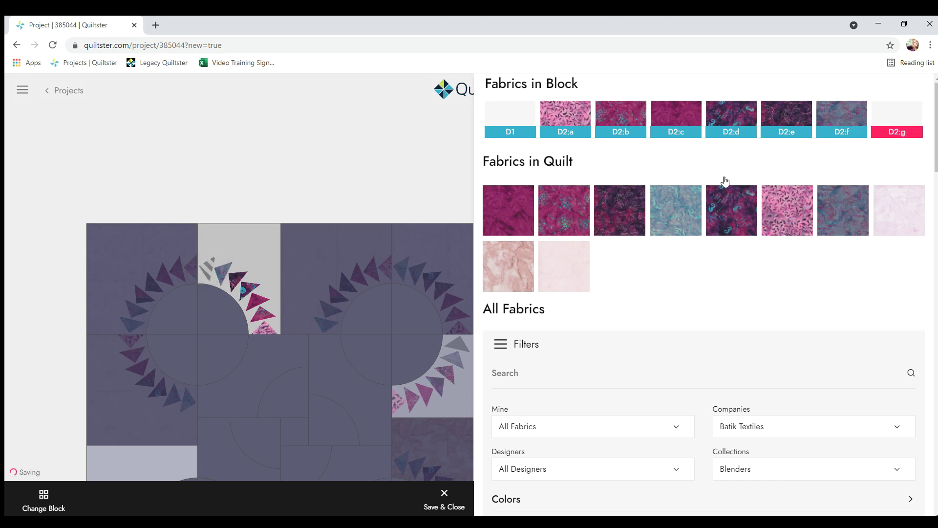
click(665, 215)
Step: Set the background D1 of the rectangle border blocks to the near-white Blenders batik with faint pink and green tints and save
click(276, 230)
scroll(684, 282, down, 1)
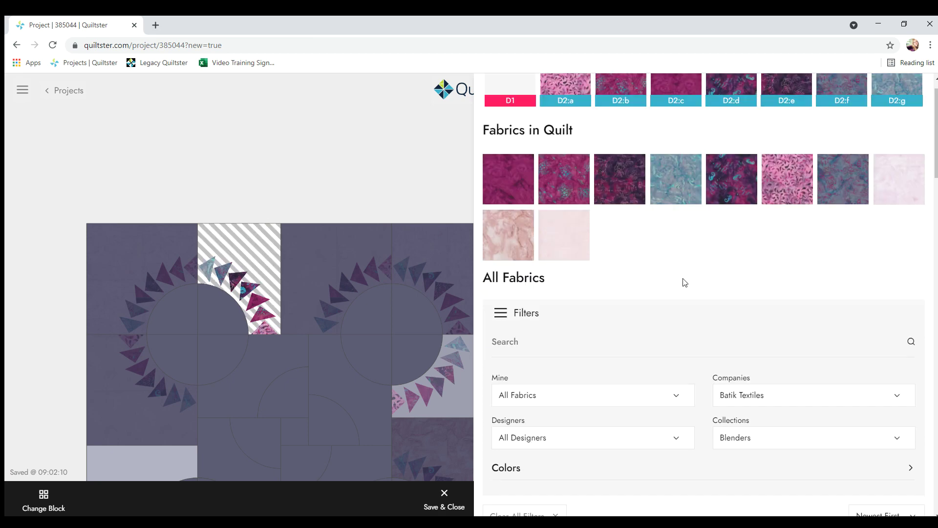
scroll(684, 283, down, 15)
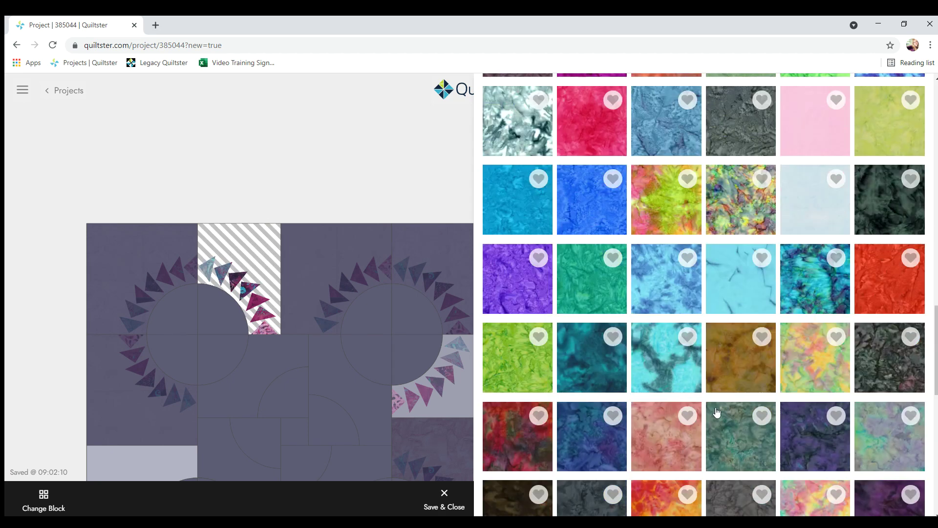
scroll(716, 435, down, 10)
scroll(735, 444, down, 5)
click(690, 471)
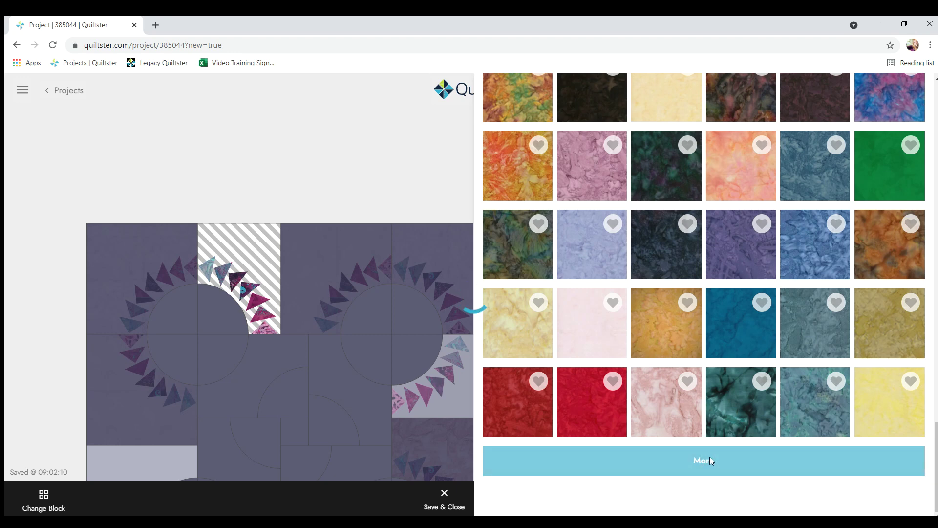
scroll(694, 401, down, 10)
click(704, 461)
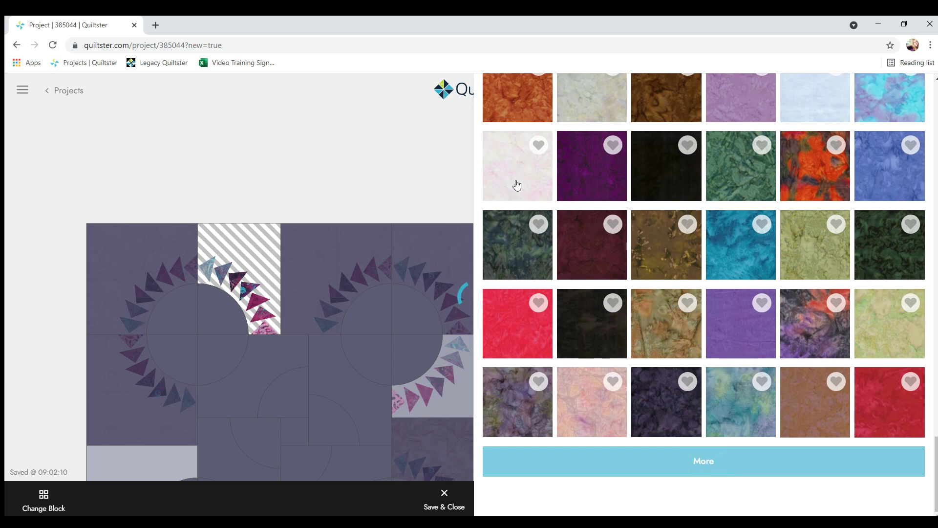
click(506, 166)
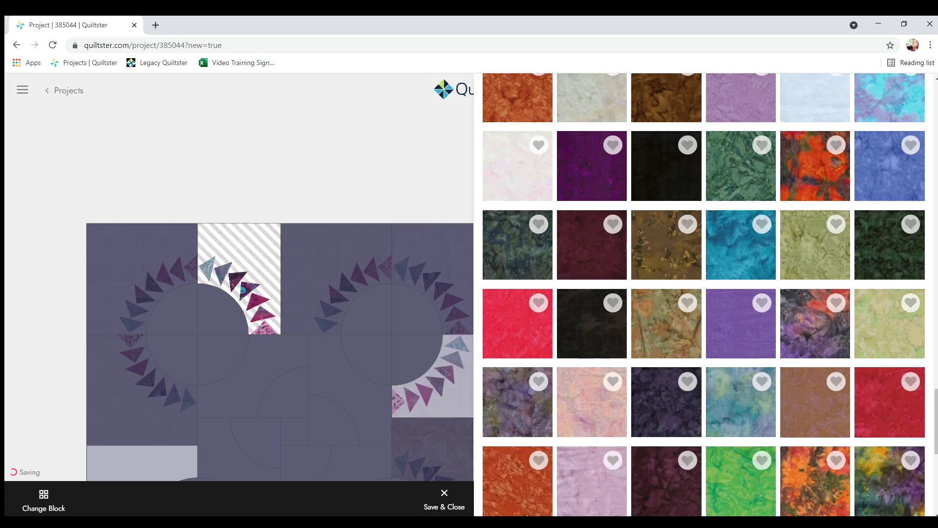
click(443, 496)
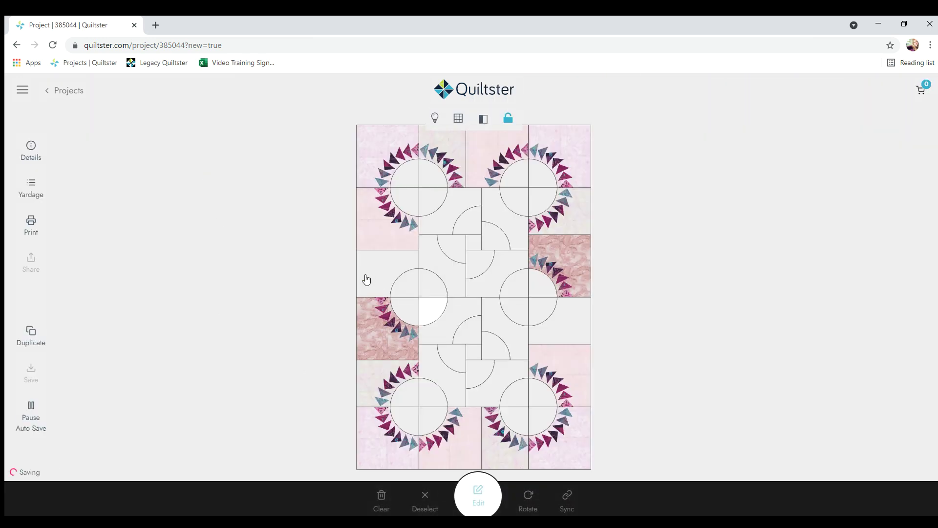
Step: Sync the finished rectangle border block beside the top row's first circle to the two empty middle rectangle border spaces
click(445, 145)
click(410, 287)
click(571, 323)
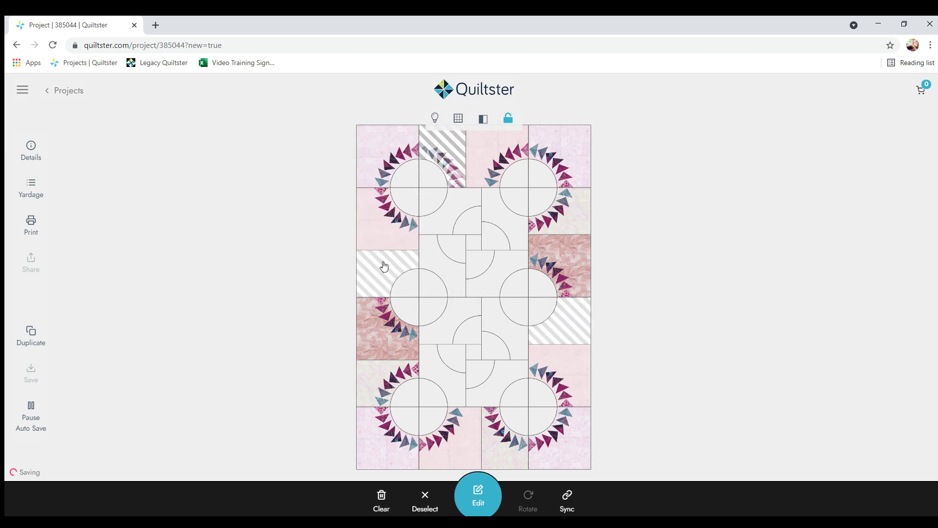
click(566, 496)
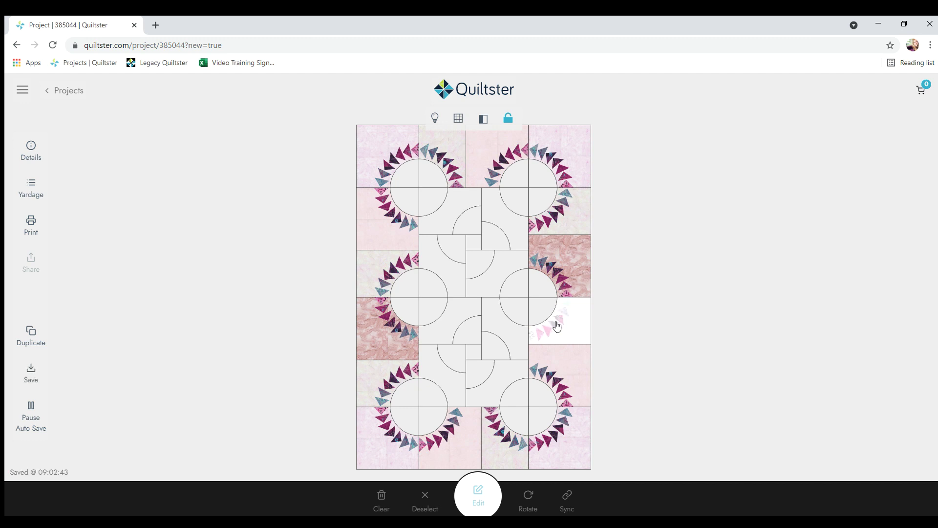
Step: Set the background of the two middle rectangle side border blocks to the pale cream-peach Blenders batik and save
click(581, 326)
click(369, 271)
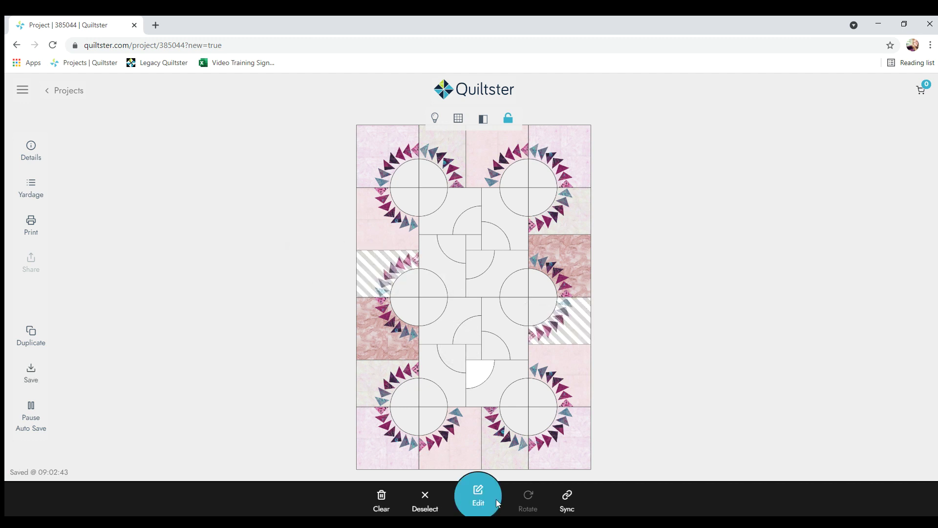
click(481, 497)
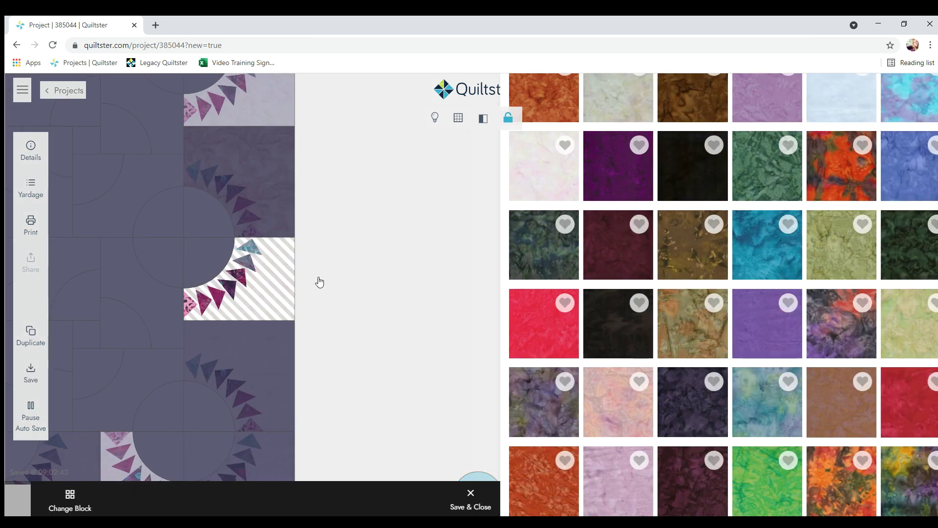
scroll(729, 421, down, 5)
scroll(732, 426, down, 1)
click(698, 461)
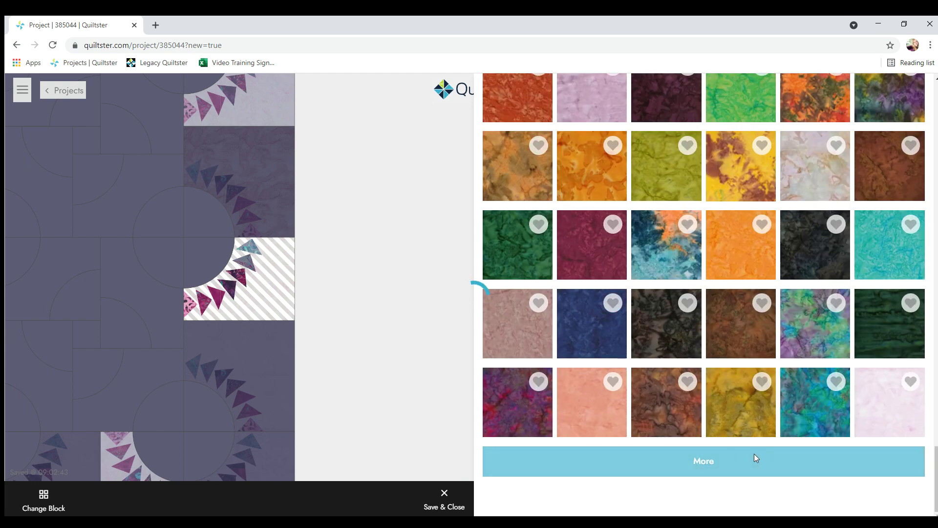
scroll(715, 469, down, 7)
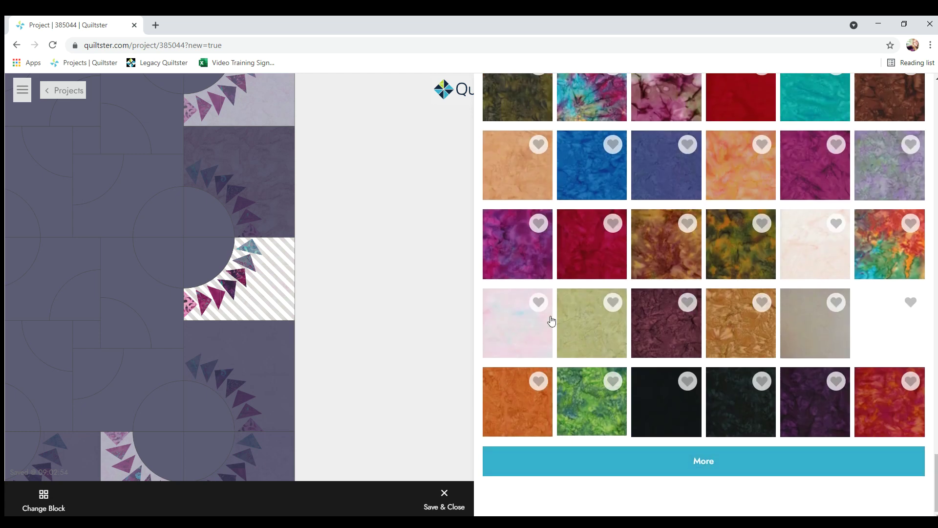
click(803, 245)
click(444, 501)
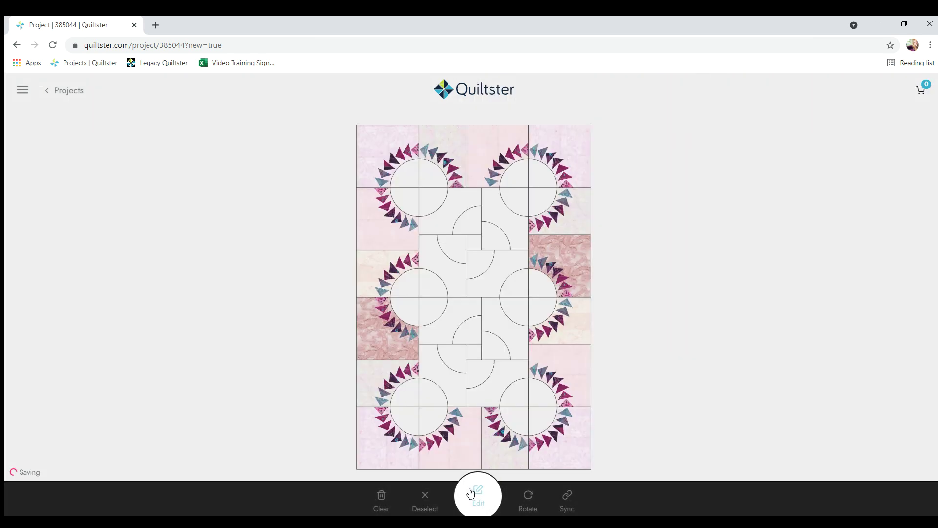
Step: Change the background of the two middle square side border blocks to the pale pink and light-blue Blenders batik and save
click(563, 248)
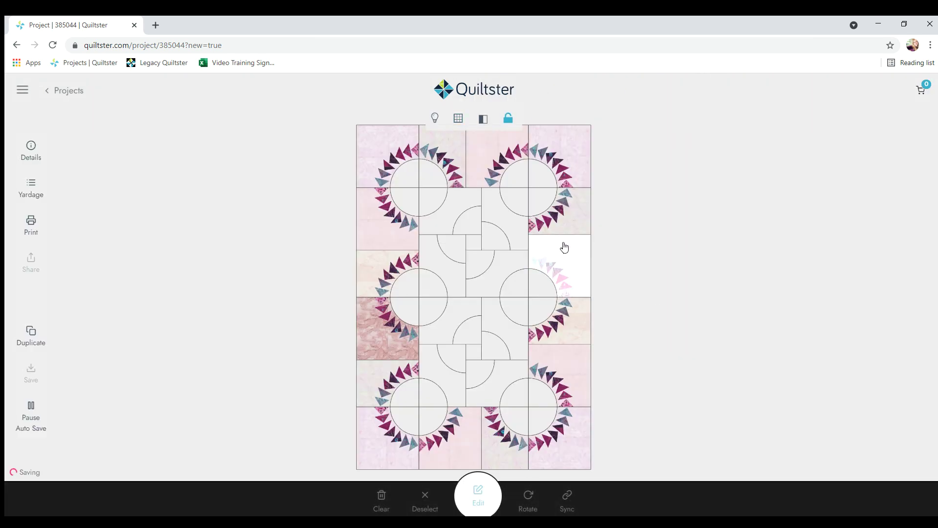
click(400, 346)
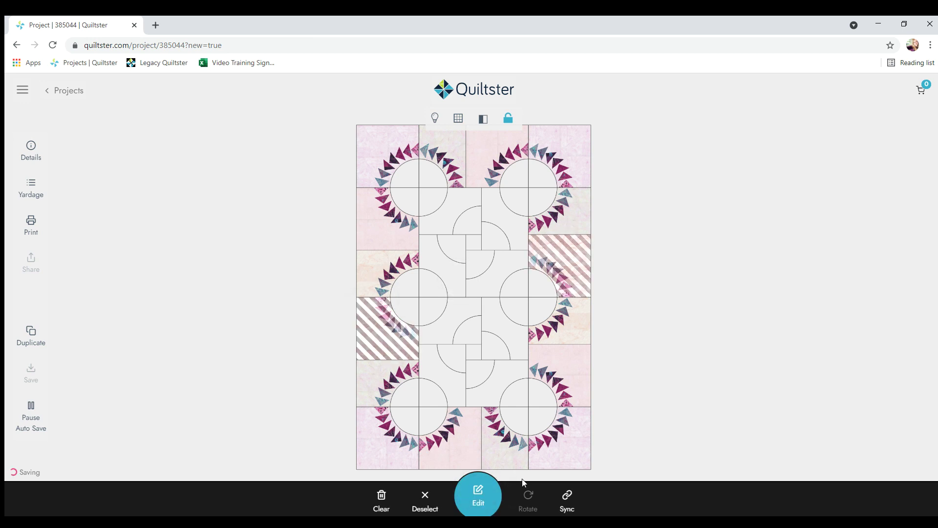
click(478, 496)
click(517, 317)
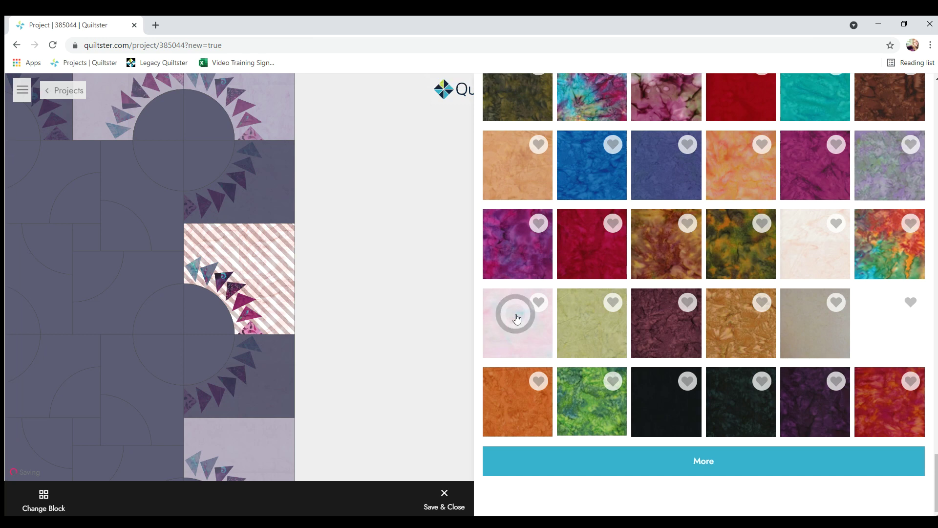
click(445, 503)
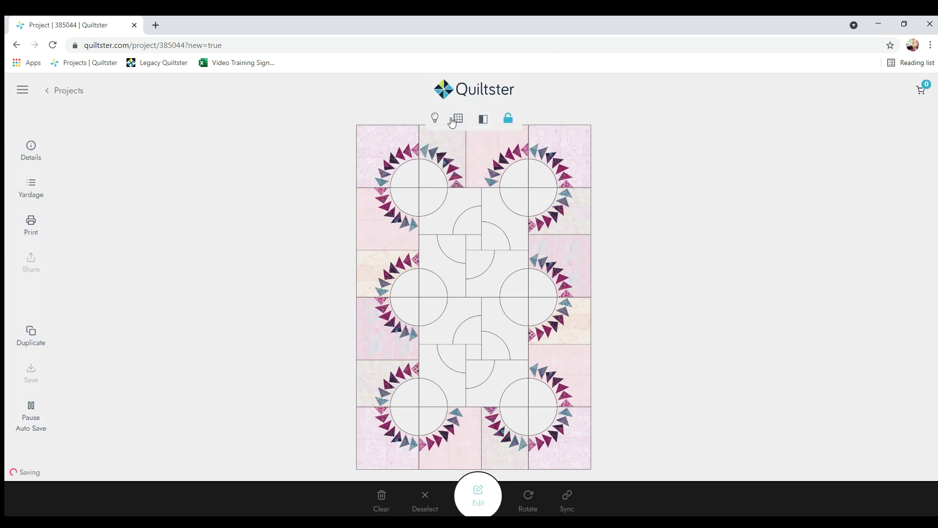
Step: Lock matching blocks together and add the Center - Sawtooth JNQ00275-C-001 block to all eight center spaces
click(452, 120)
click(452, 120)
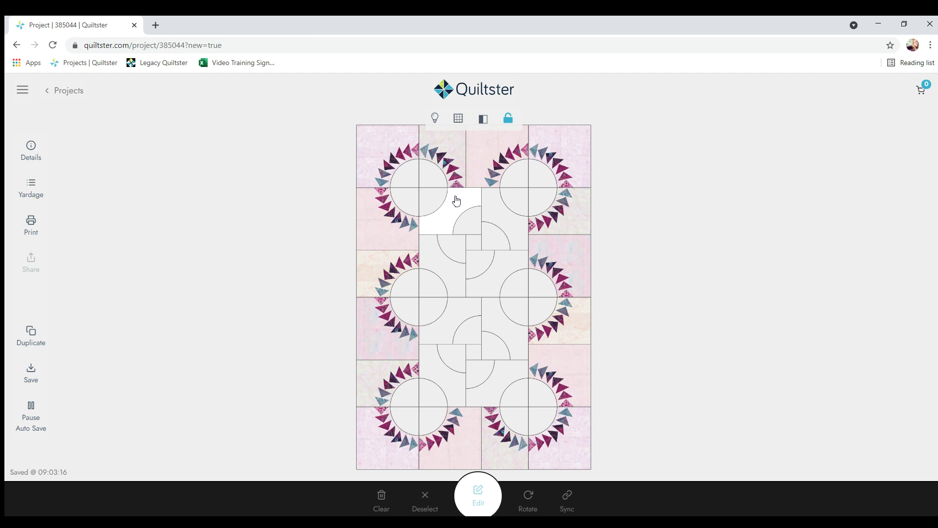
click(505, 121)
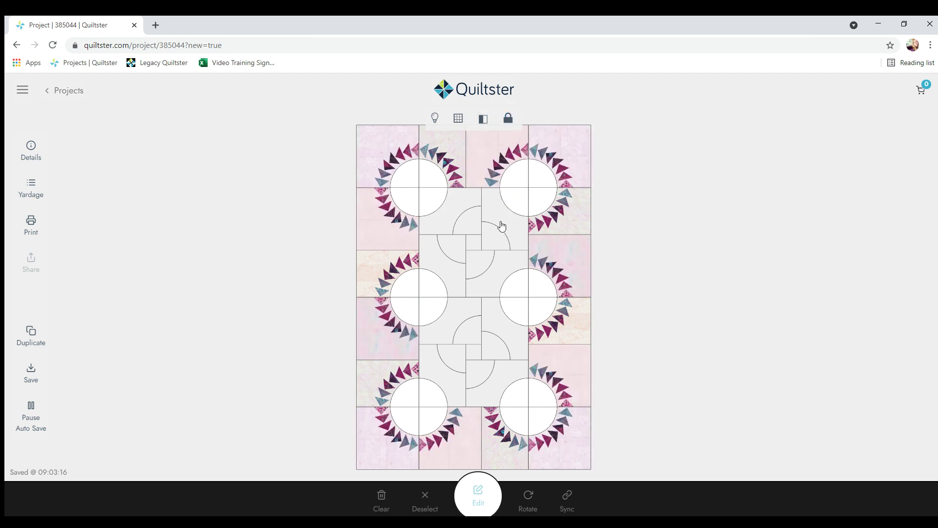
click(497, 223)
click(475, 494)
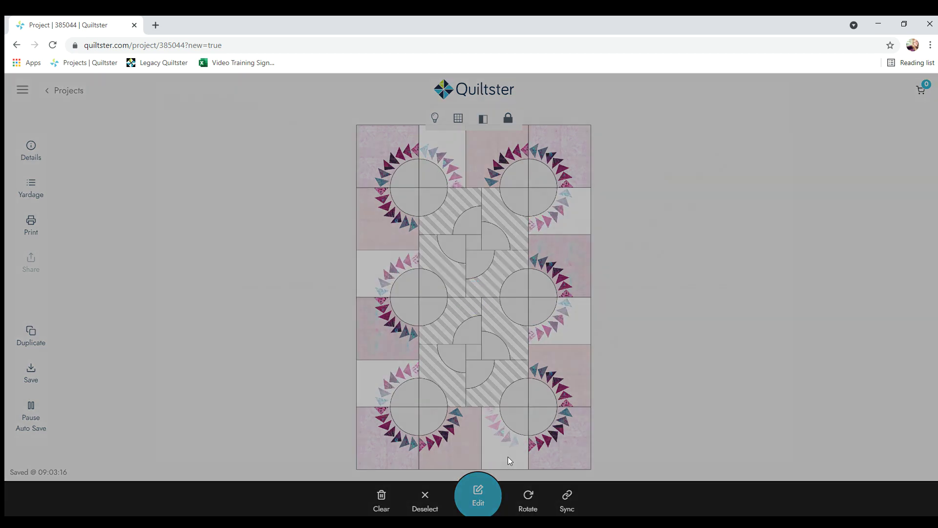
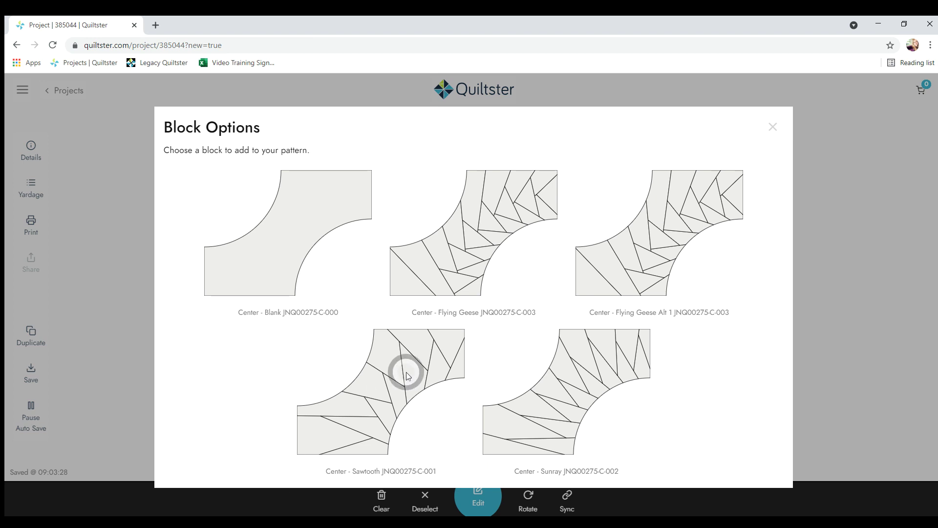
click(407, 373)
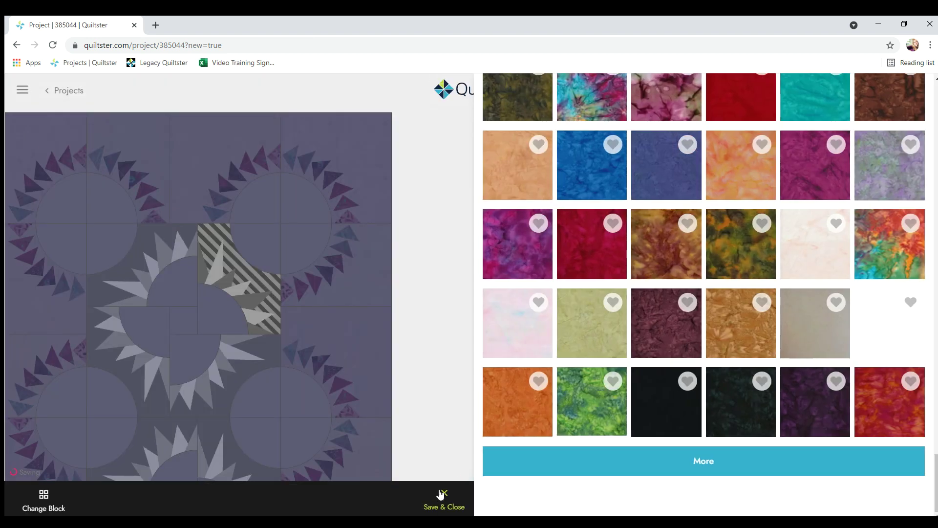
click(442, 495)
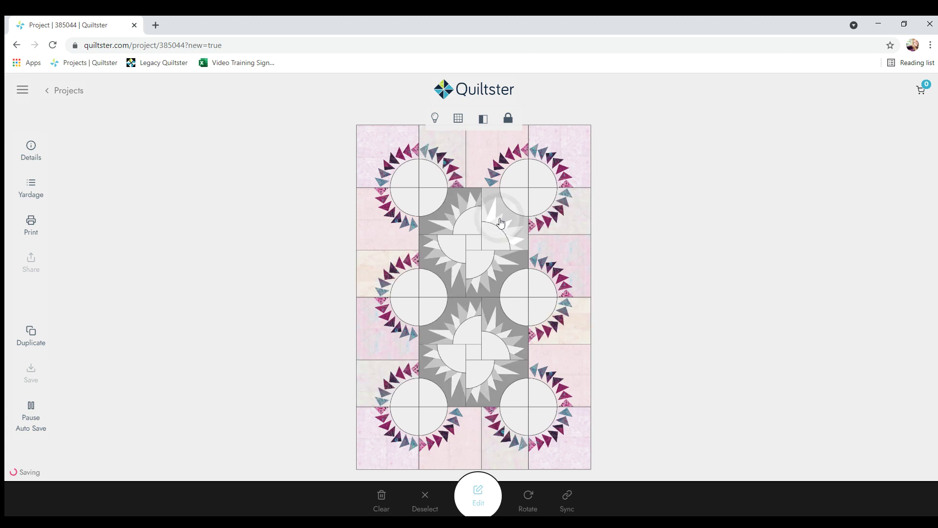
Step: Try rotating the center sawtooth blocks so their points surround the outer circles, and rotate them back
click(481, 246)
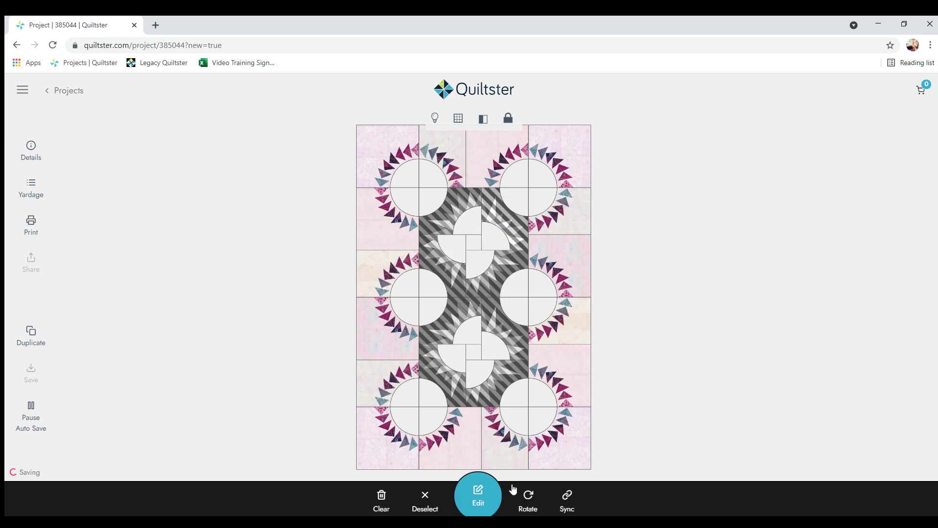
click(524, 498)
click(525, 497)
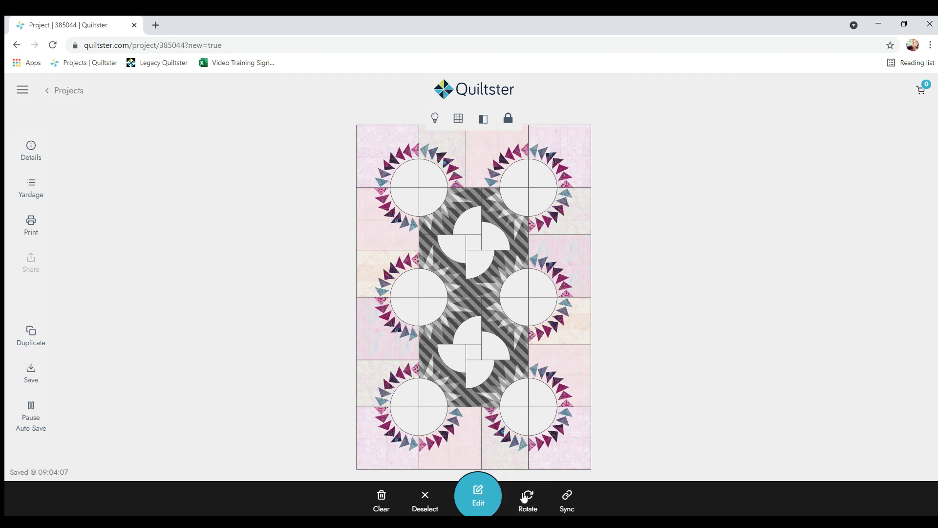
click(524, 497)
click(438, 243)
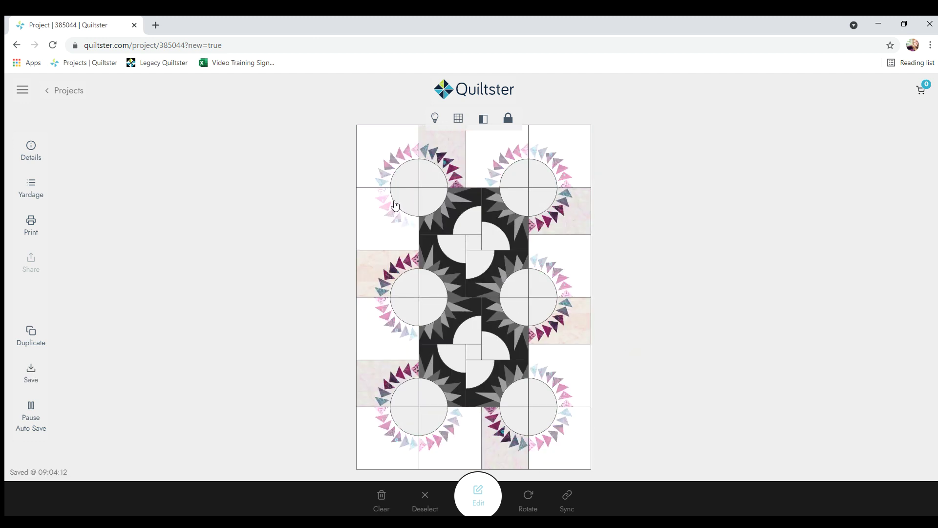
click(444, 203)
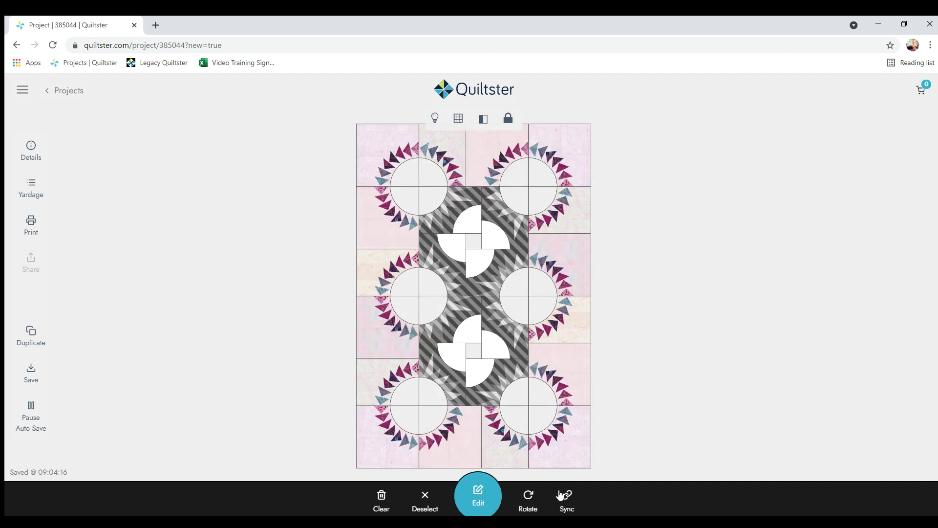
click(529, 496)
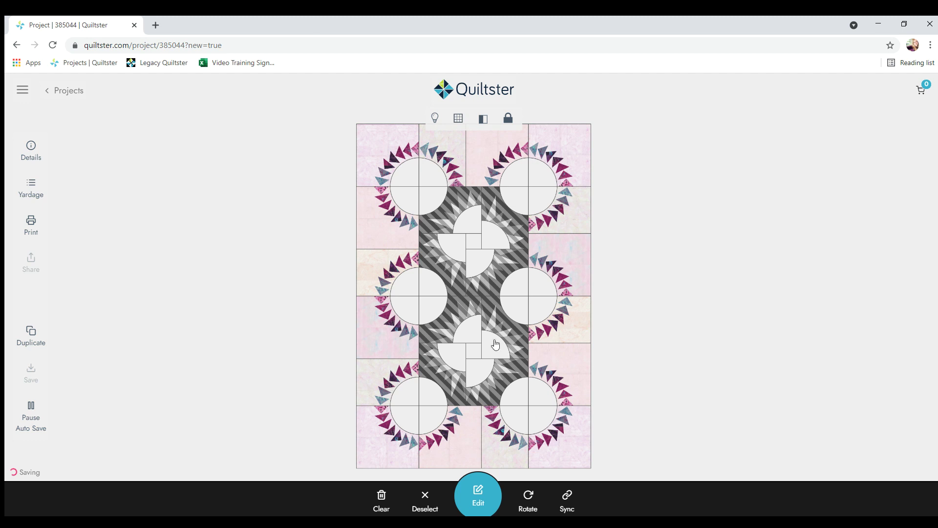
click(713, 330)
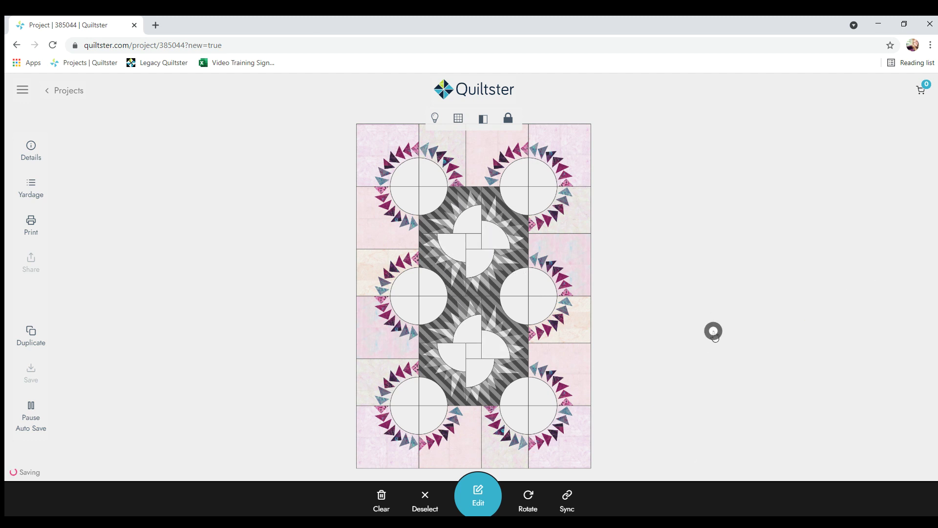
Step: Add the 3" Block JNQ00275-A-001 to the two small center squares and save
click(468, 244)
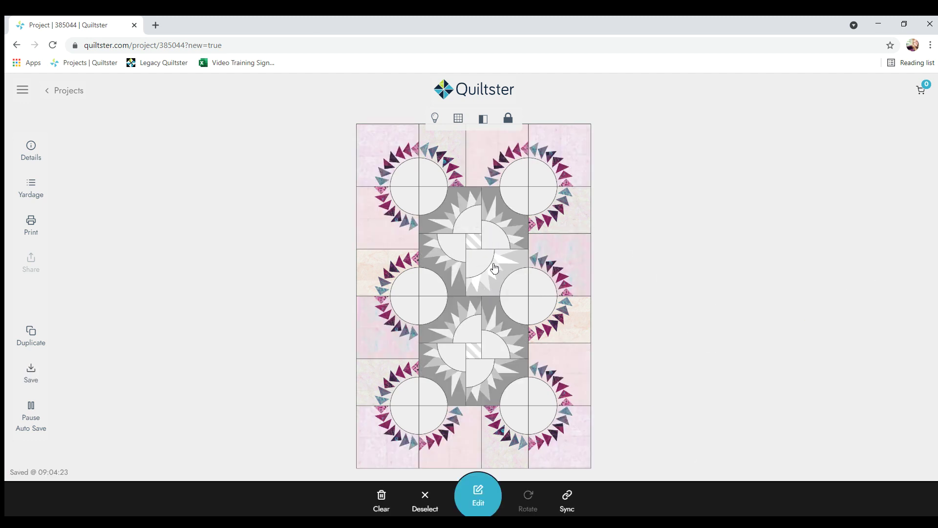
click(475, 494)
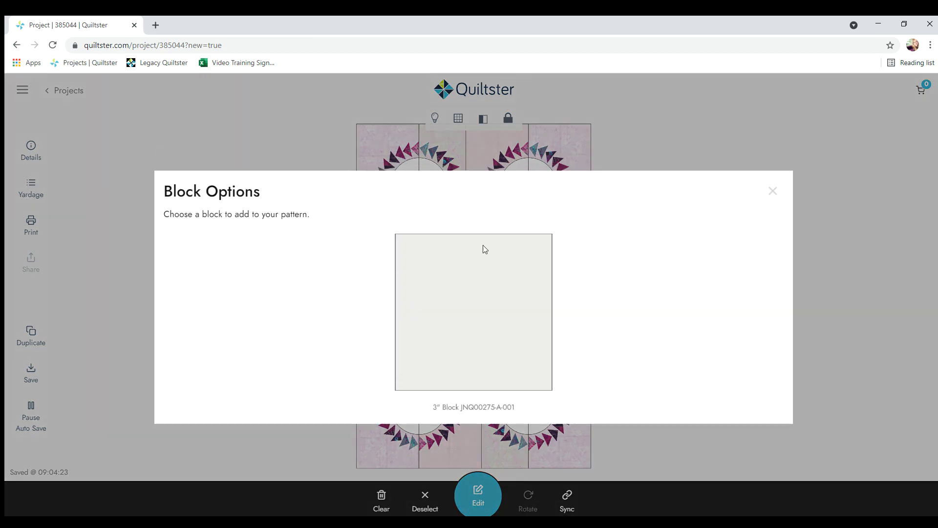
click(471, 289)
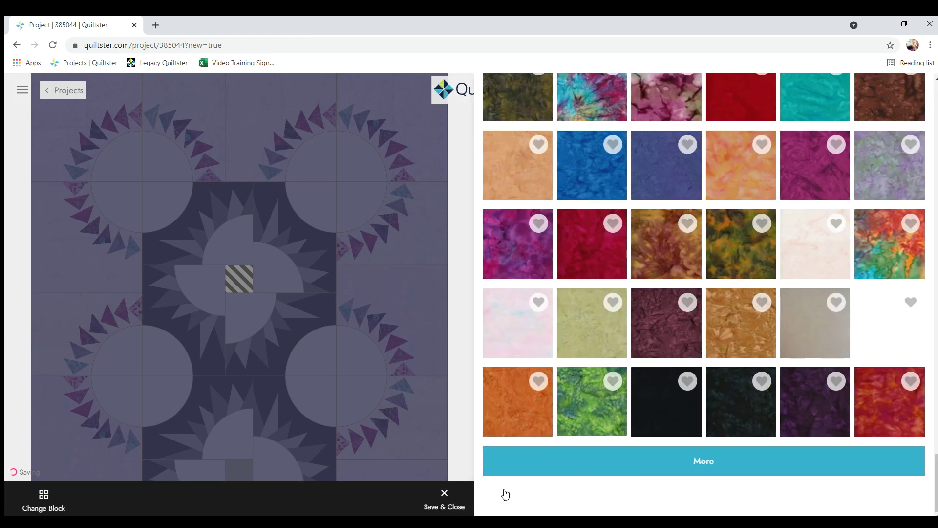
click(445, 495)
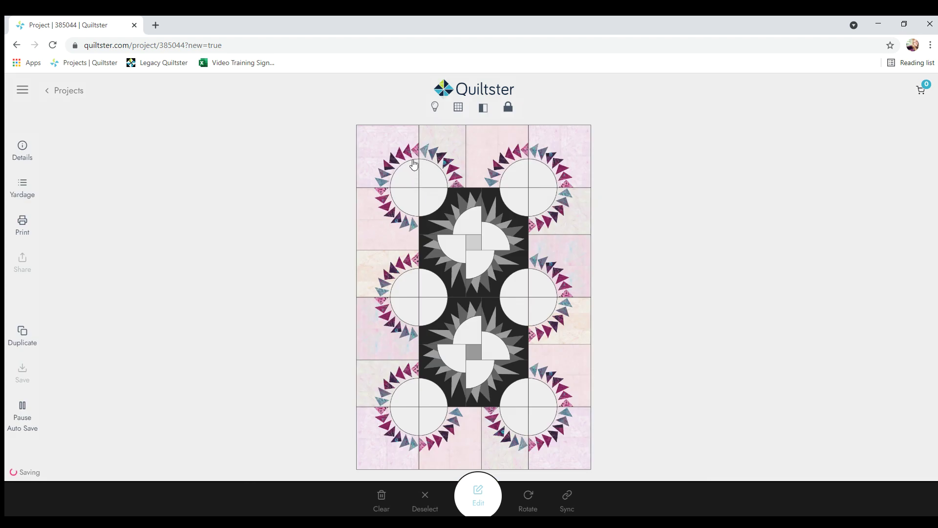
Step: Add the Melon - Goose JNQ00275-B-005 block to all melon spaces in the six outer circles and save
click(423, 184)
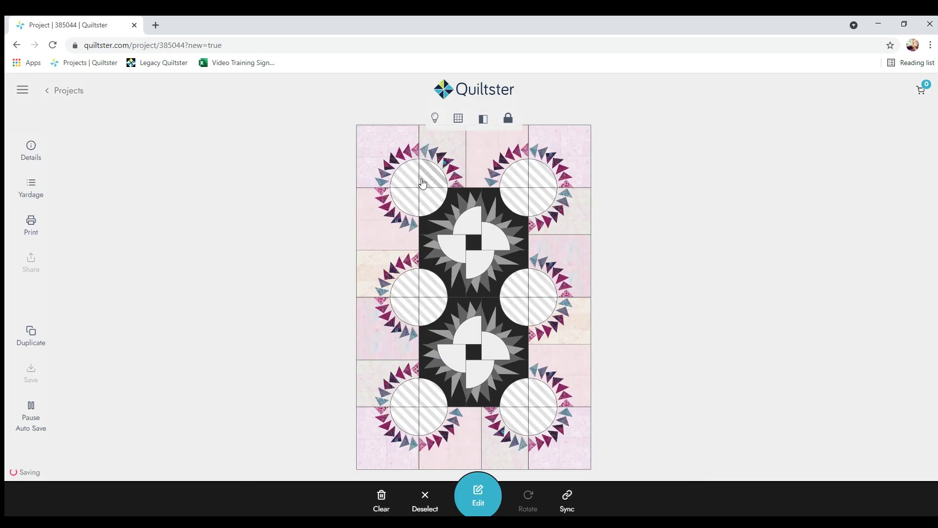
click(514, 269)
click(491, 235)
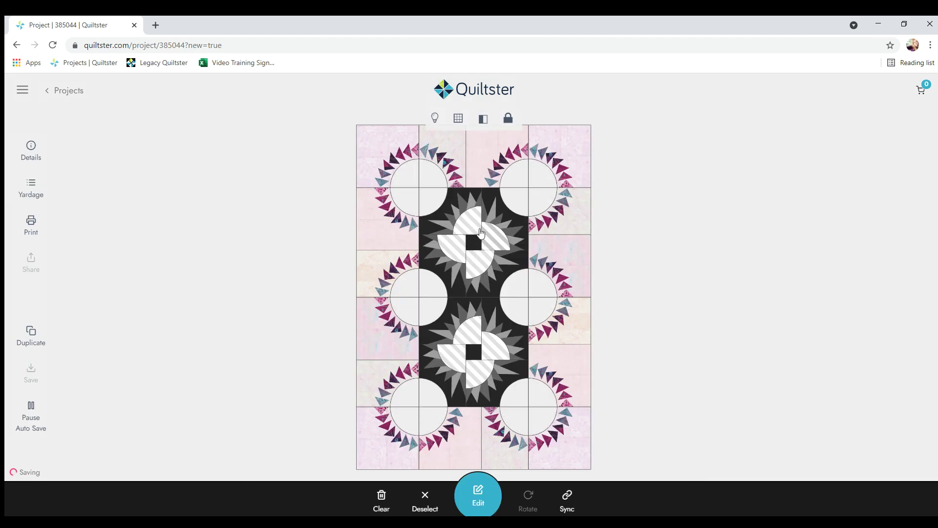
click(426, 180)
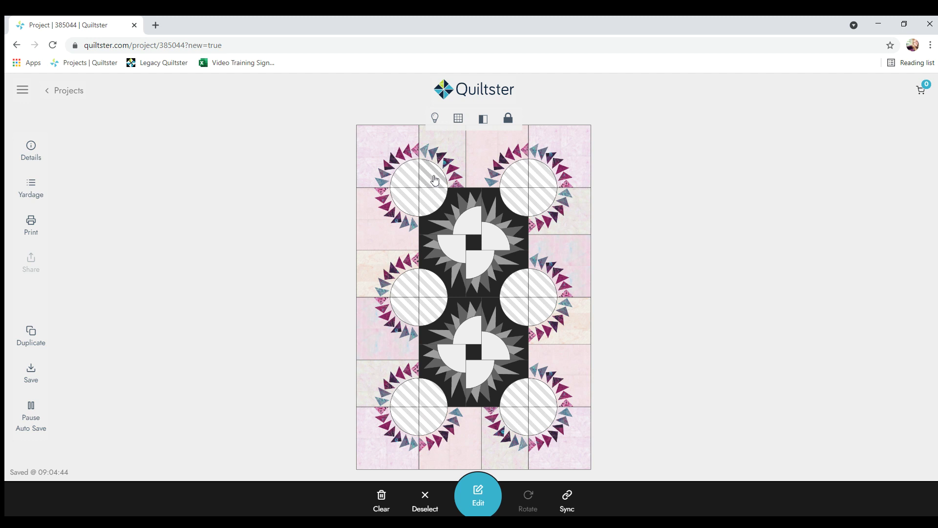
click(478, 491)
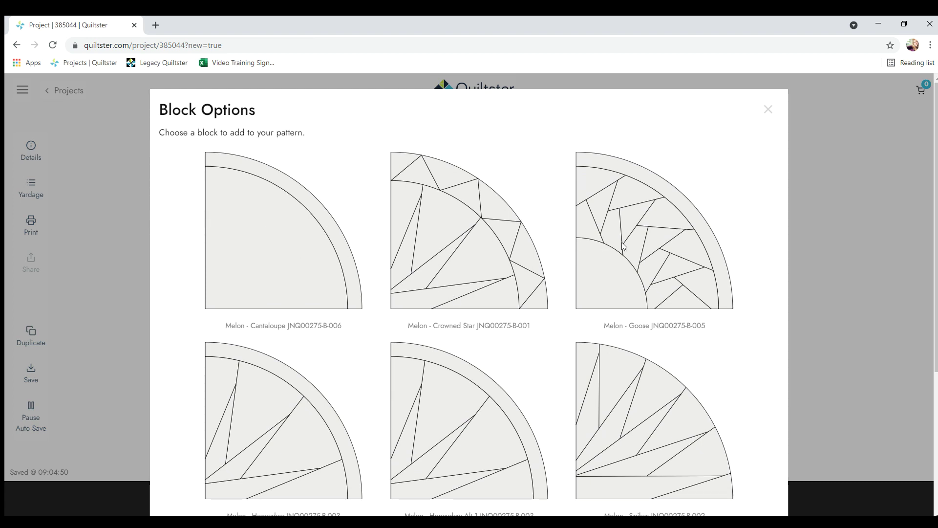
scroll(662, 364, down, 3)
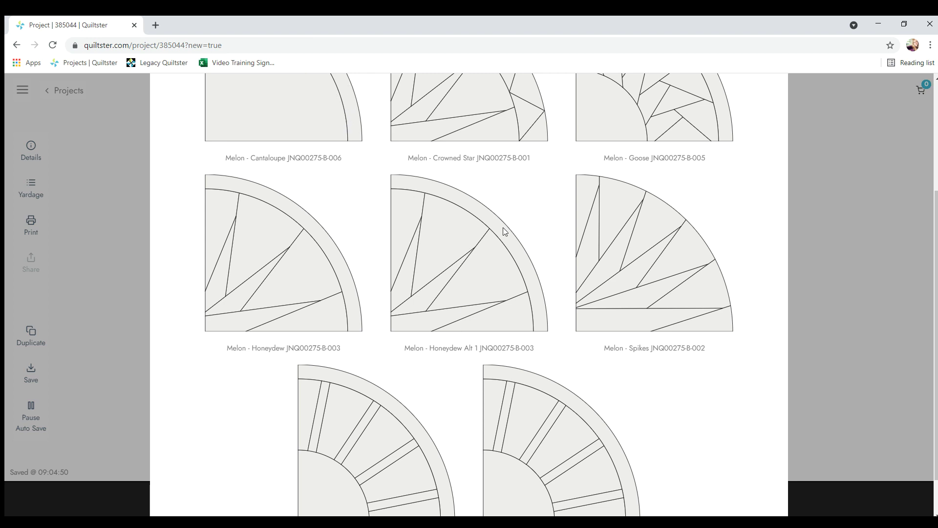
scroll(499, 332, up, 1)
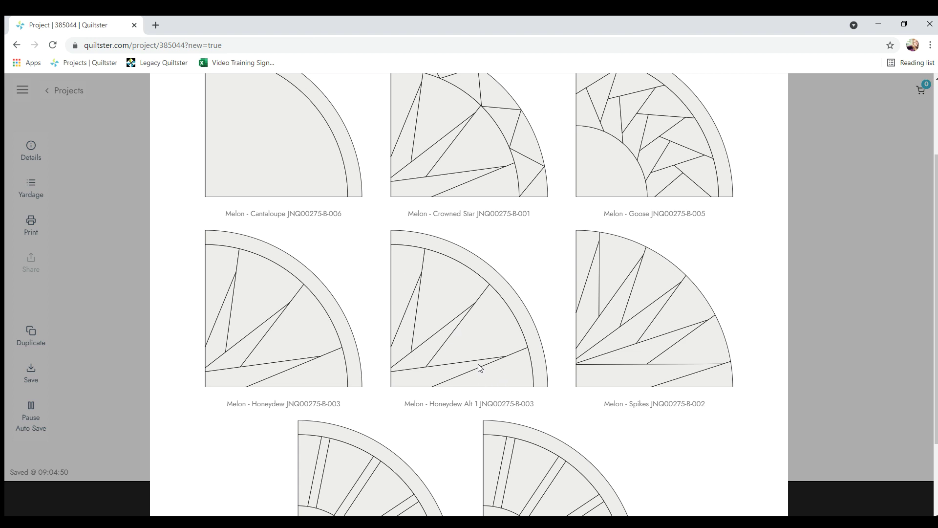
scroll(479, 368, down, 1)
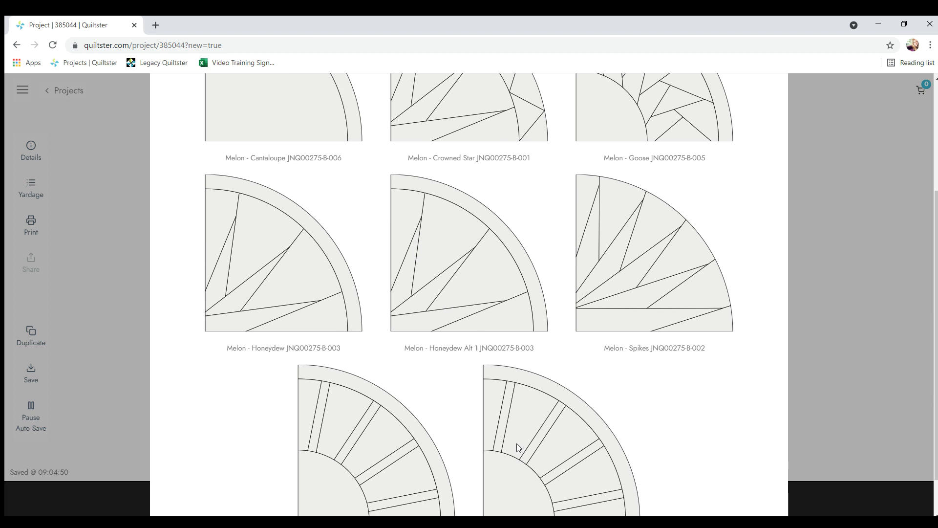
scroll(525, 425, up, 2)
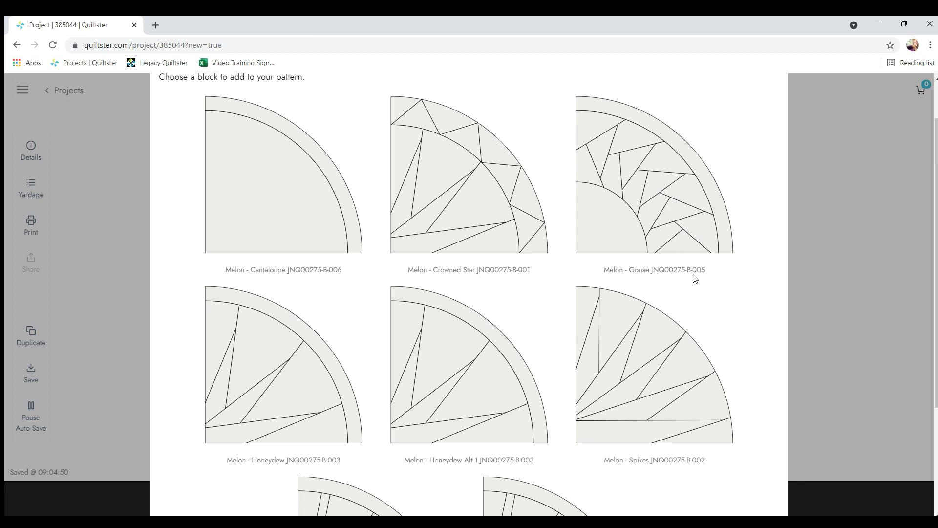
click(699, 243)
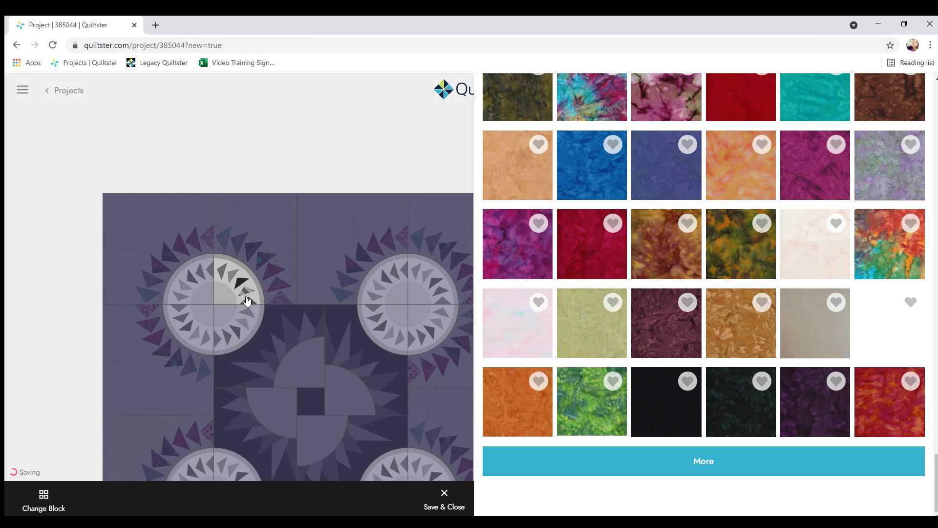
click(243, 282)
click(443, 499)
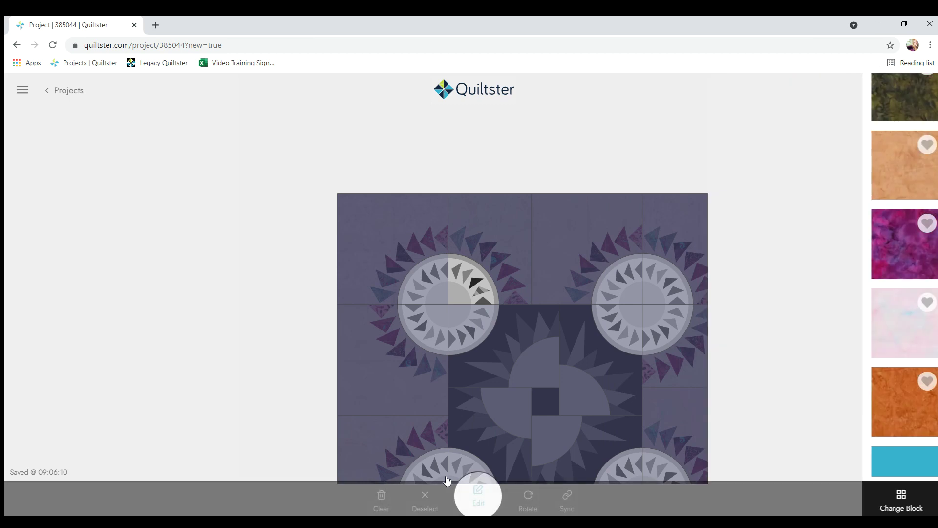
click(519, 258)
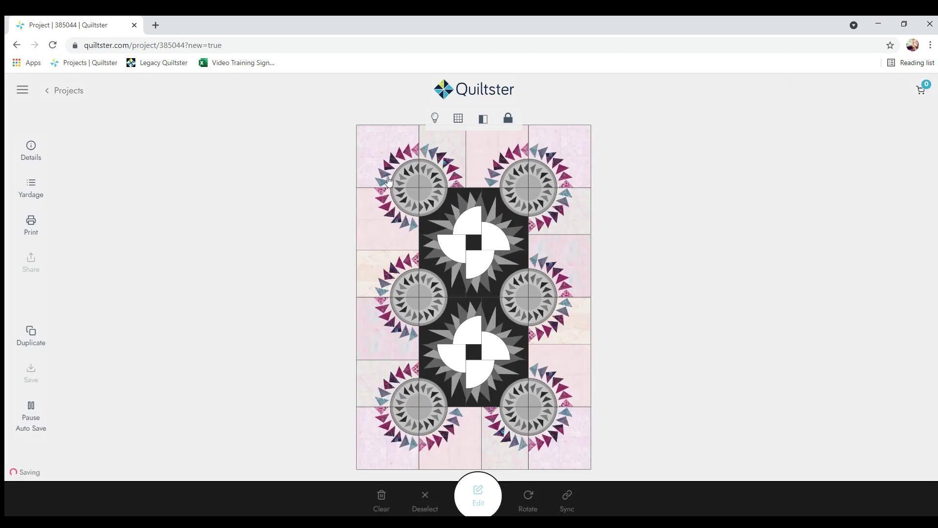
Step: Add the Melon - Wagonwheel Alt 1 JNQ00275-B-004 block to the central melon spaces, save, and briefly preview the quilt without block outlines
click(427, 202)
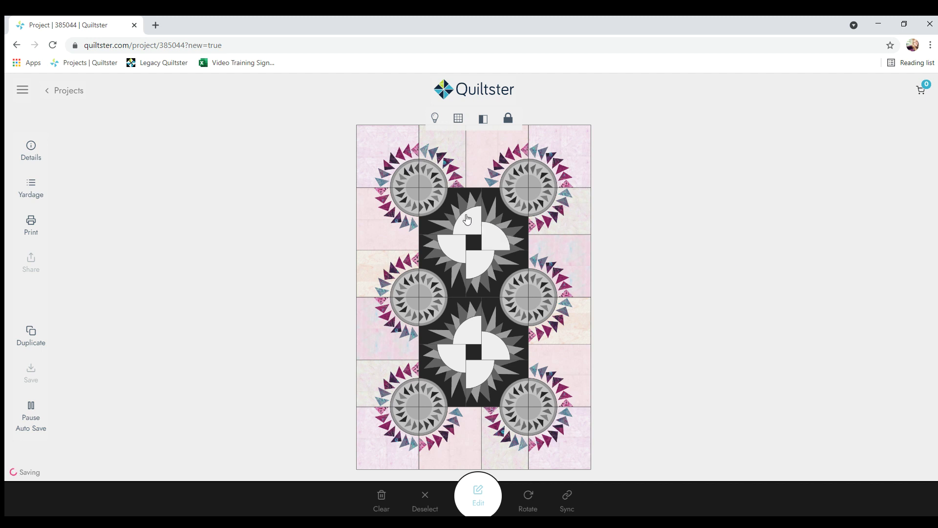
click(468, 221)
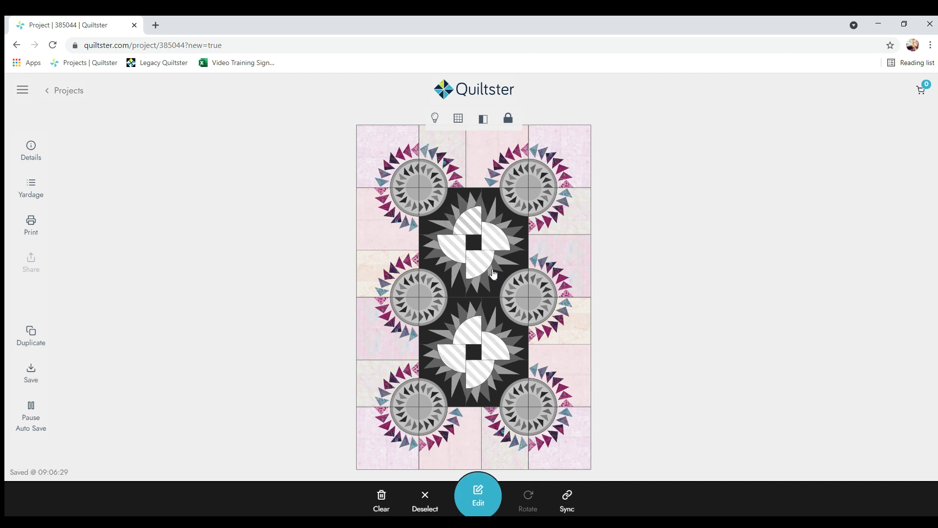
click(477, 497)
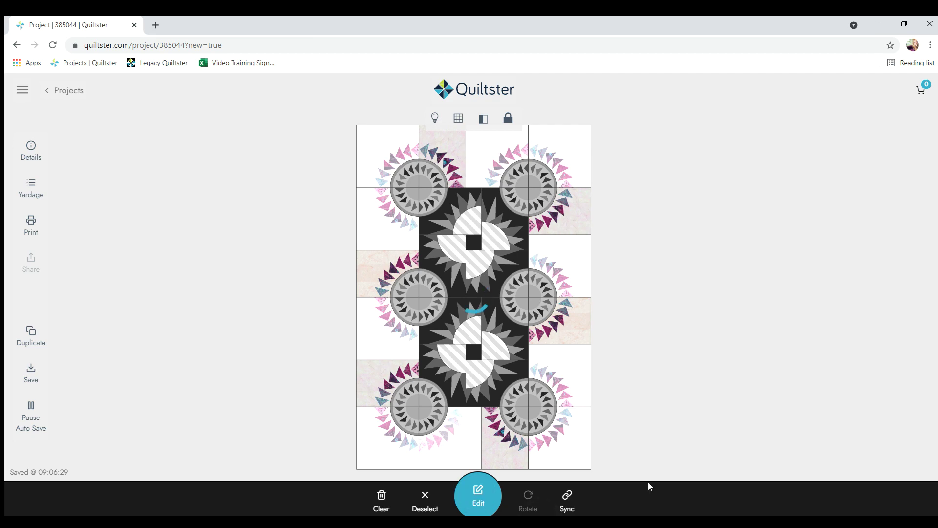
scroll(504, 413, down, 4)
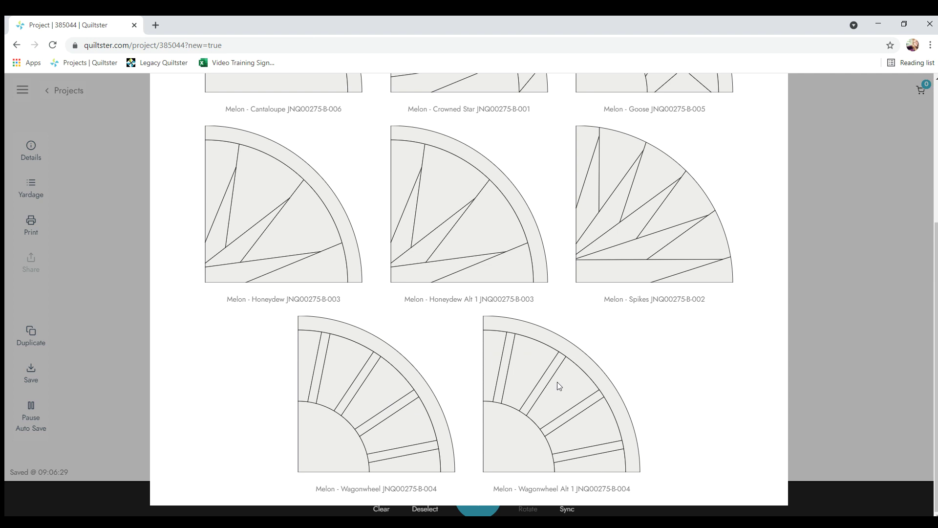
click(598, 443)
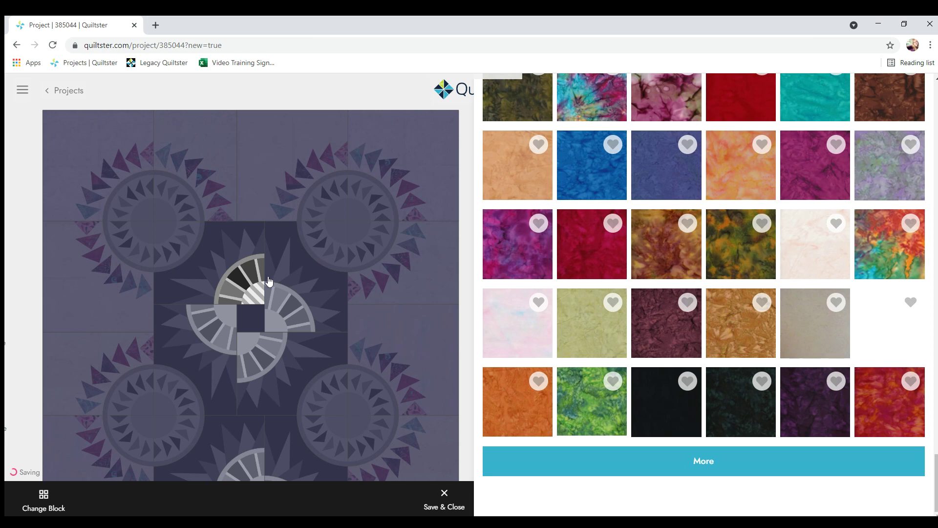
click(221, 286)
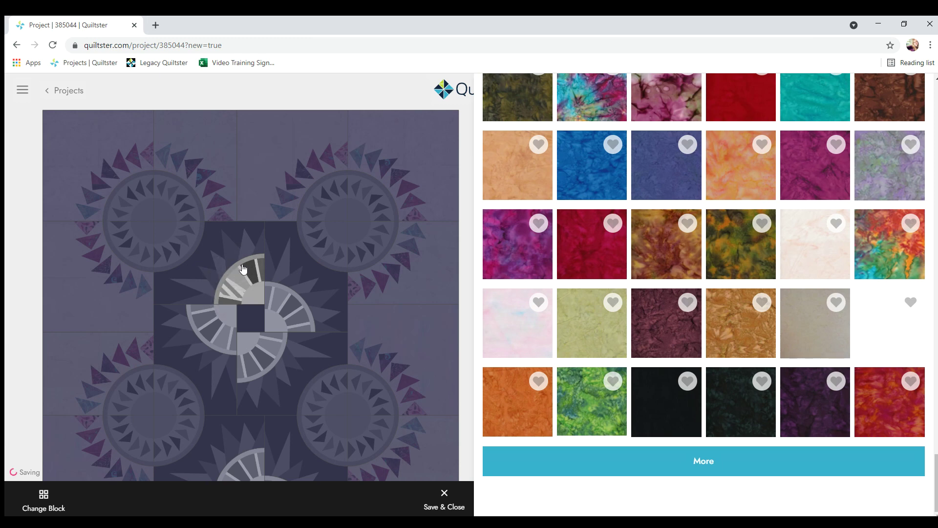
click(448, 508)
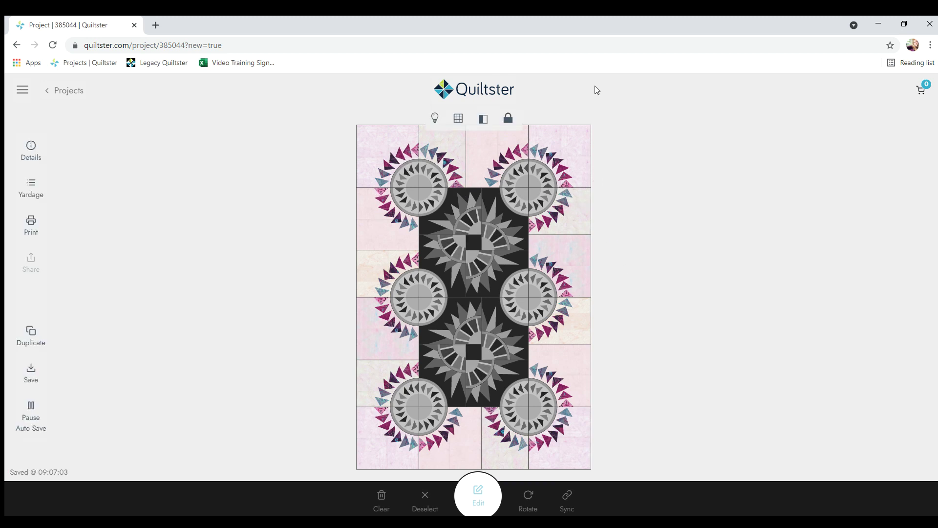
click(457, 118)
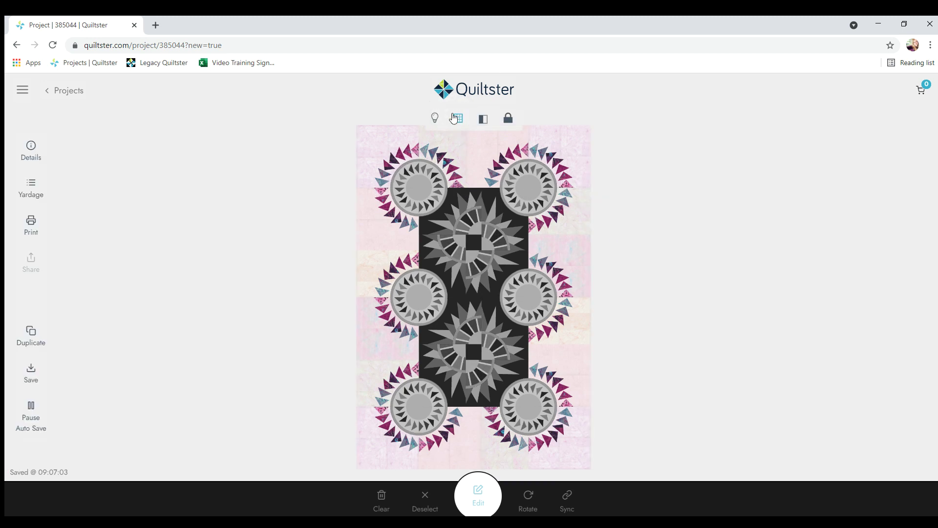
click(455, 118)
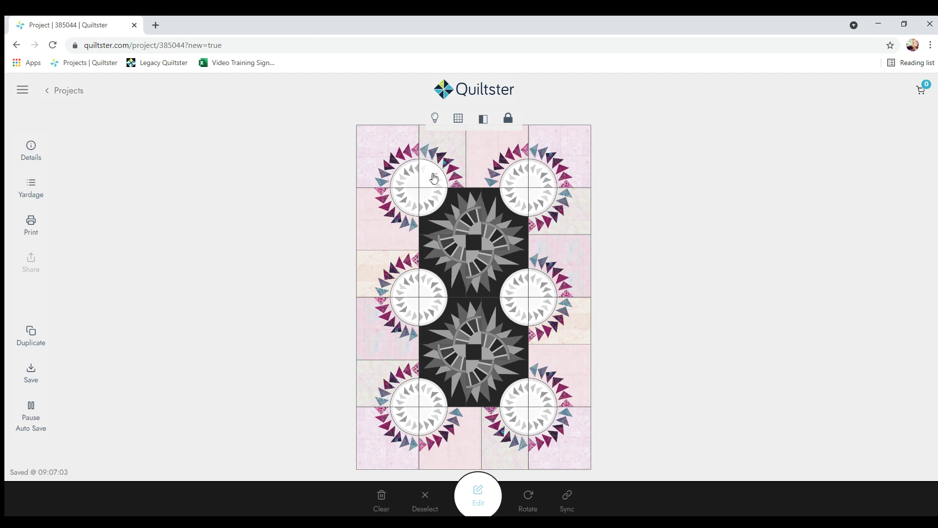
Step: Unlock matching blocks and select every goose melon in the upper-left, middle-right and lower-left circles for fabric editing
click(508, 118)
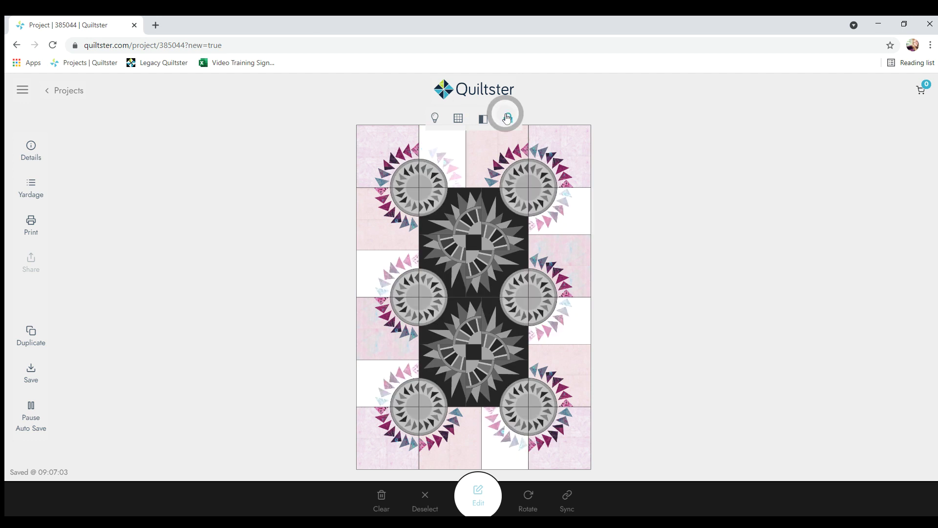
click(418, 177)
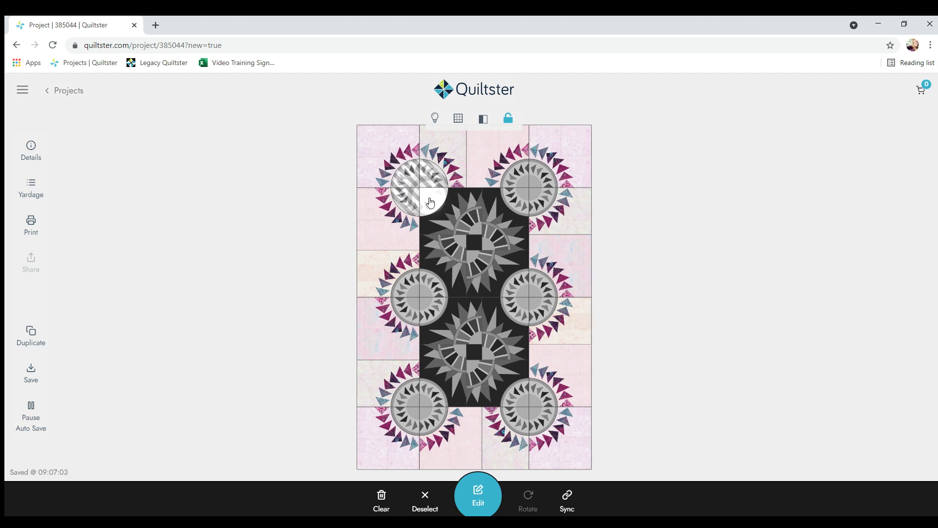
click(522, 285)
click(549, 279)
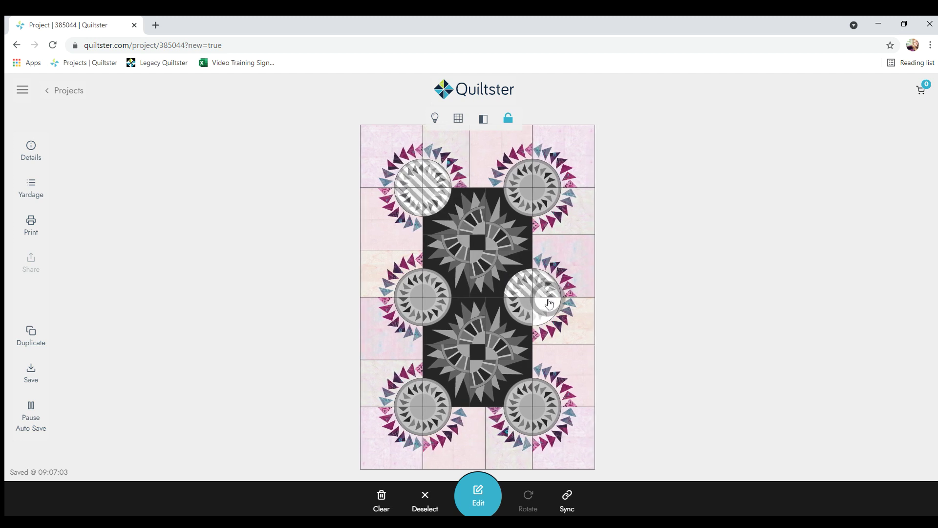
click(508, 308)
click(429, 398)
click(407, 400)
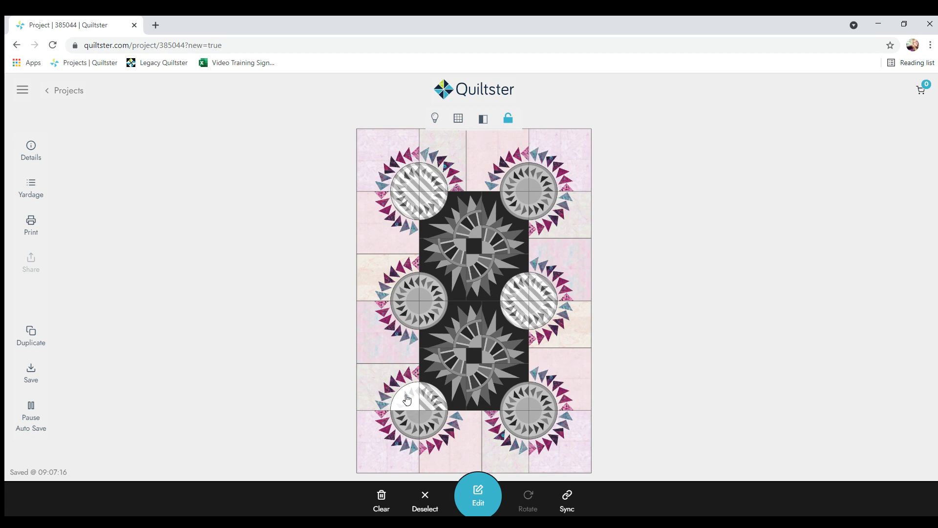
click(405, 419)
click(429, 419)
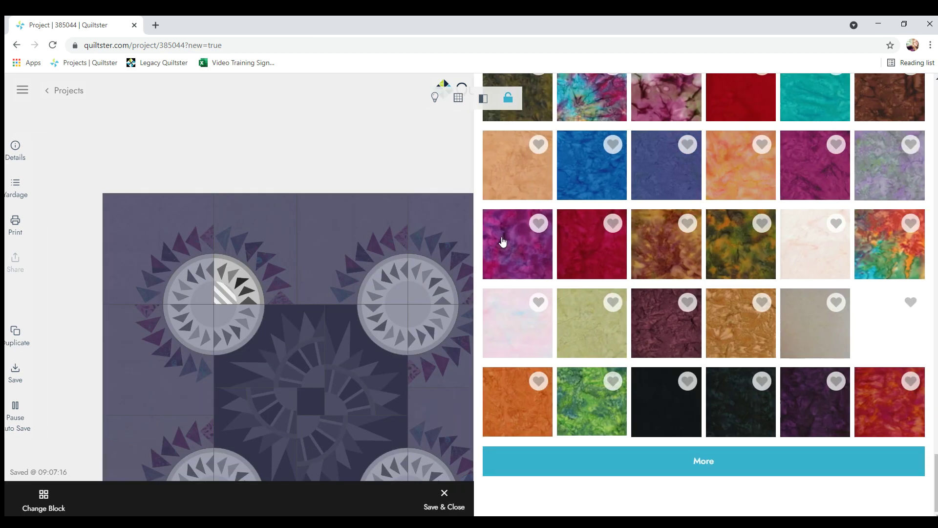
Step: Filter the Batik Textiles fabrics to the Bahari collection
scroll(820, 325, down, 3)
scroll(820, 325, down, 10)
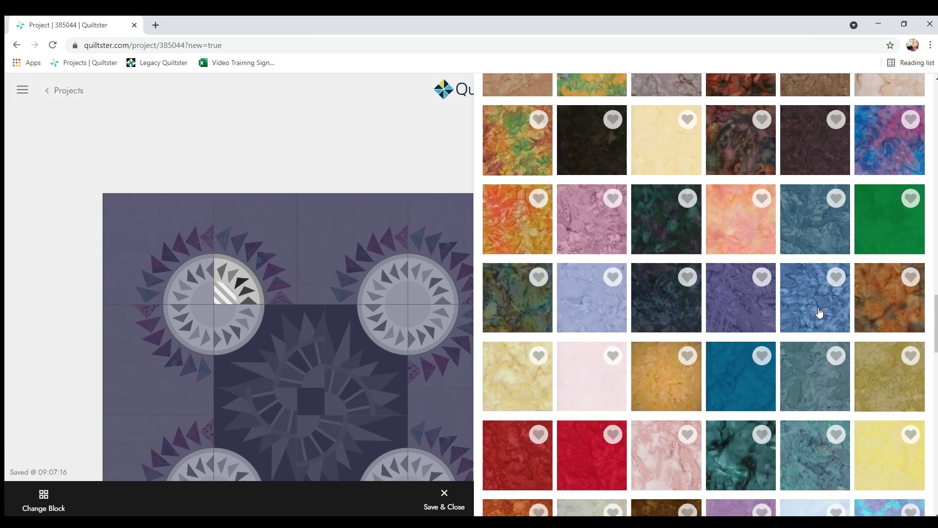
scroll(824, 243, up, 10)
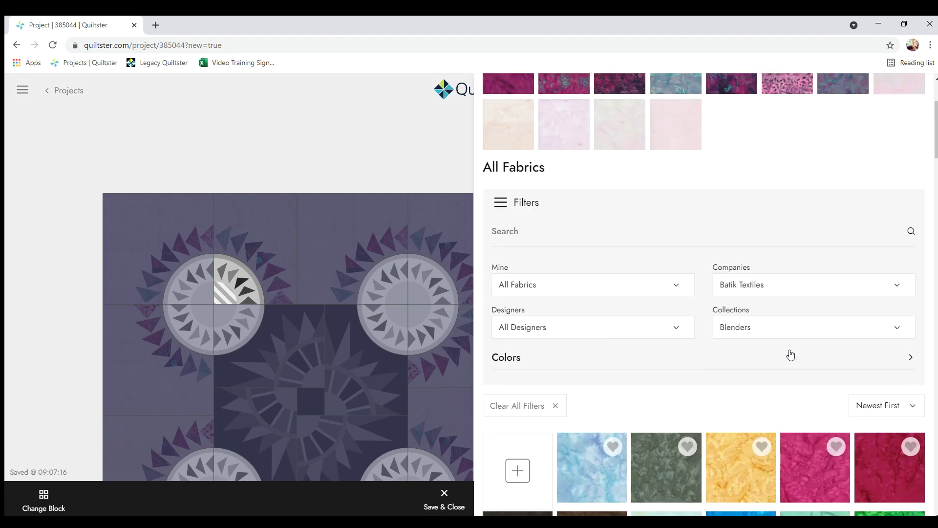
click(769, 473)
click(750, 377)
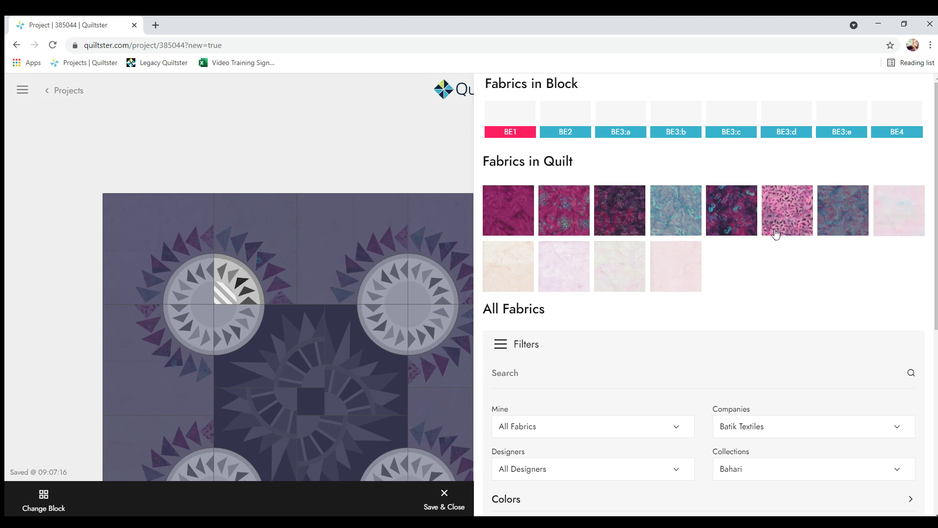
Step: Apply the pale pink and light-blue batik to the goose melon background and the teal medallion Bahari batik to its center
click(234, 272)
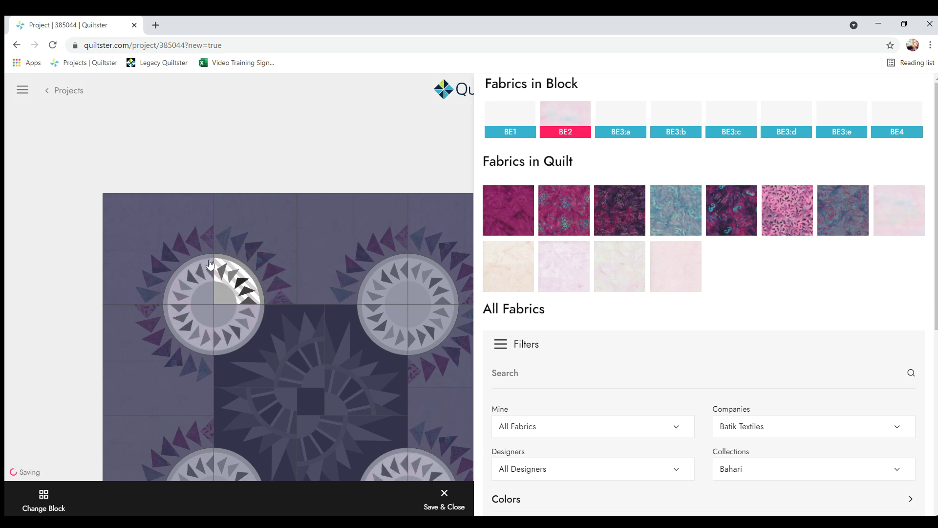
click(489, 371)
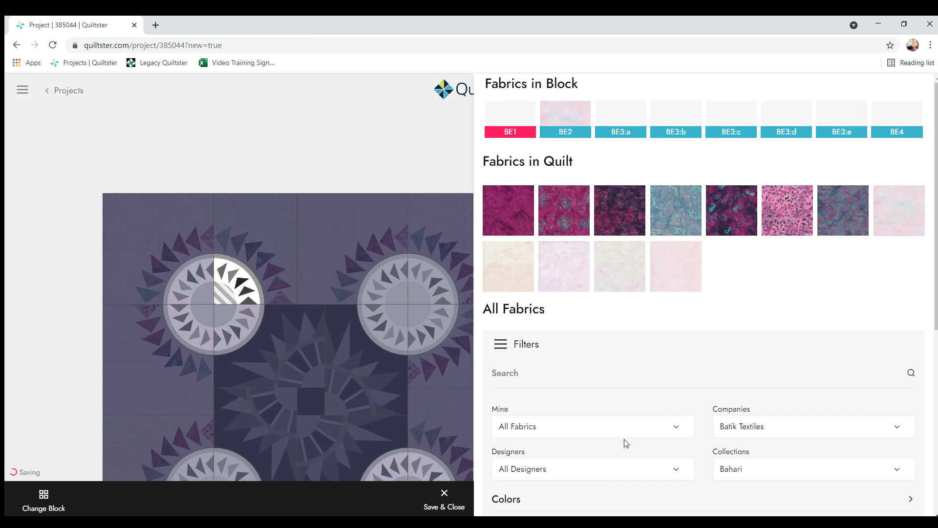
scroll(626, 443, down, 7)
click(640, 439)
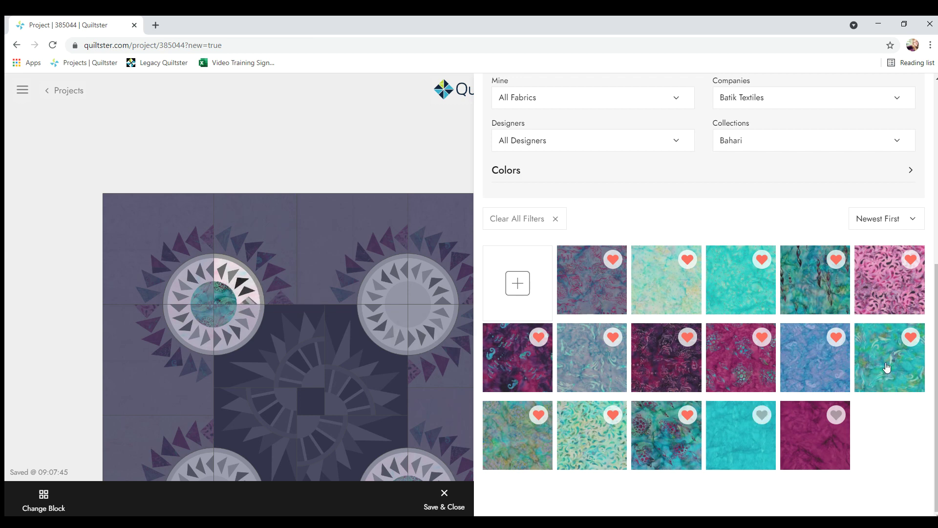
Step: Apply assorted teal and aqua Bahari batiks, including the cream-and-teal leaf print, to the goose triangles of the selected melons
click(205, 290)
click(245, 289)
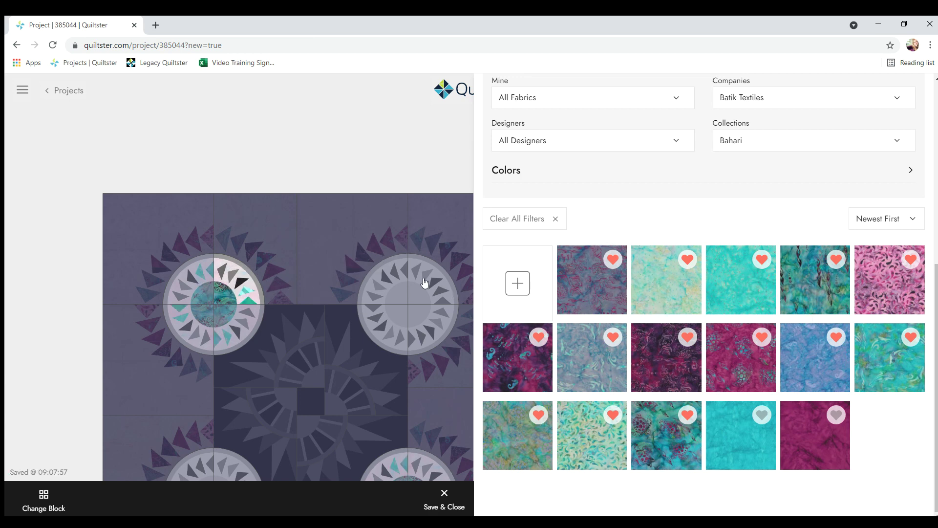
click(242, 283)
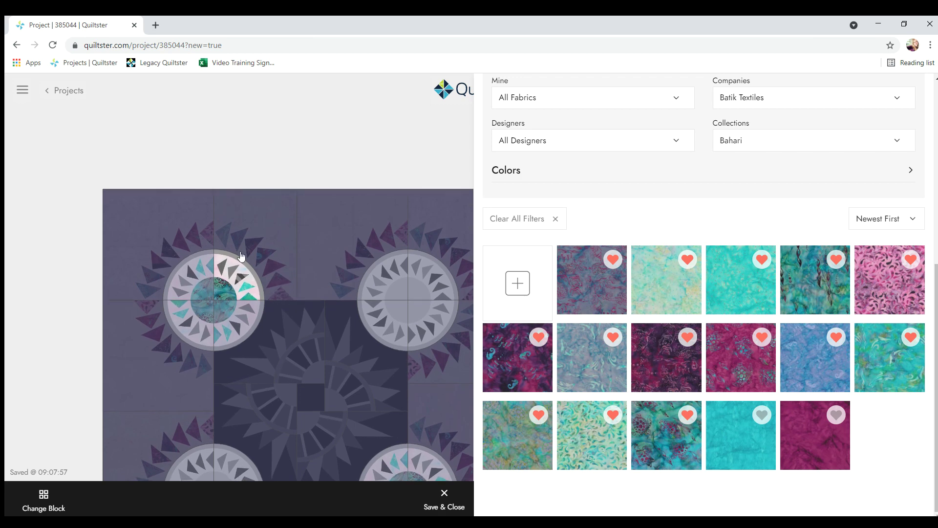
click(636, 303)
click(240, 288)
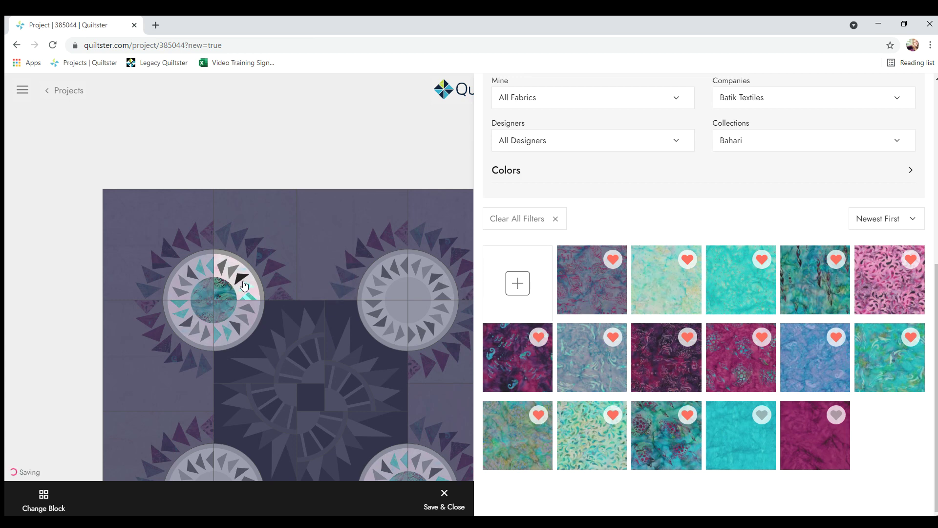
click(591, 439)
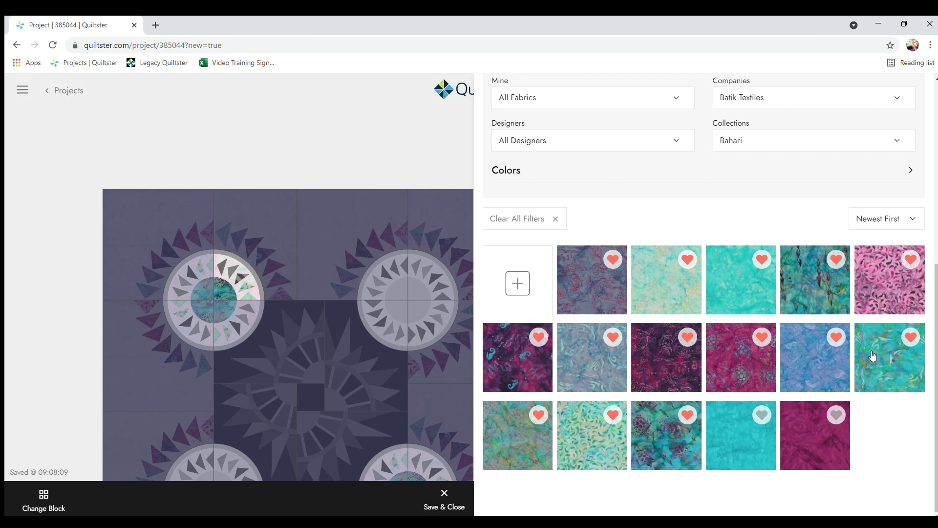
click(646, 269)
click(244, 296)
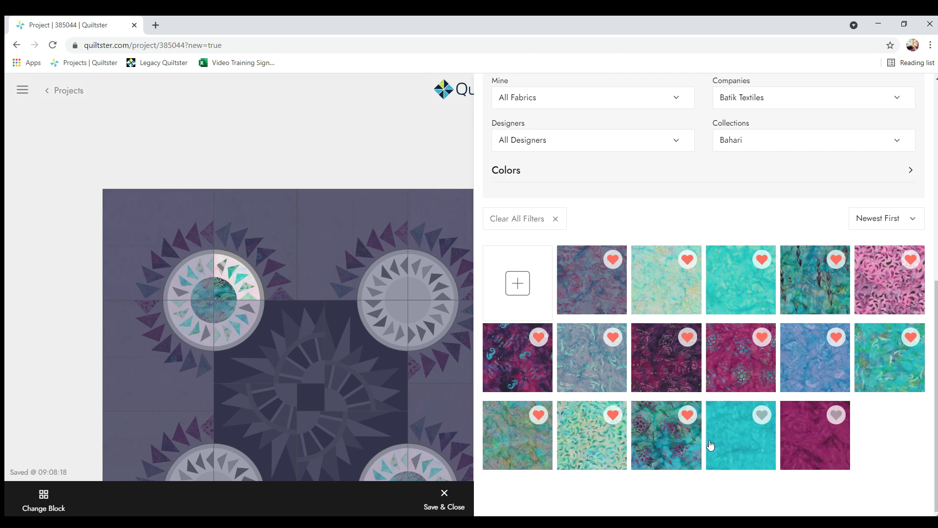
Step: Apply plum and dark purple Bahari batik to the narrow outer rings of the teal-centered circles, then save and close the fabric editor
click(253, 279)
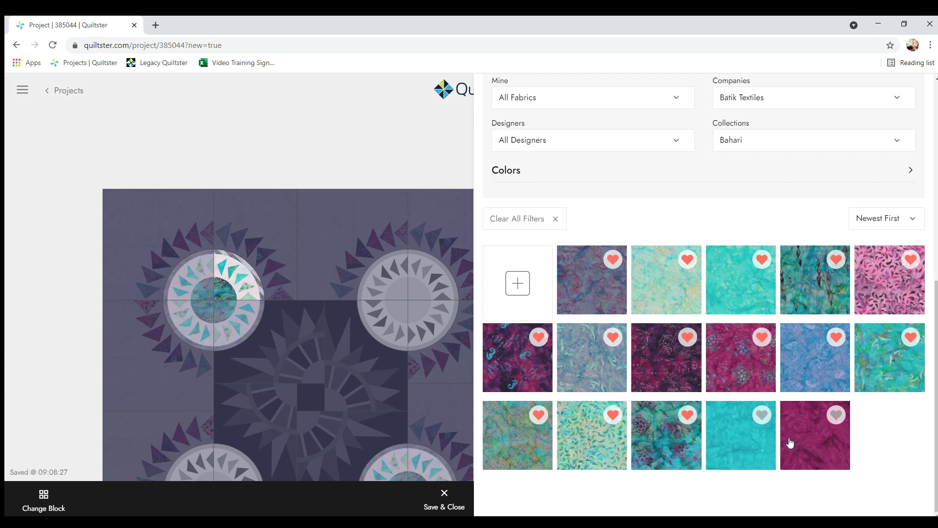
click(176, 338)
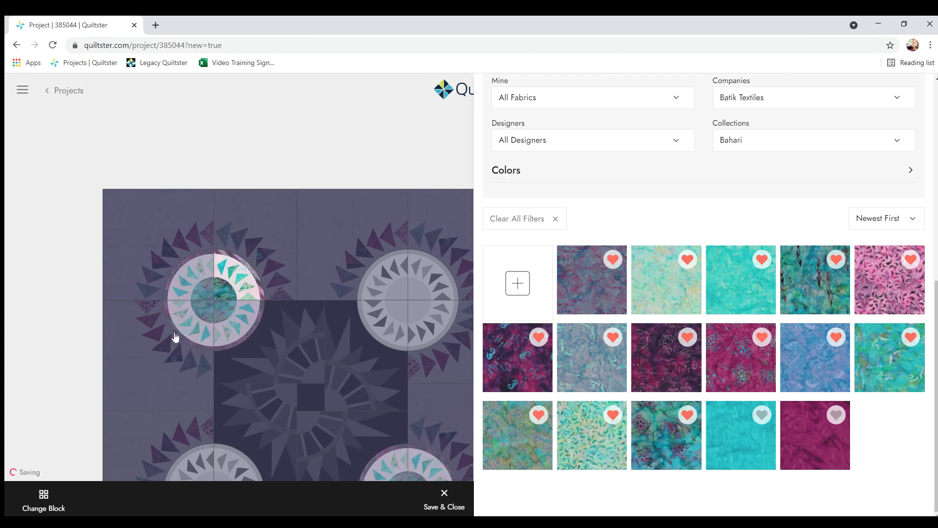
click(457, 509)
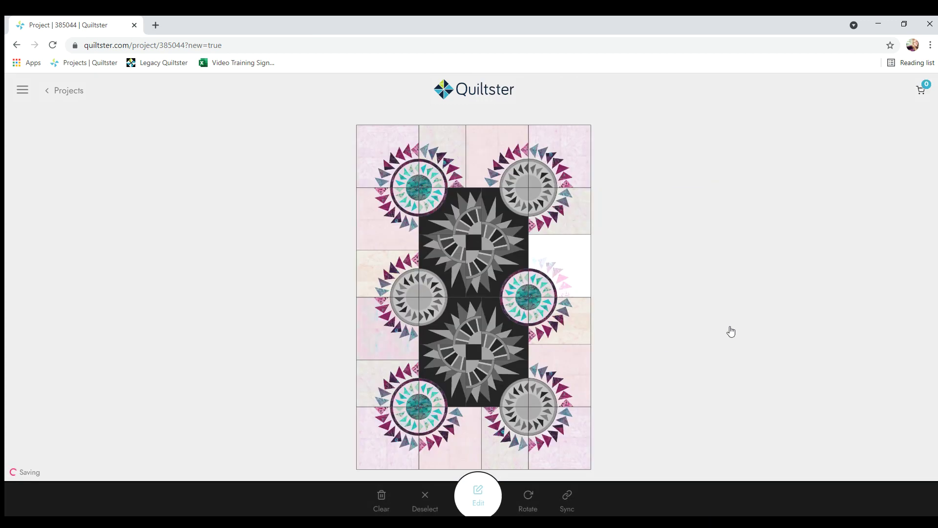
Step: Select every goose melon in the upper-right, middle-left and lower-right circles and open them for fabric editing
click(539, 183)
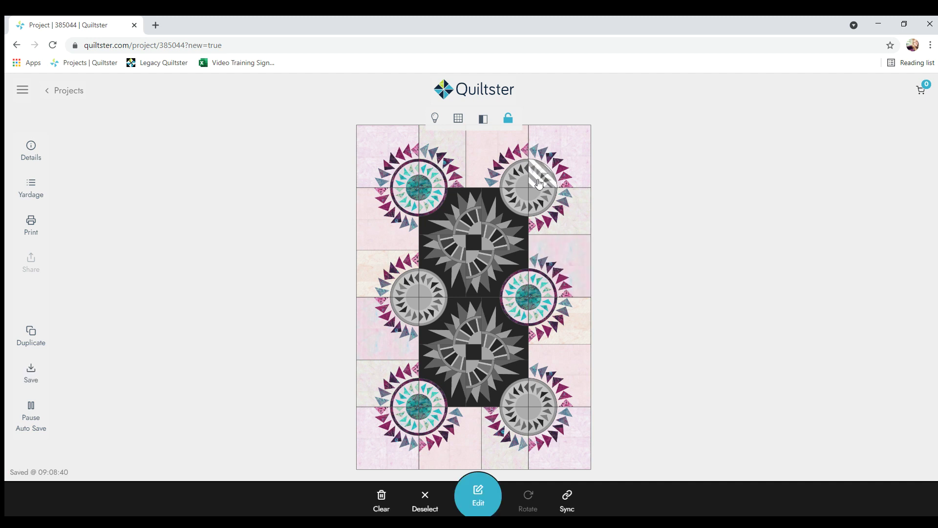
click(509, 169)
click(520, 197)
click(535, 200)
click(431, 284)
click(397, 290)
click(406, 312)
click(429, 310)
click(518, 389)
click(522, 413)
click(541, 413)
click(539, 390)
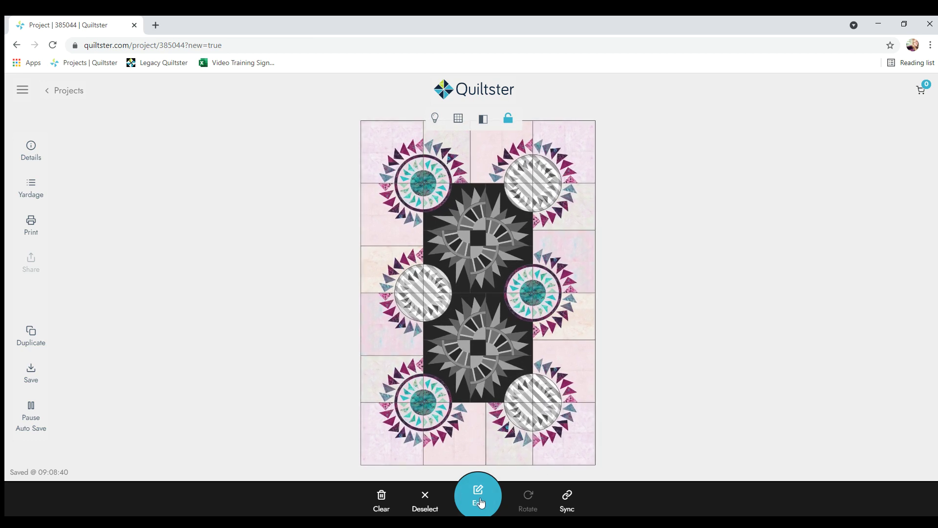
double_click(394, 286)
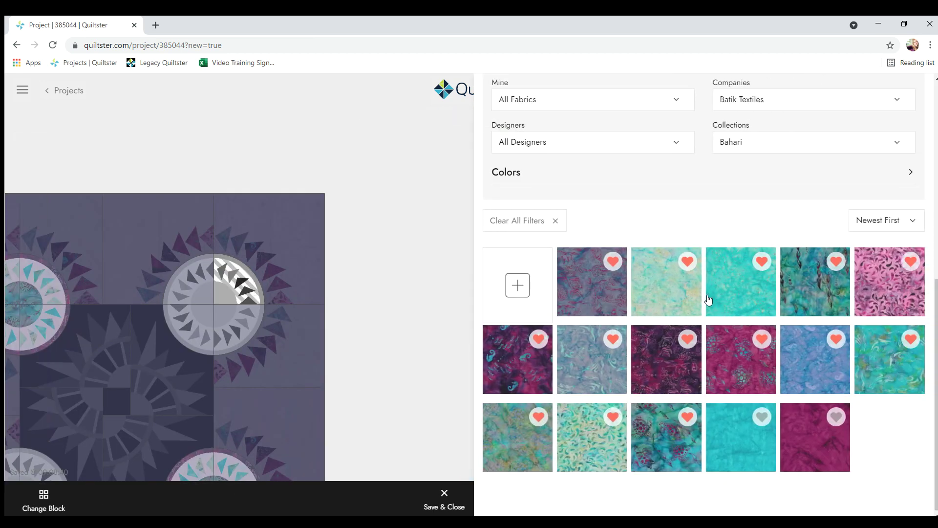
Step: Apply the pale off-white batik already in the quilt to the goose melon background and the purple-and-teal Bahari batik to its center
scroll(702, 294, up, 8)
click(507, 322)
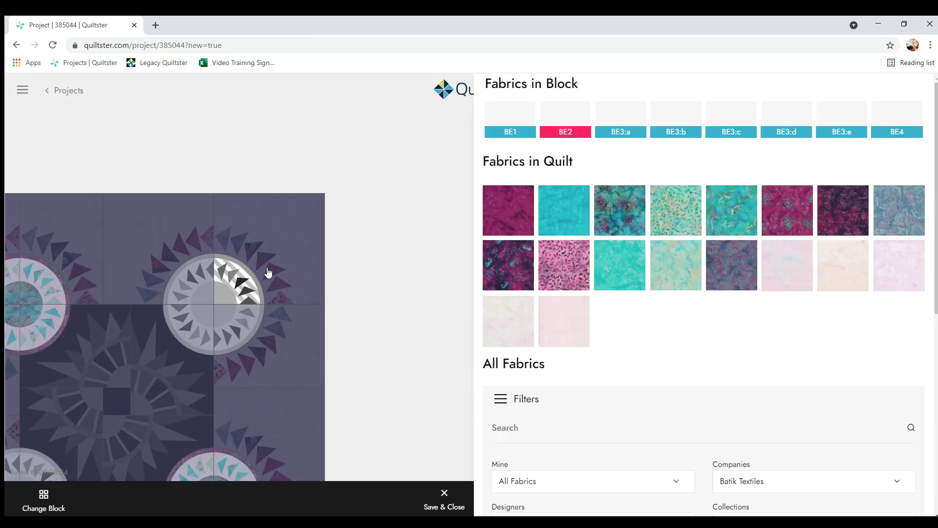
click(223, 294)
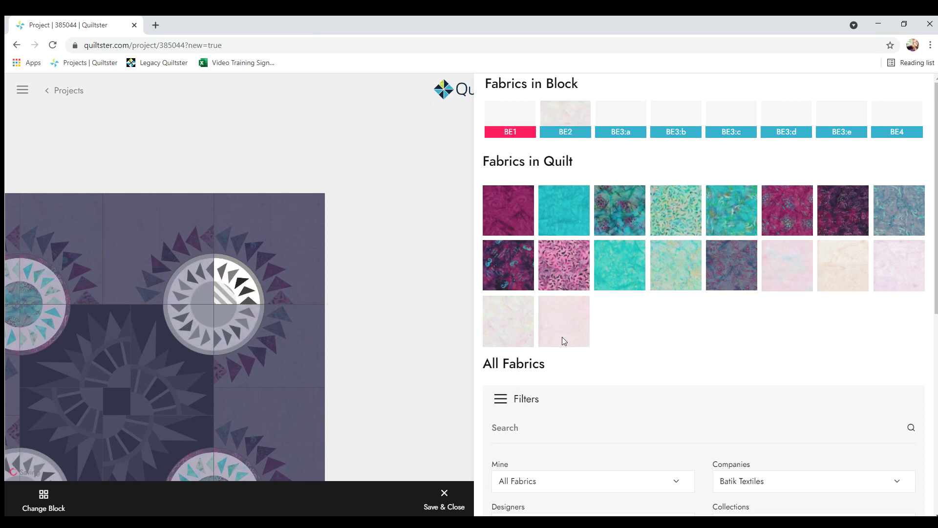
scroll(577, 355, down, 6)
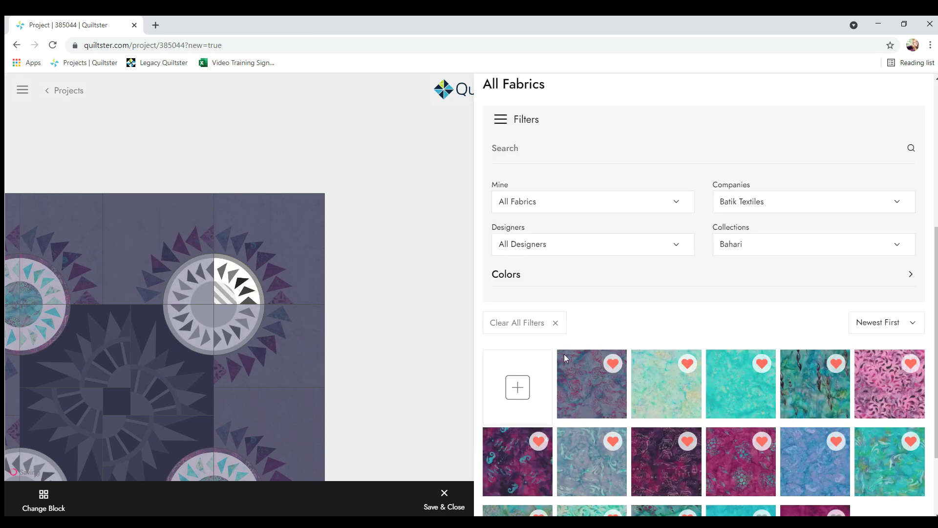
click(511, 469)
Step: Apply plum and dark purple Bahari batik to the narrow outer rings of the purple-centered circles
click(237, 278)
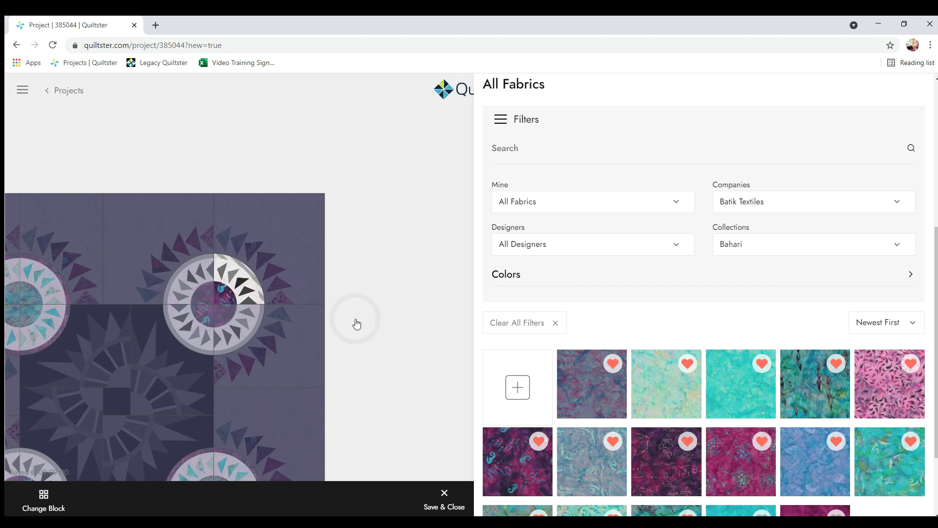
click(250, 304)
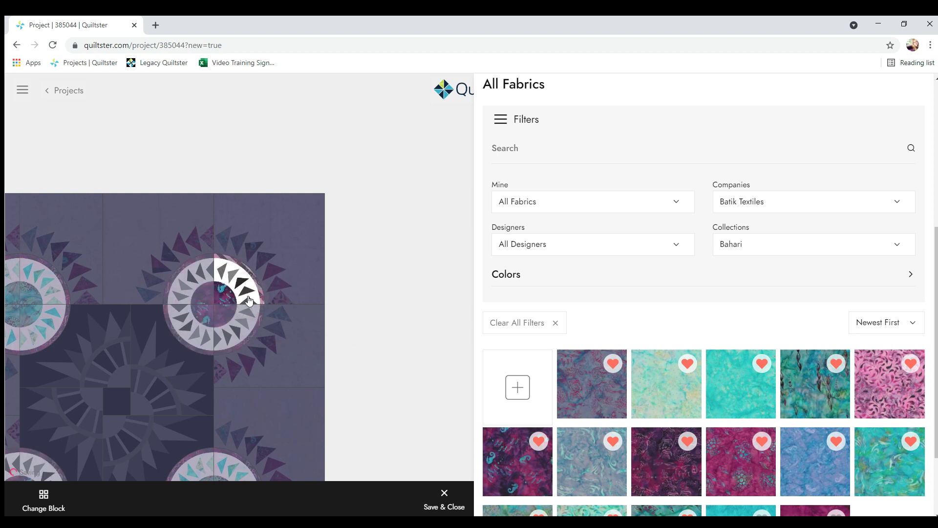
click(323, 314)
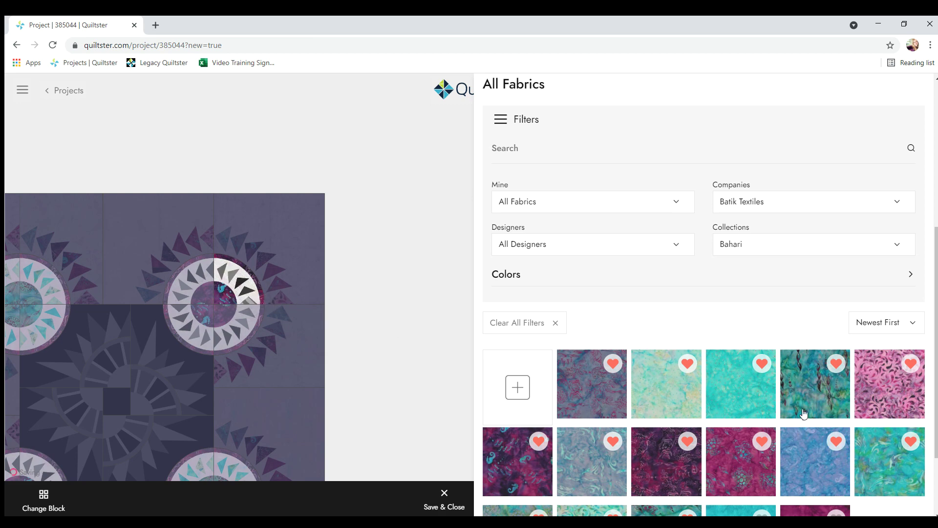
Step: Apply assorted magenta, plum and dark purple Bahari batiks to the goose triangles, then save and close the fabric editor
scroll(802, 412, down, 2)
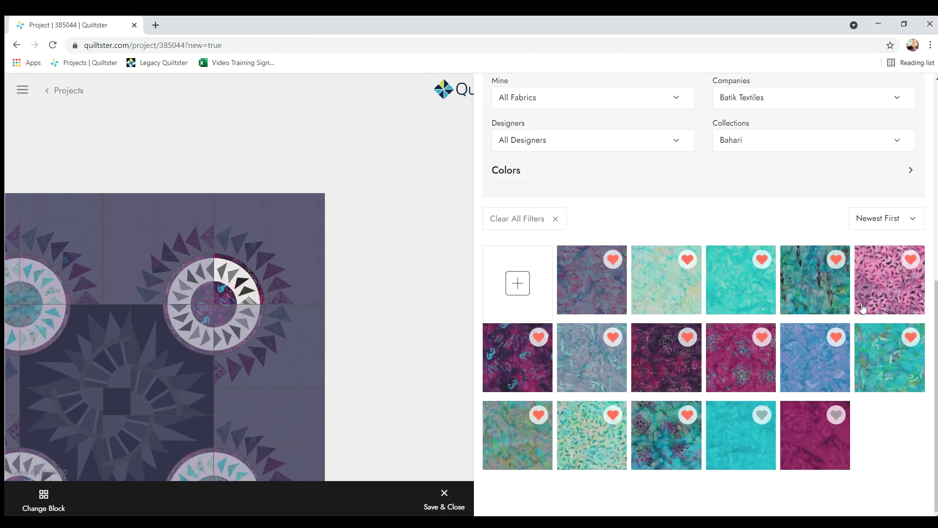
click(247, 293)
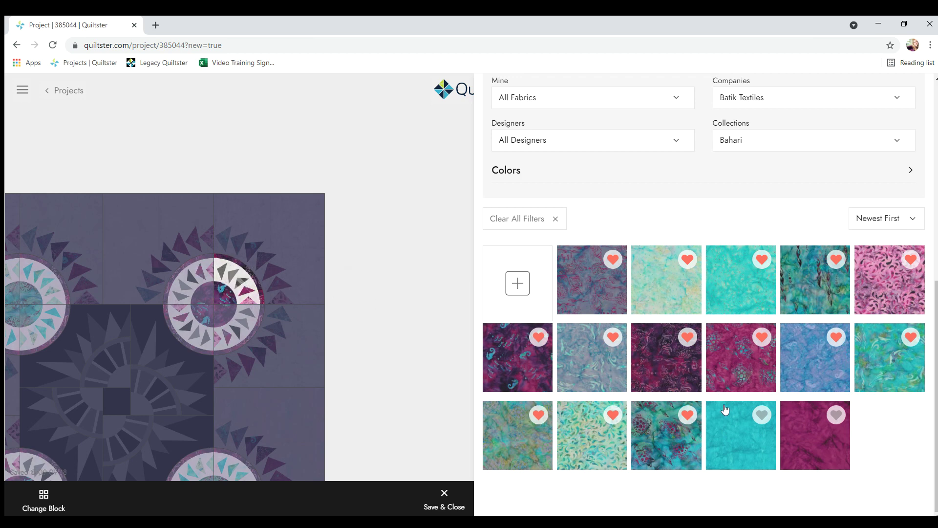
click(229, 272)
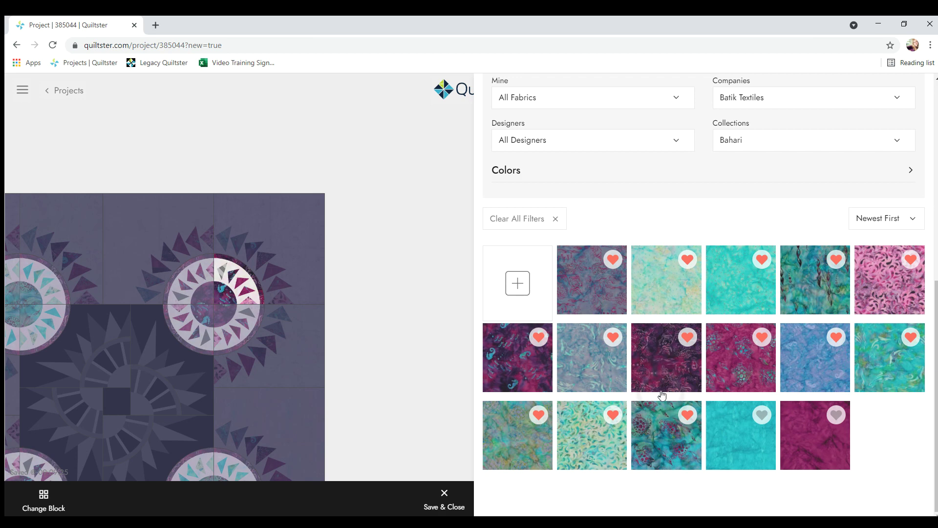
click(221, 264)
click(435, 495)
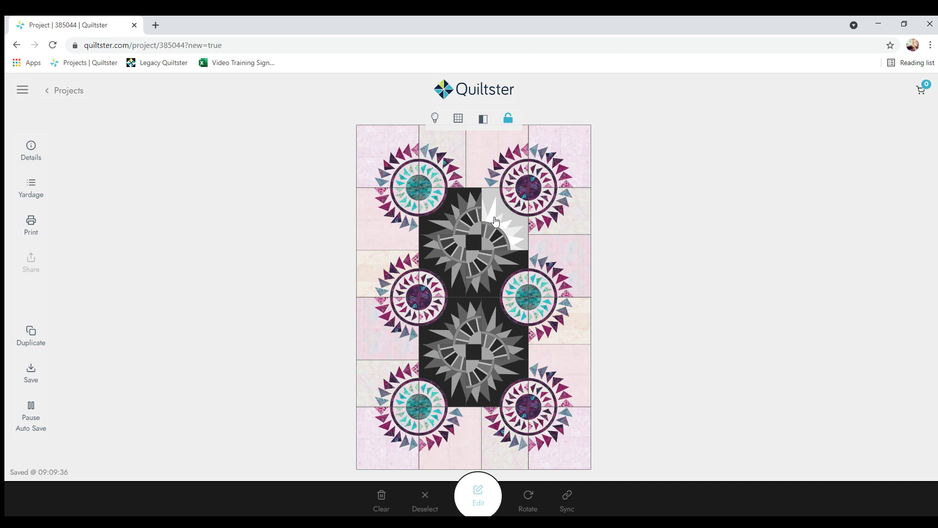
Step: Unlock matching blocks, select the four central star blocks beside the purple-centered circles, and open them for fabric editing
click(505, 116)
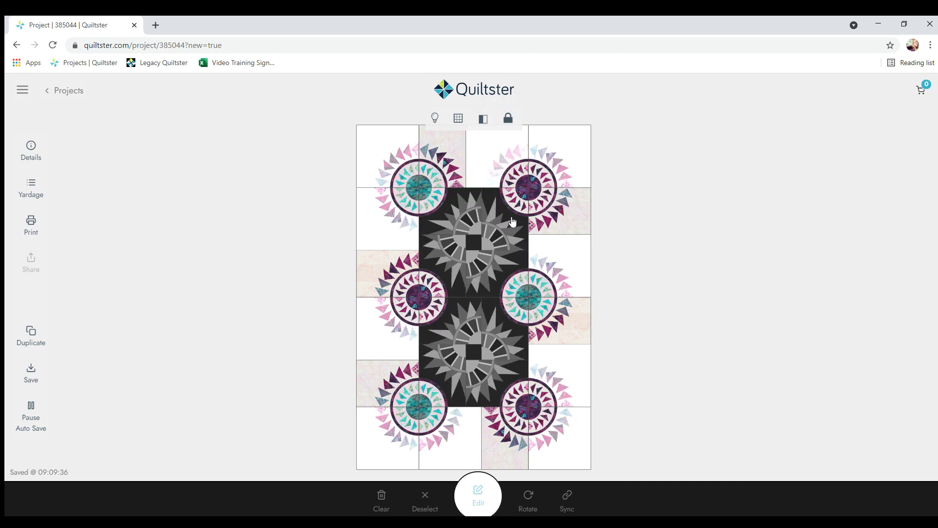
click(526, 261)
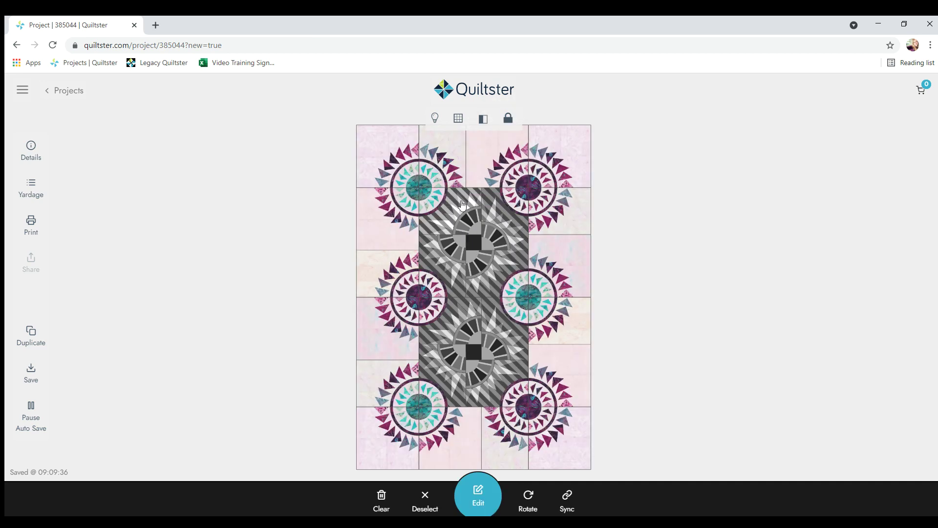
click(509, 119)
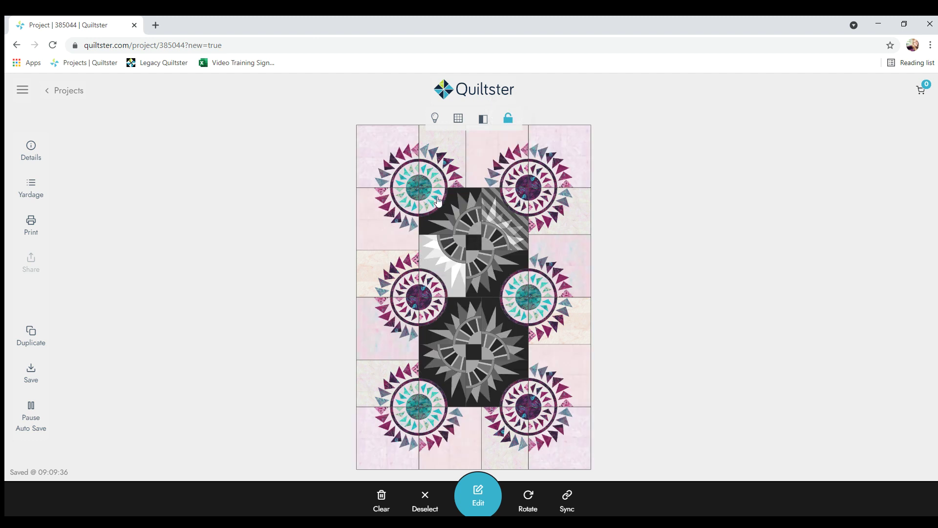
click(435, 257)
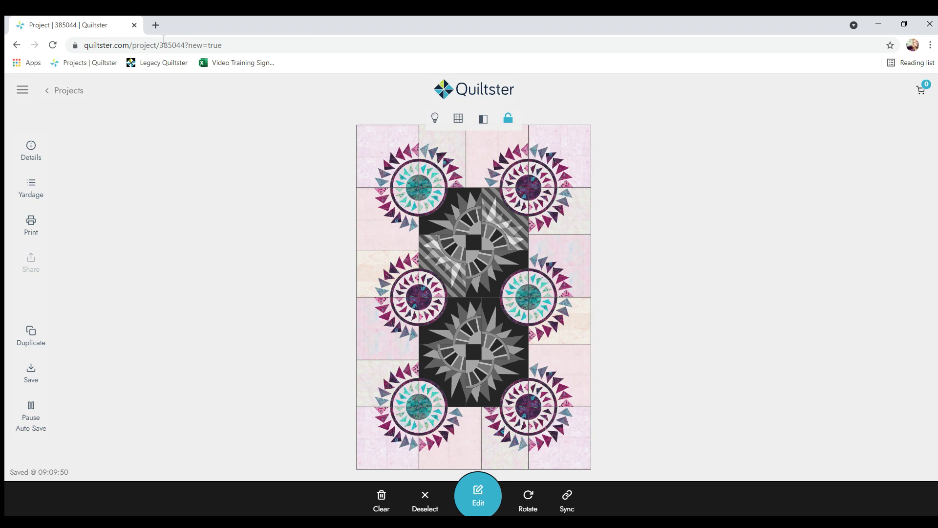
click(445, 315)
click(498, 367)
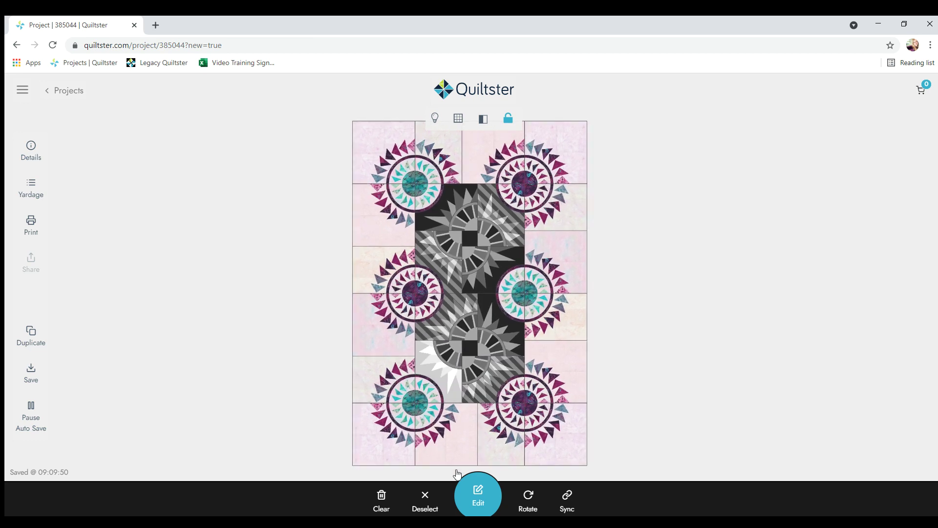
double_click(387, 209)
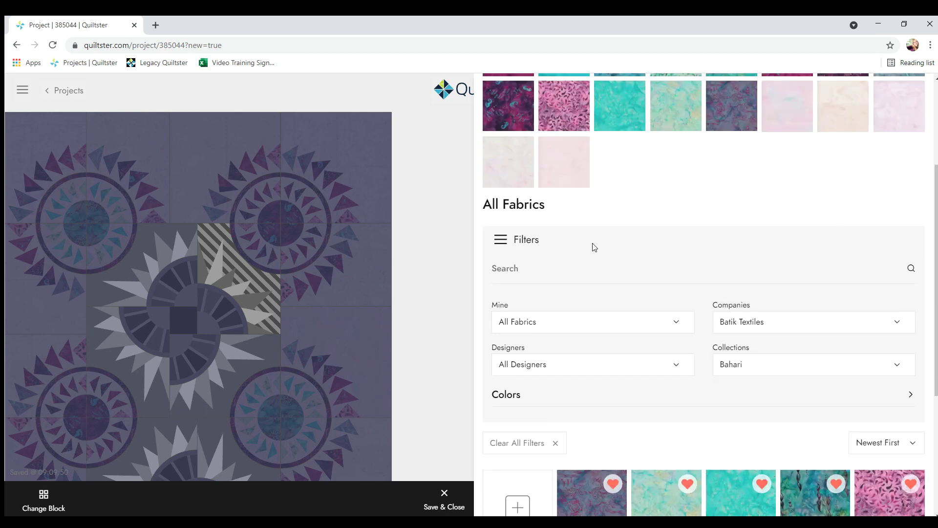
Step: Apply the pale cream batik to the star block background and teal and aqua Bahari batiks to its spikes, then save and close
click(757, 191)
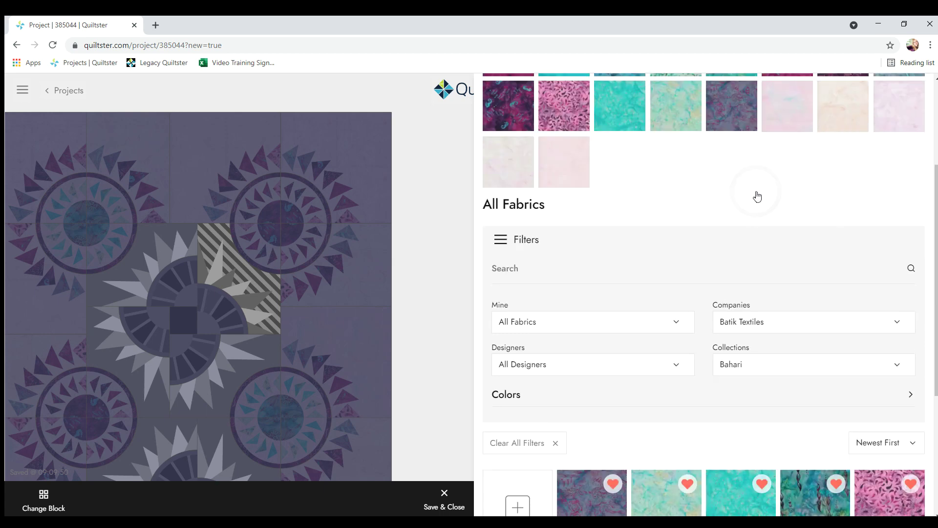
click(201, 279)
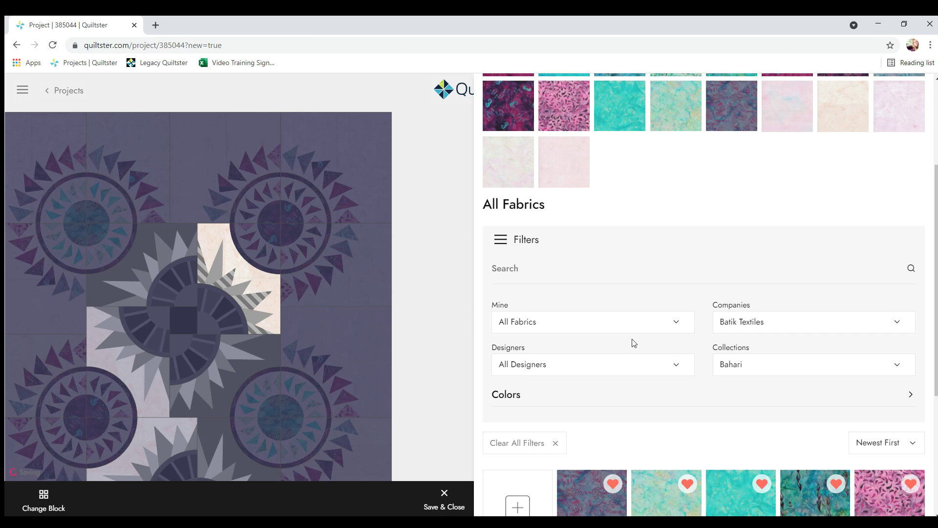
scroll(634, 343, down, 5)
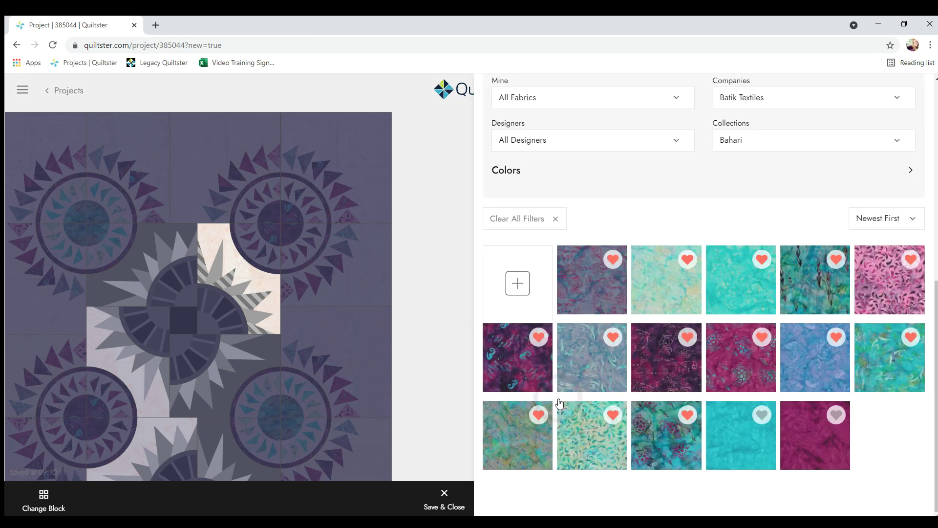
click(213, 272)
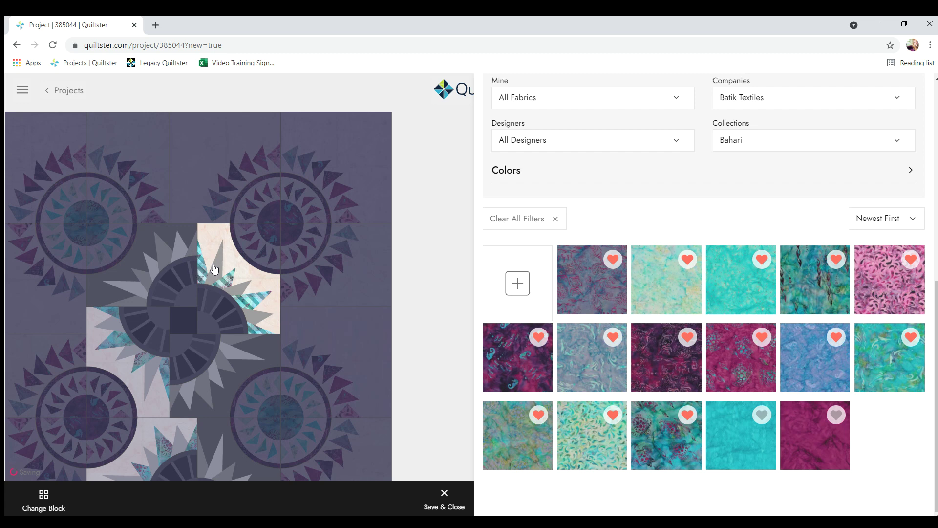
click(213, 268)
click(588, 440)
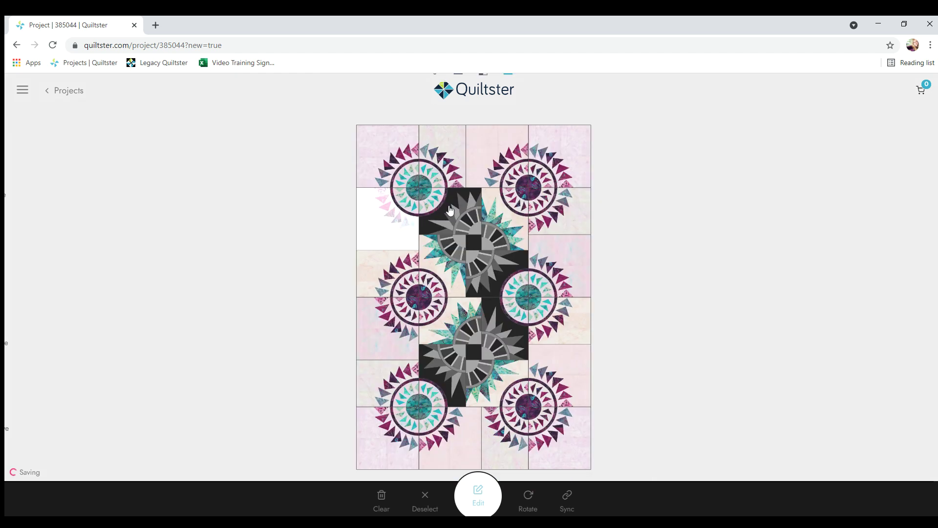
Step: Select the four remaining uncolored star blocks beside the teal-centered circles and open them for fabric editing
click(503, 270)
click(500, 331)
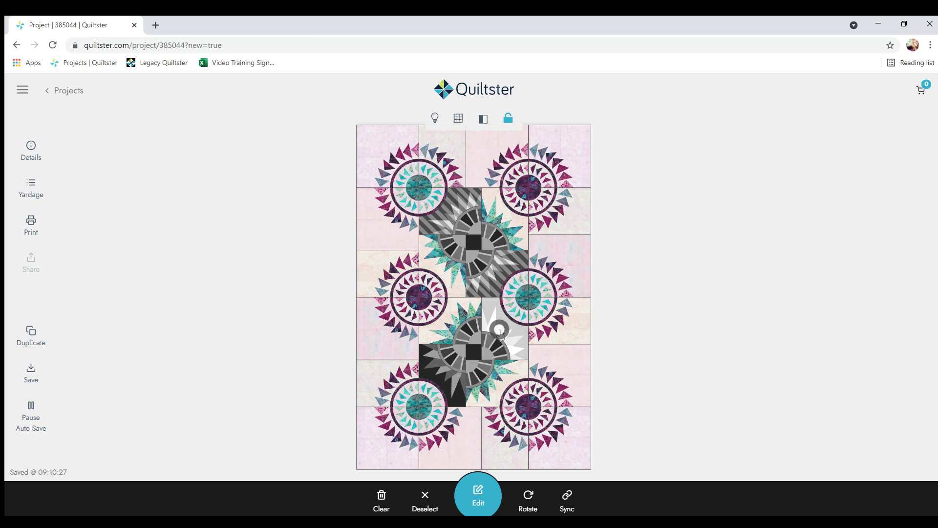
click(444, 381)
click(491, 504)
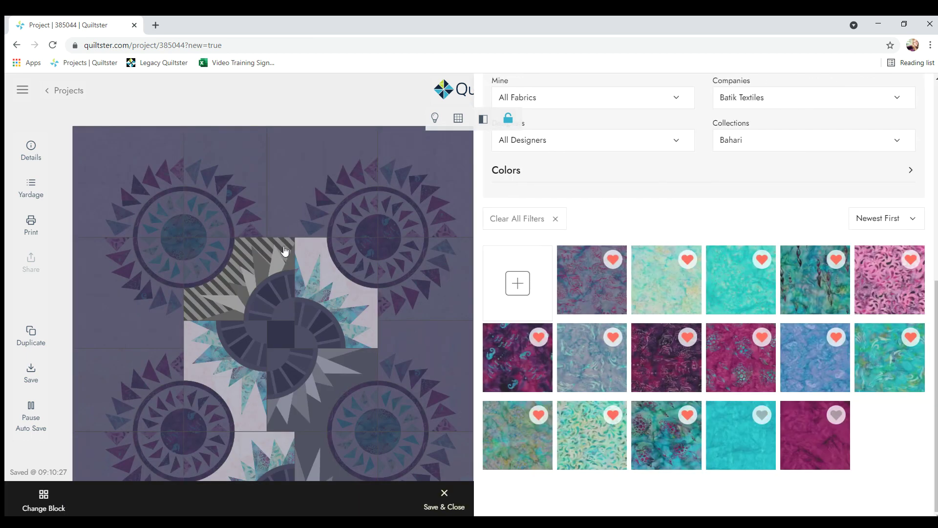
Step: Apply the bright teal and dark teal Bahari batiks to the alternating spikes of the selected star blocks
click(869, 341)
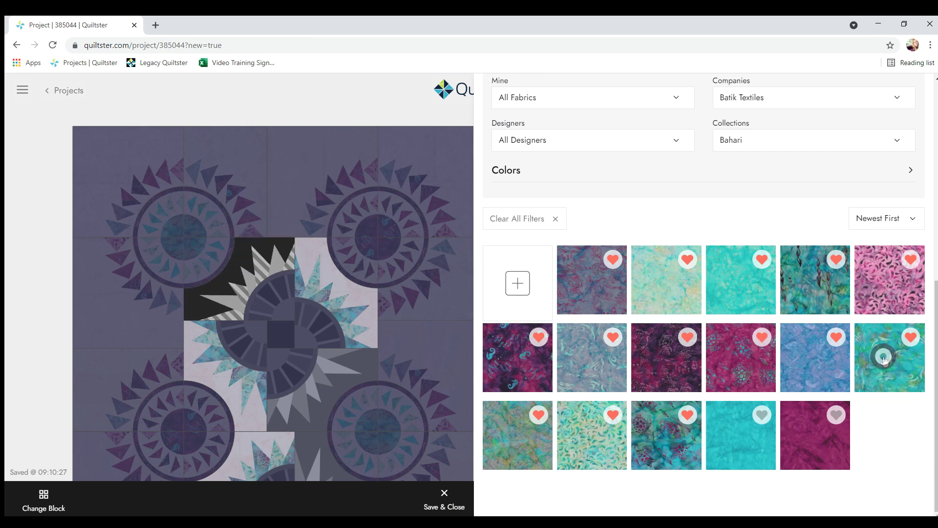
click(279, 262)
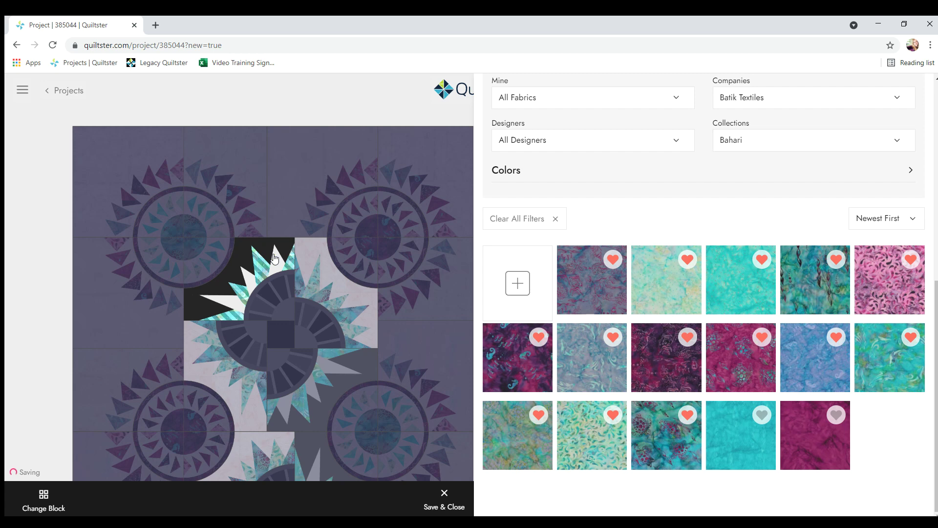
click(800, 273)
Step: Apply the pale ivory batik already used in the quilt to the star block background, then save and close the fabric editor
click(237, 248)
scroll(681, 258, up, 8)
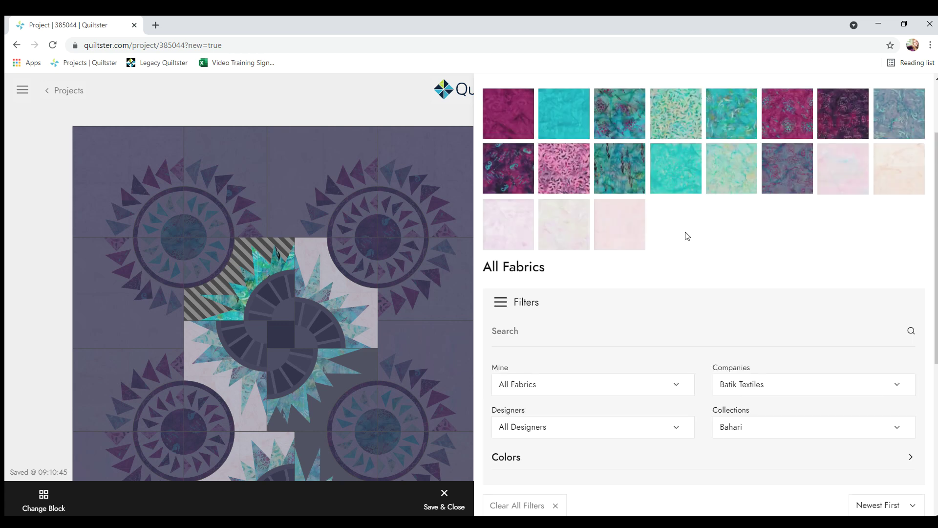
click(563, 332)
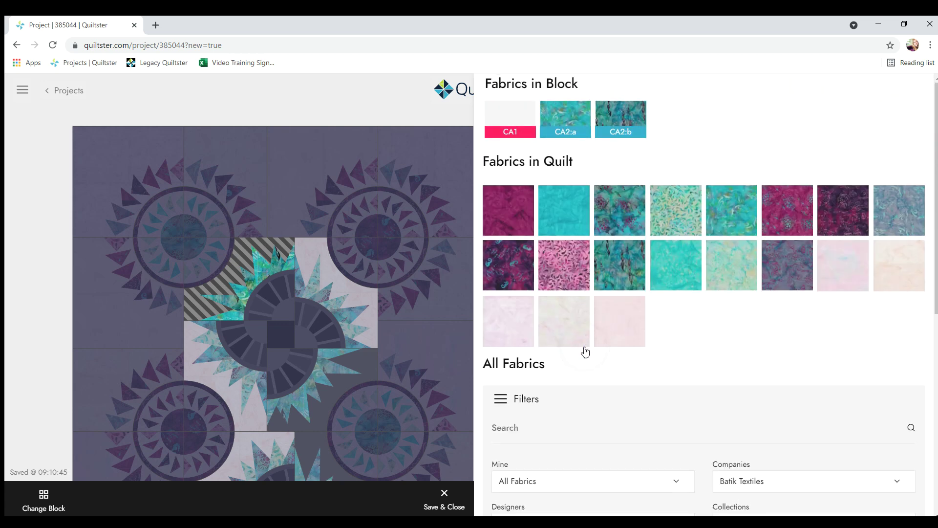
click(262, 310)
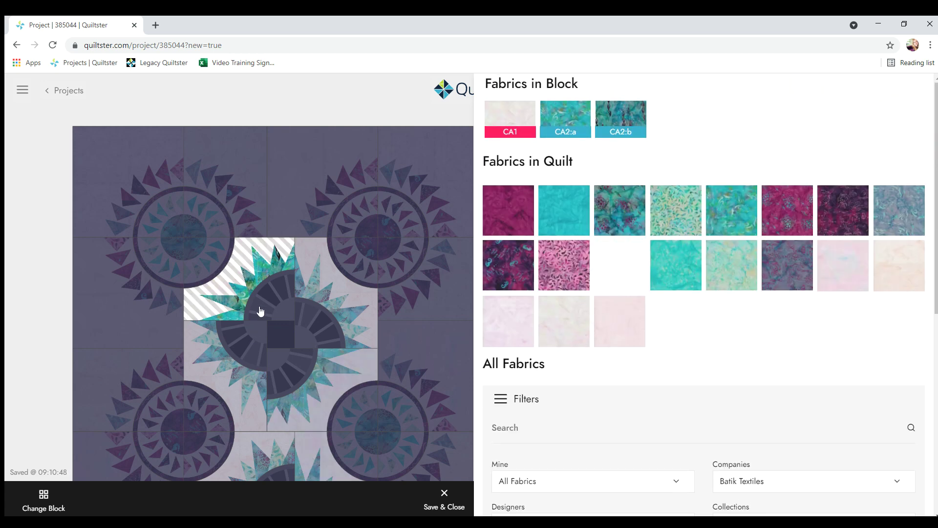
click(445, 498)
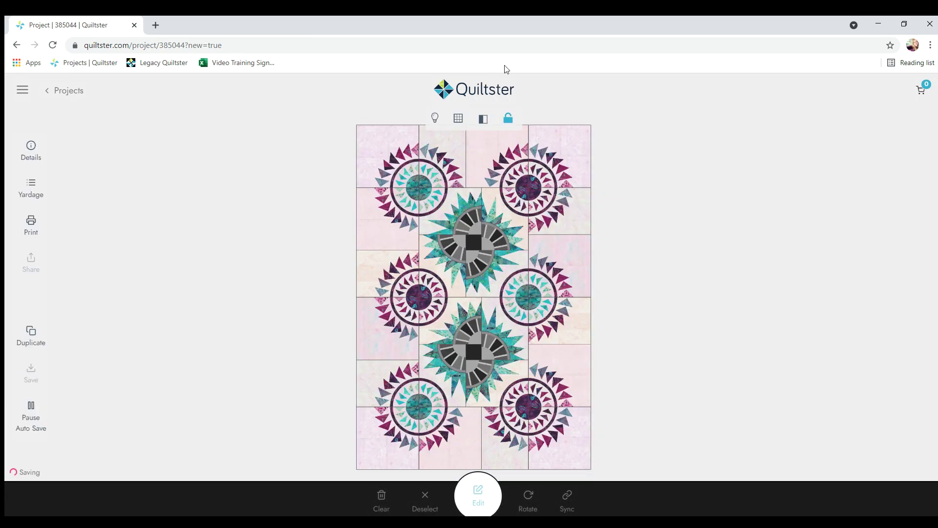
Step: Lock matching blocks together, select all the fan blocks inside both central stars, and open them for fabric editing
click(509, 116)
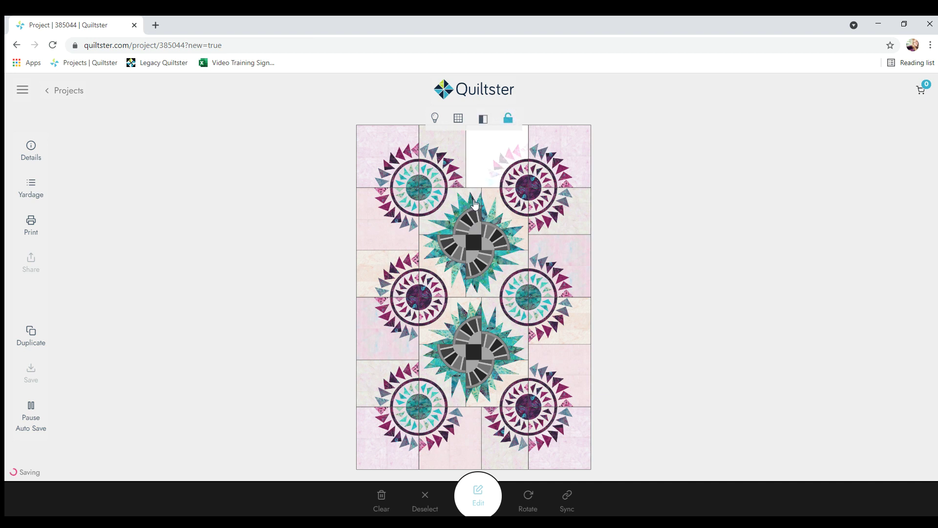
click(465, 224)
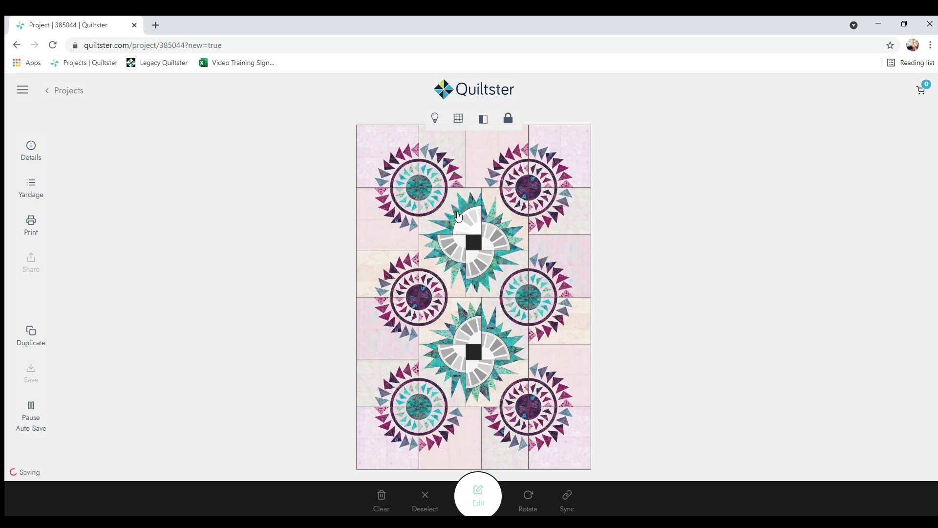
click(479, 256)
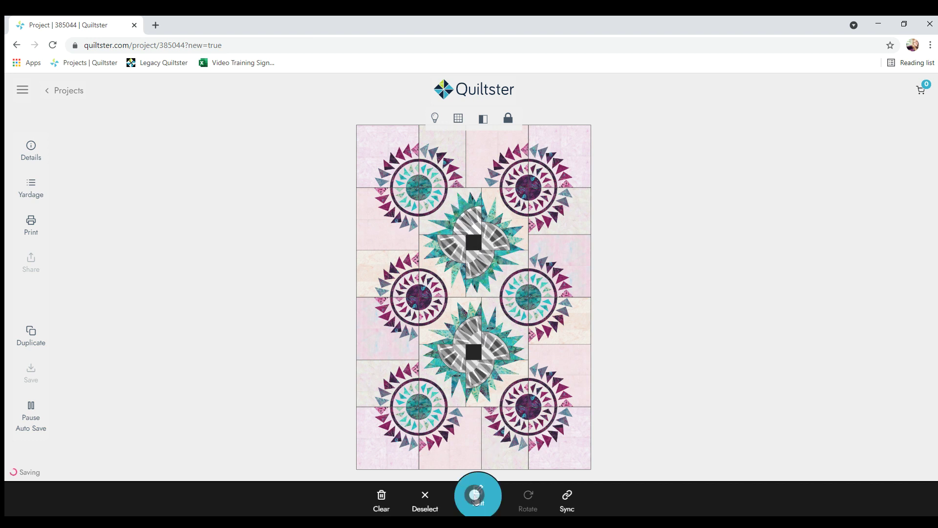
double_click(441, 219)
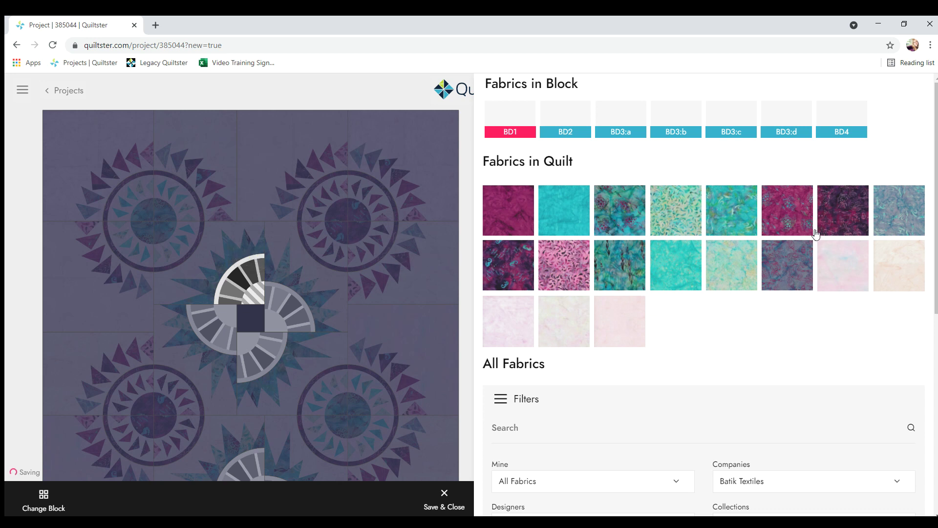
Step: Apply the dark purple Bahari batik to the outer arc and the narrow spokes of the fan blocks
click(254, 270)
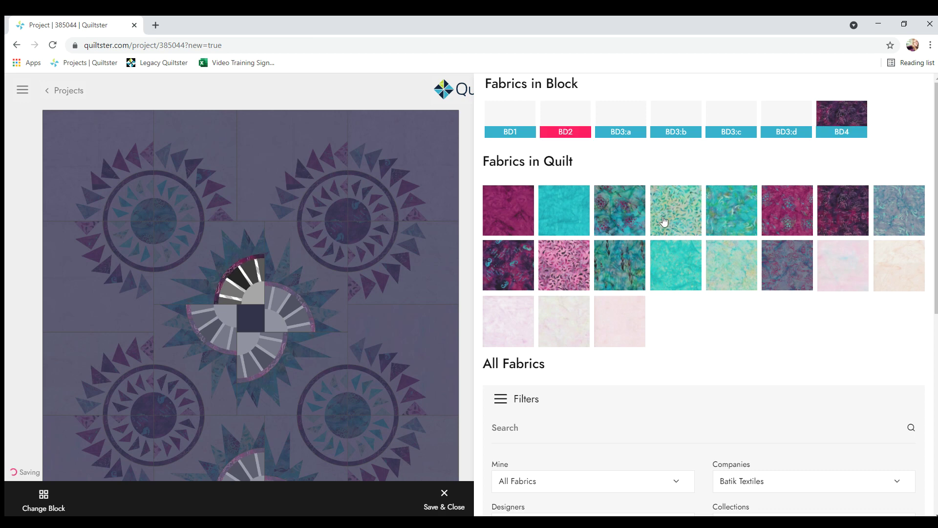
click(247, 296)
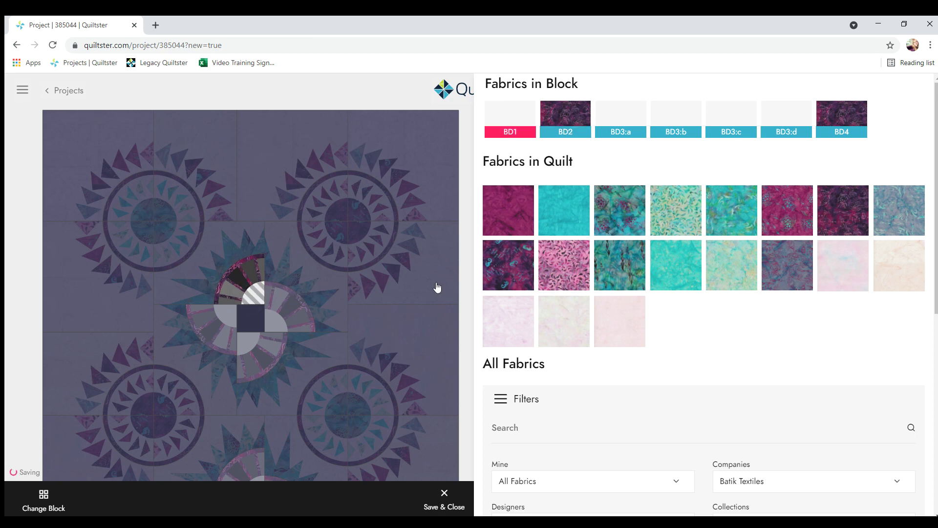
Step: Try the magenta Bahari batik on the inner quarter circle of the fan blocks
click(785, 224)
click(255, 295)
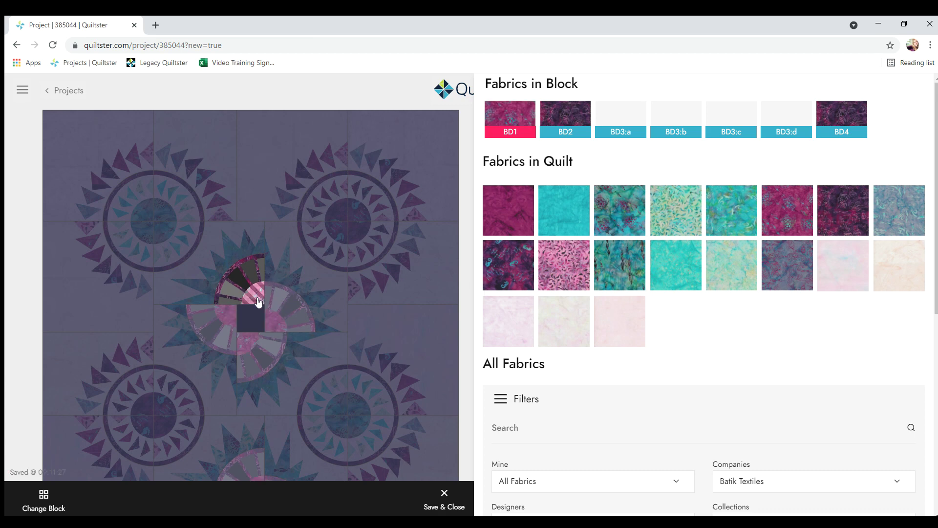
click(224, 302)
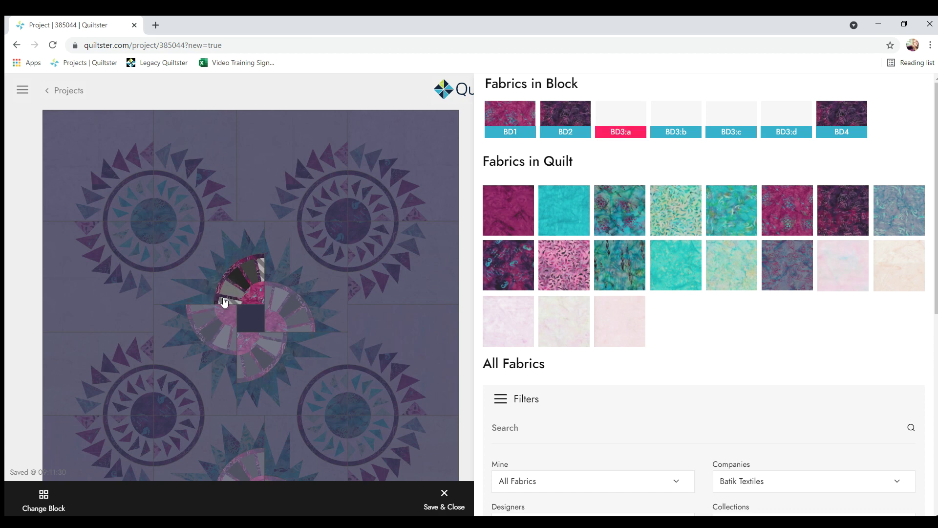
Step: Apply the teal floral Bahari batik to the fan's inner quarter circle and the pink Bahari batik to its alternating wedges
click(255, 293)
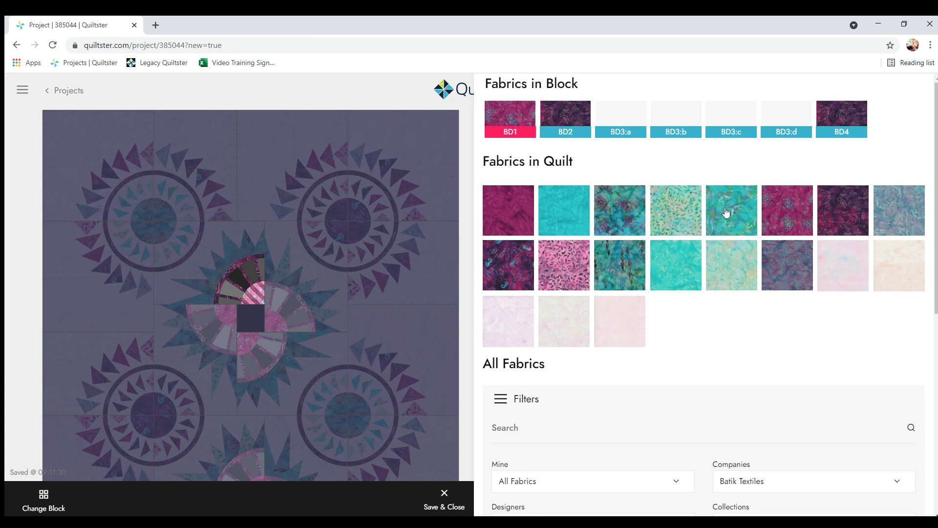
click(269, 299)
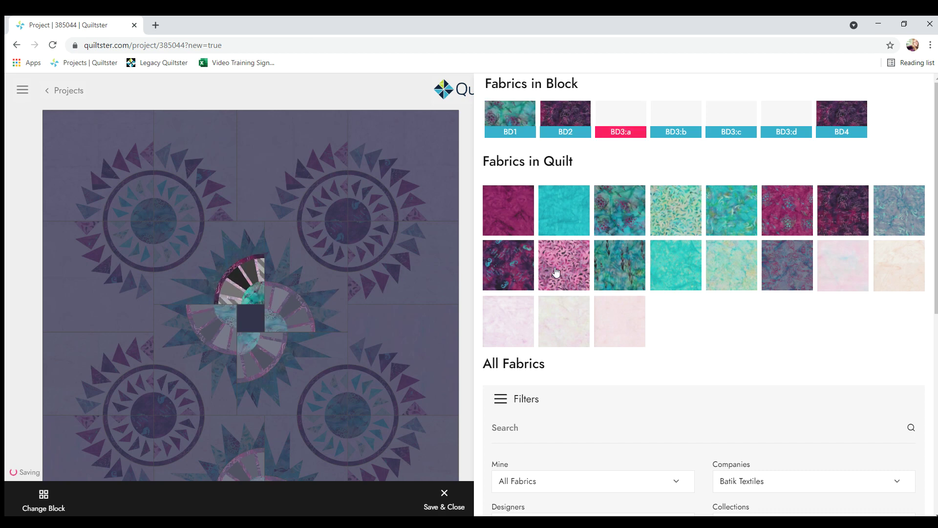
click(235, 273)
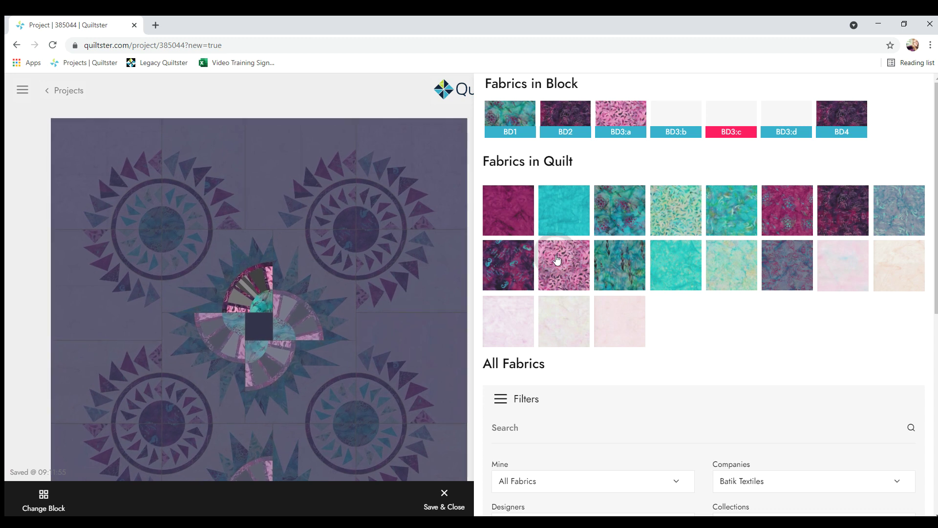
Step: Apply the pale pink batik to the fan's remaining wedges, then save and close the fabric editor
click(237, 298)
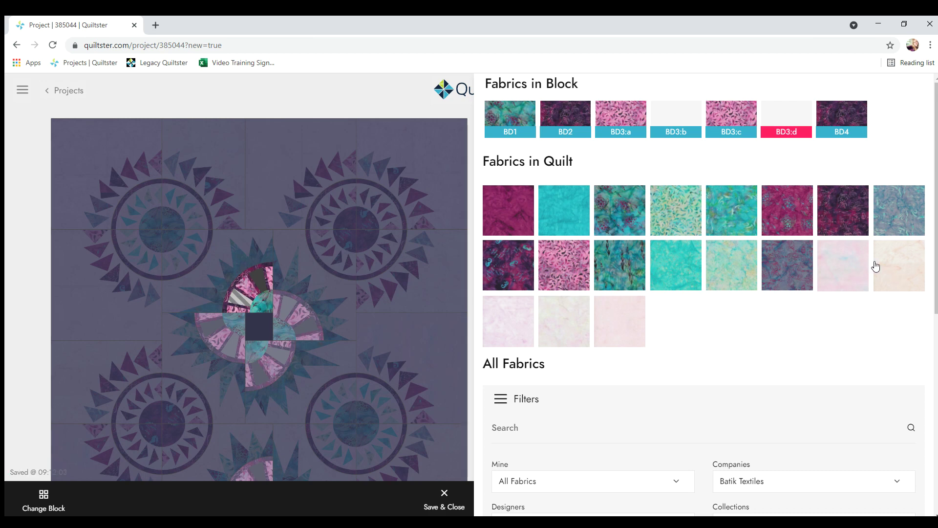
click(833, 262)
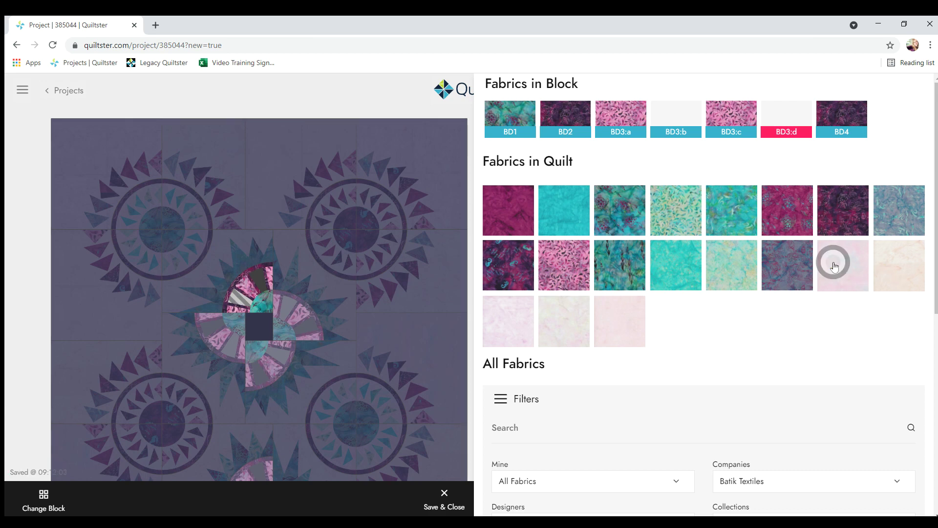
click(253, 279)
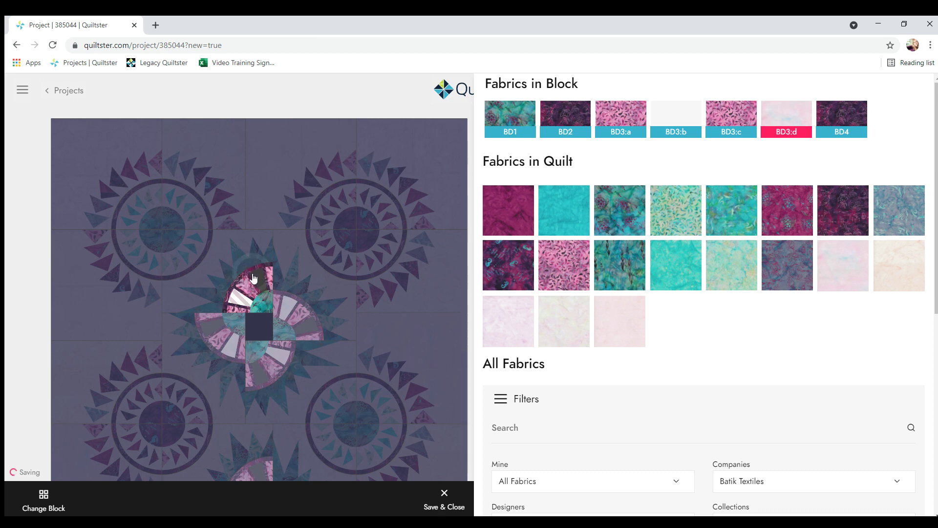
click(257, 261)
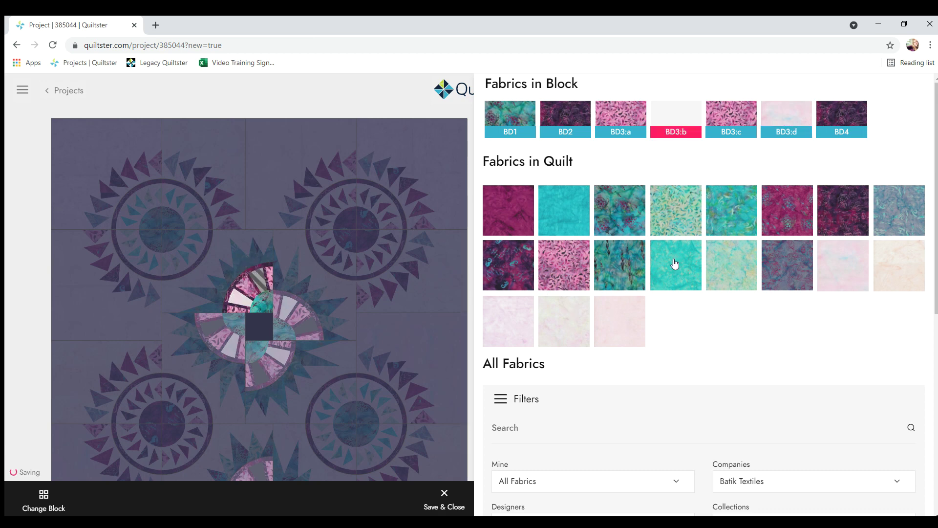
click(845, 269)
click(440, 497)
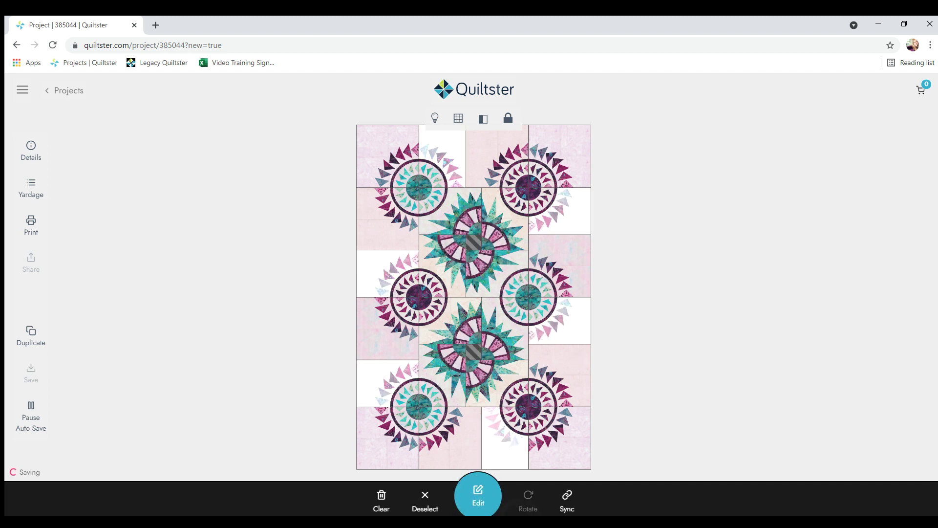
Step: Apply the pale pink batik to the center squares of both stars, then save and close
click(454, 366)
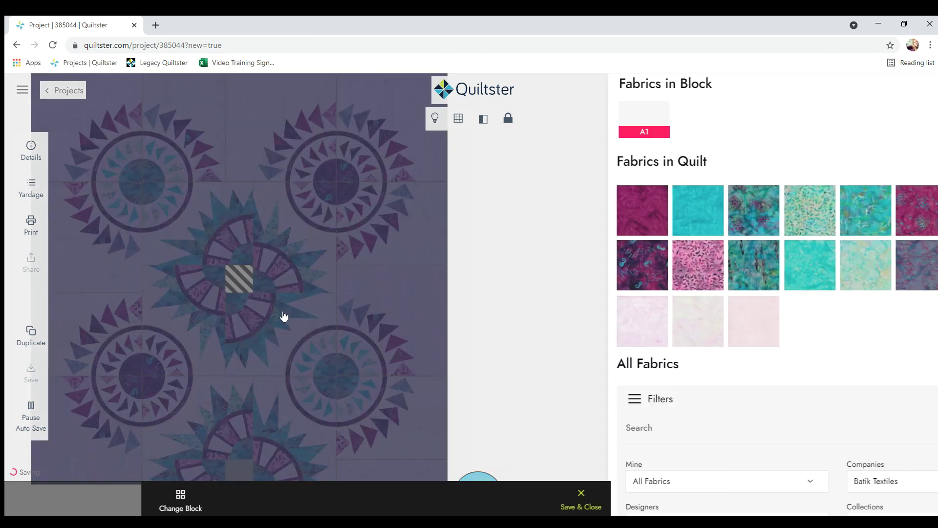
click(839, 265)
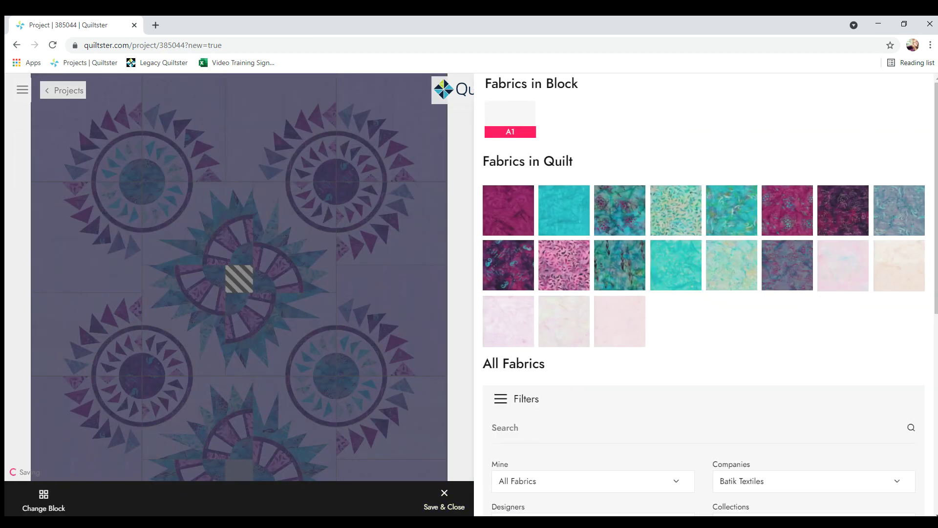
click(446, 493)
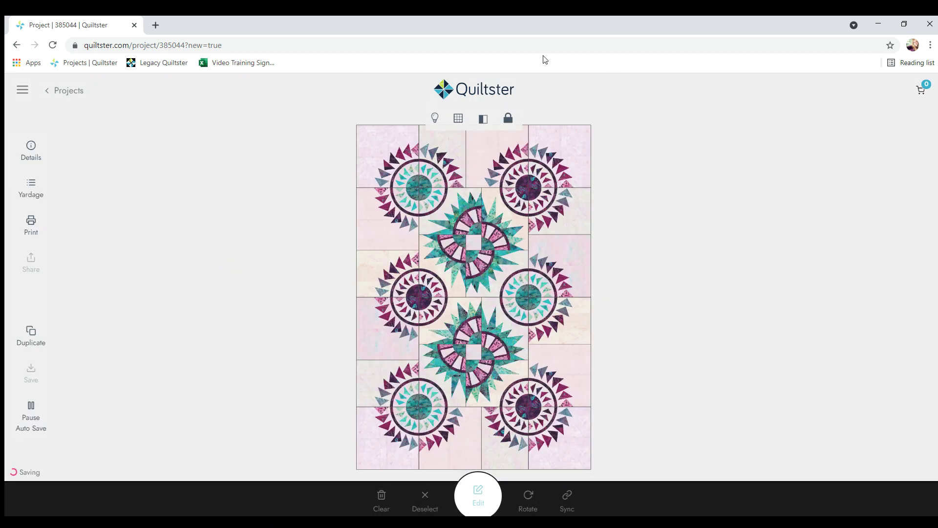
Step: Hide the block outlines and darken the backdrop around the quilt
click(458, 117)
click(436, 112)
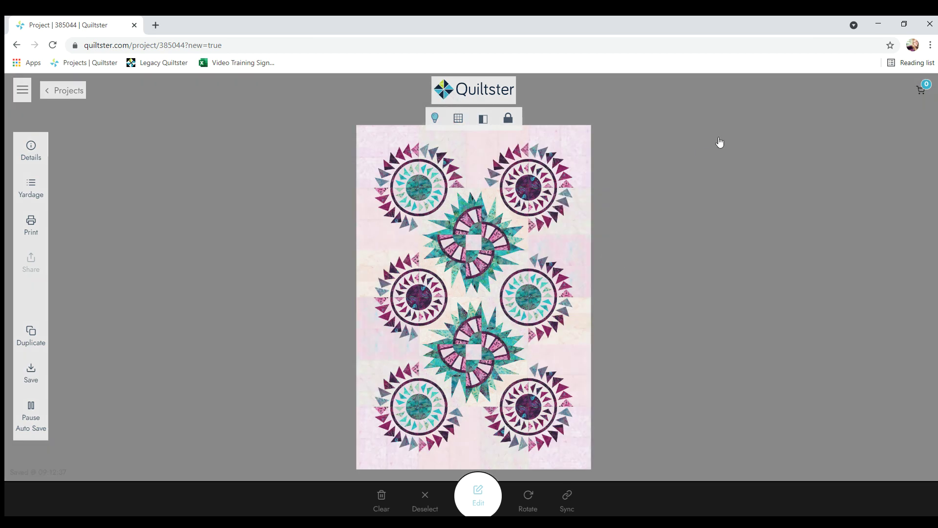
Step: Unlock matching blocks, select the four star blocks beside the purple-centered circles, and open them for fabric editing
click(517, 214)
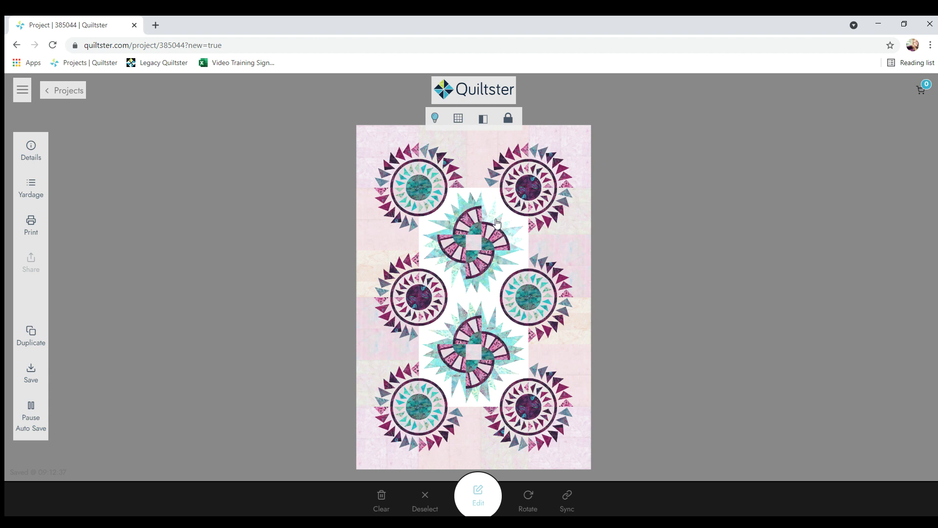
click(507, 117)
click(503, 220)
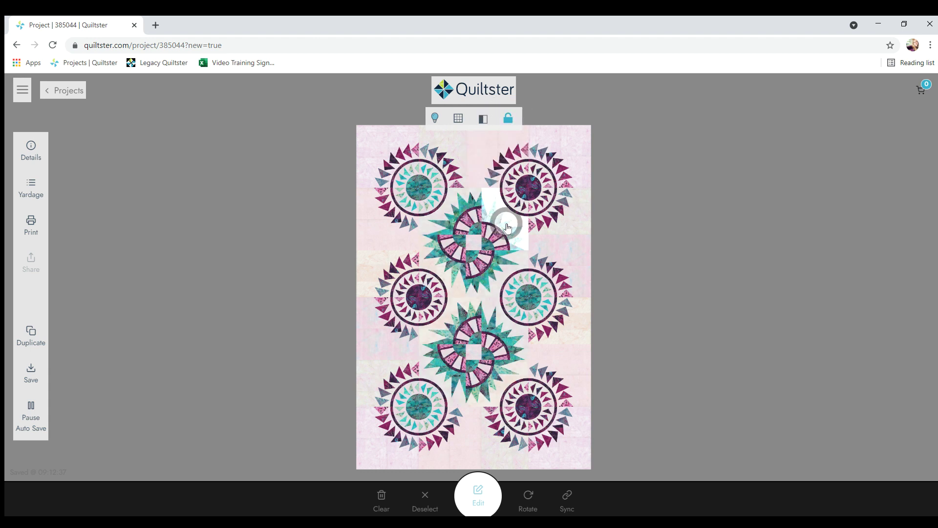
click(499, 376)
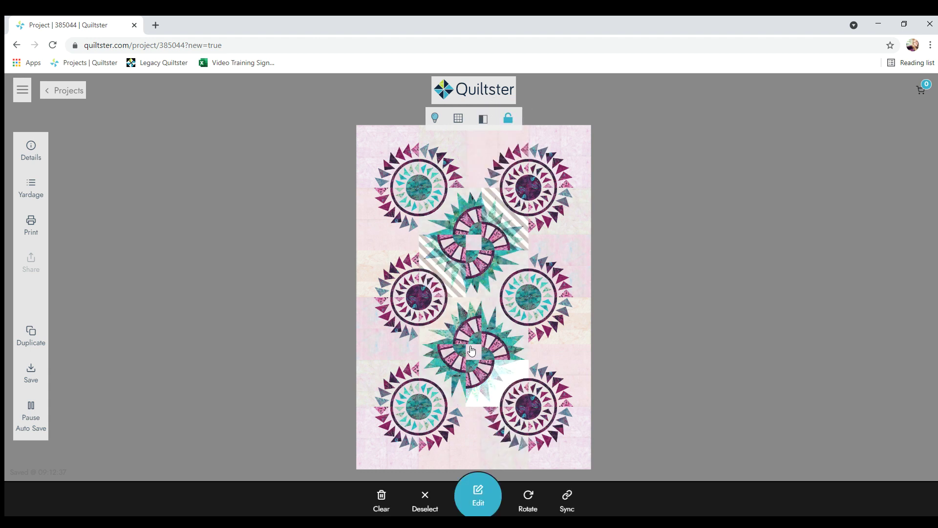
click(512, 447)
click(493, 513)
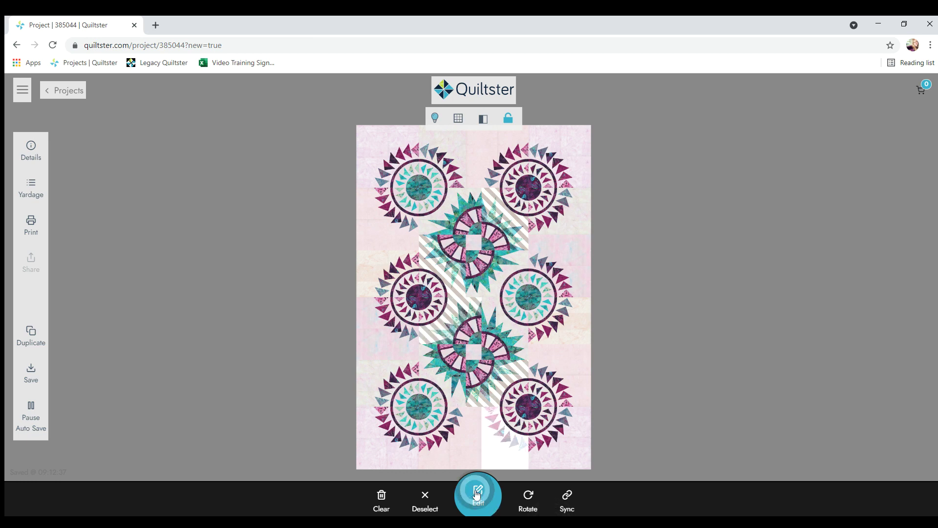
Step: Replace the selected star blocks' background with the pale lavender batik, then save and close
click(458, 313)
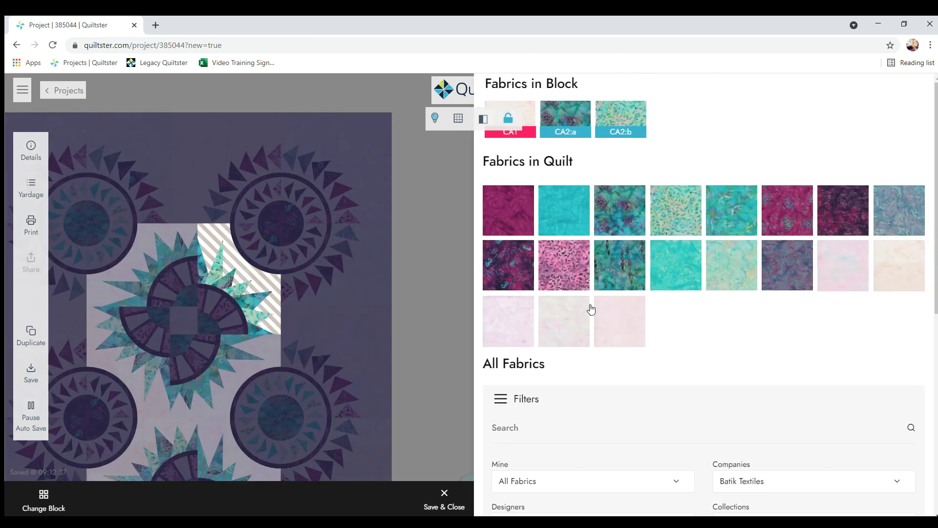
click(484, 311)
click(441, 496)
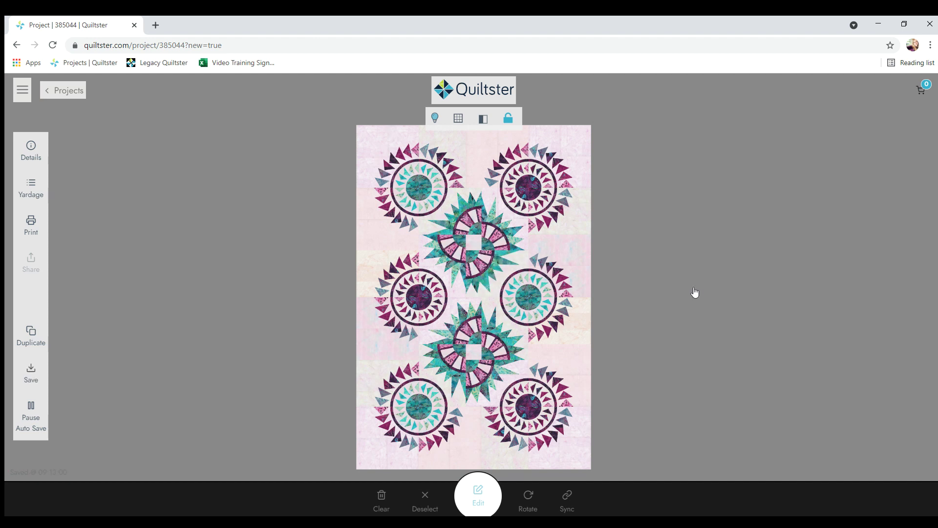
scroll(695, 292, down, 3)
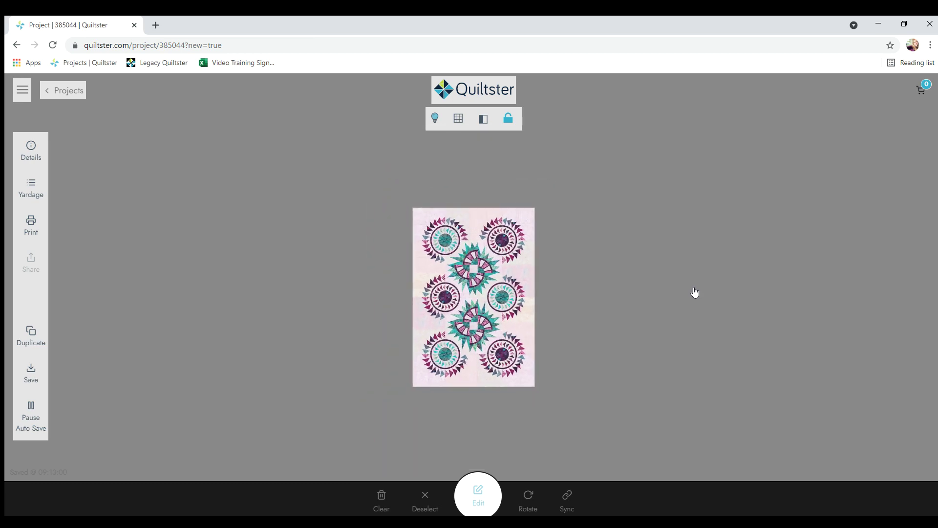
Step: Lock matching blocks so that edits apply to all of them together
scroll(664, 296, up, 3)
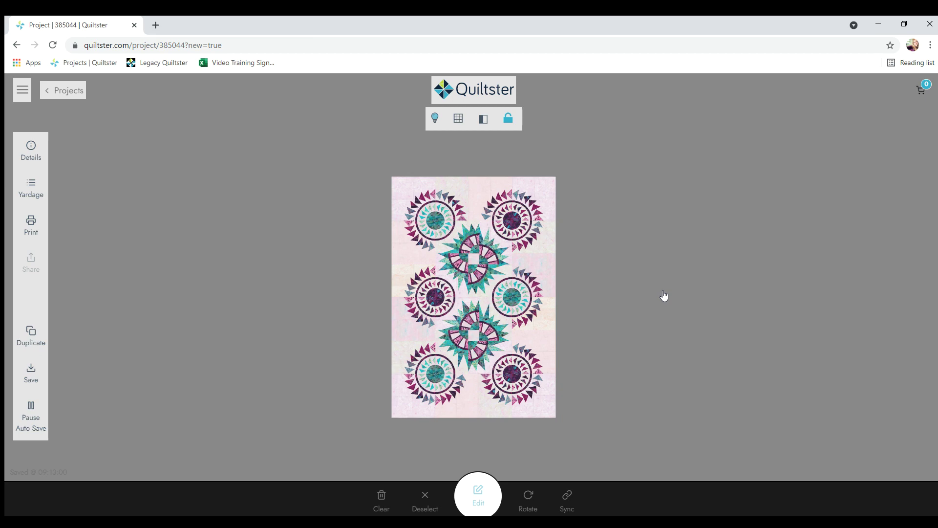
scroll(670, 266, up, 3)
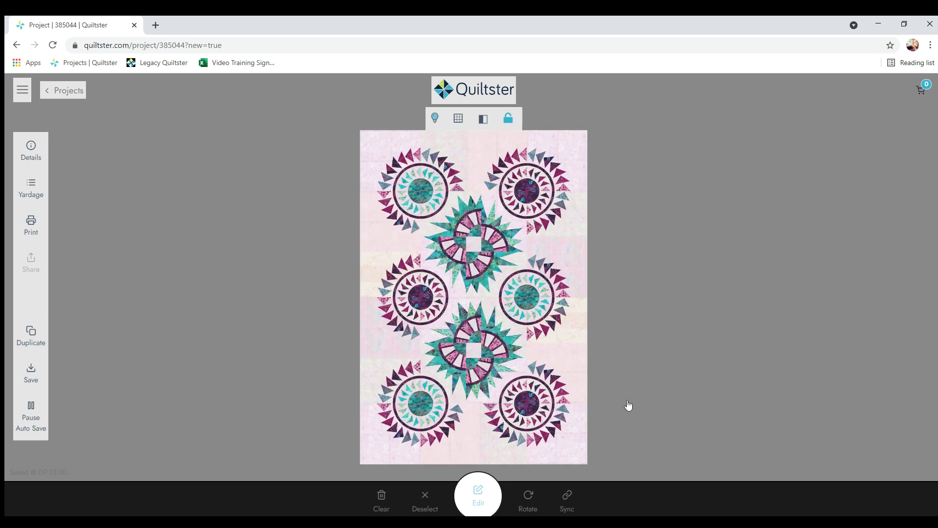
click(507, 117)
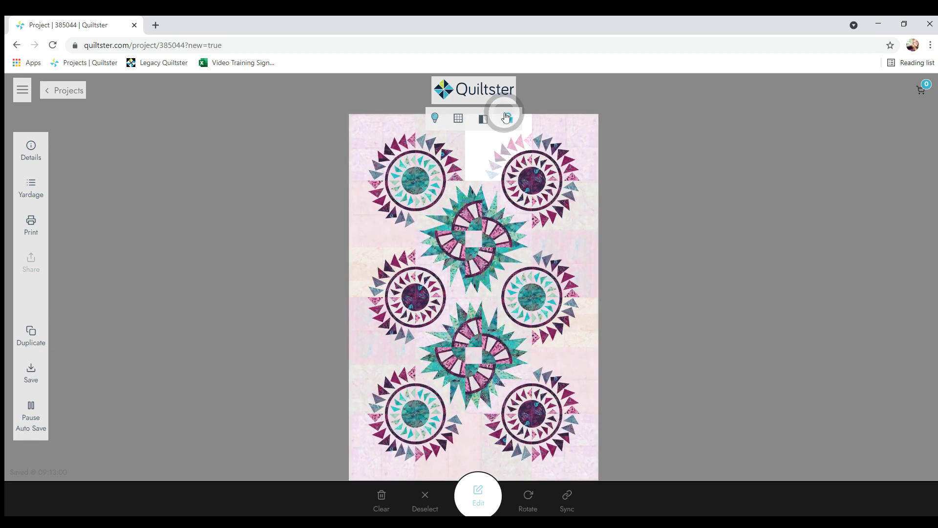
Step: Try rotating all the star-point blocks, rotate them back to their original orientation, and deselect them
click(511, 259)
click(528, 498)
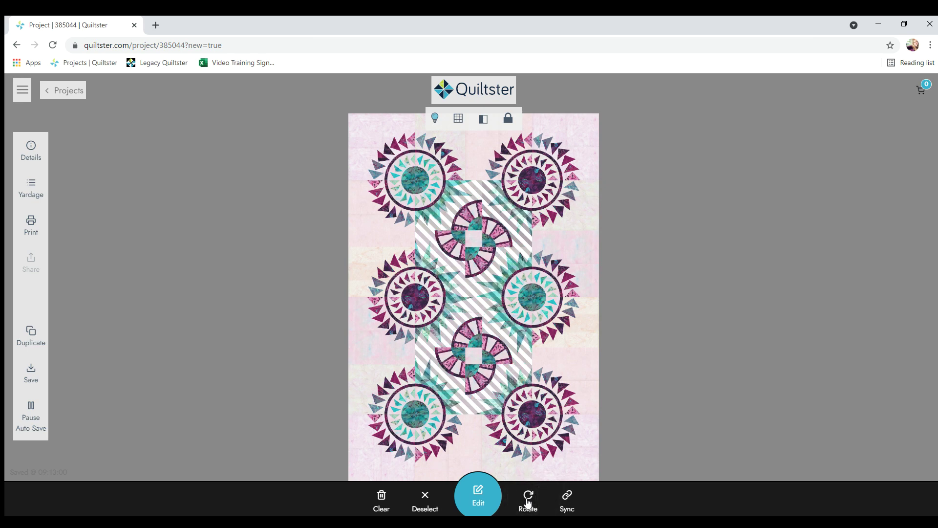
click(528, 499)
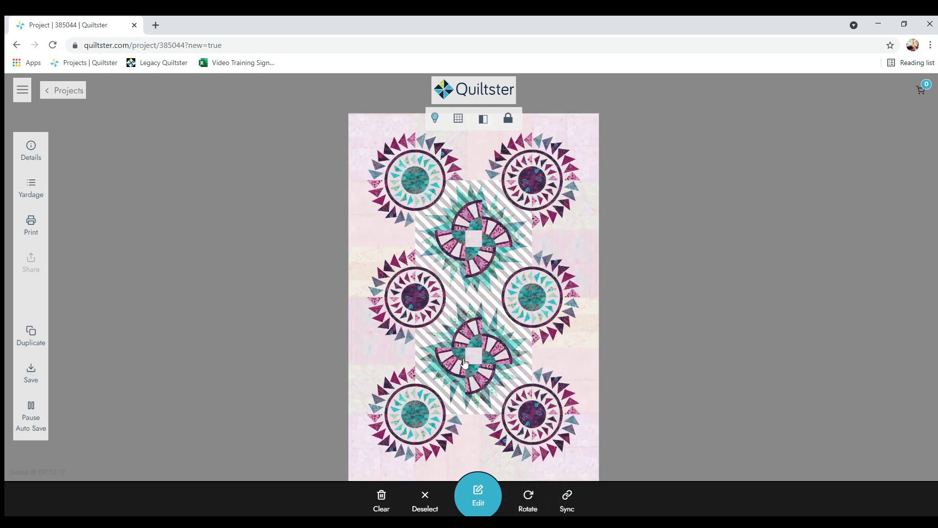
click(708, 233)
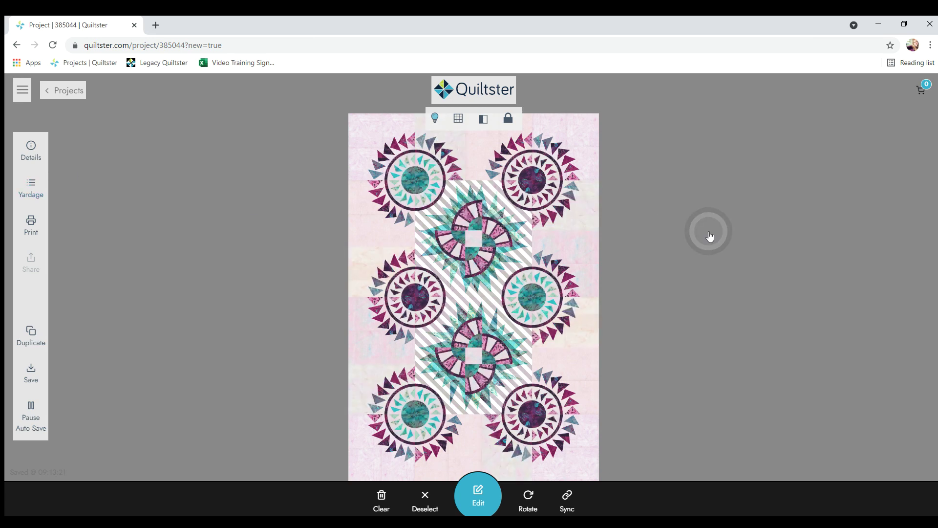
scroll(685, 286, down, 5)
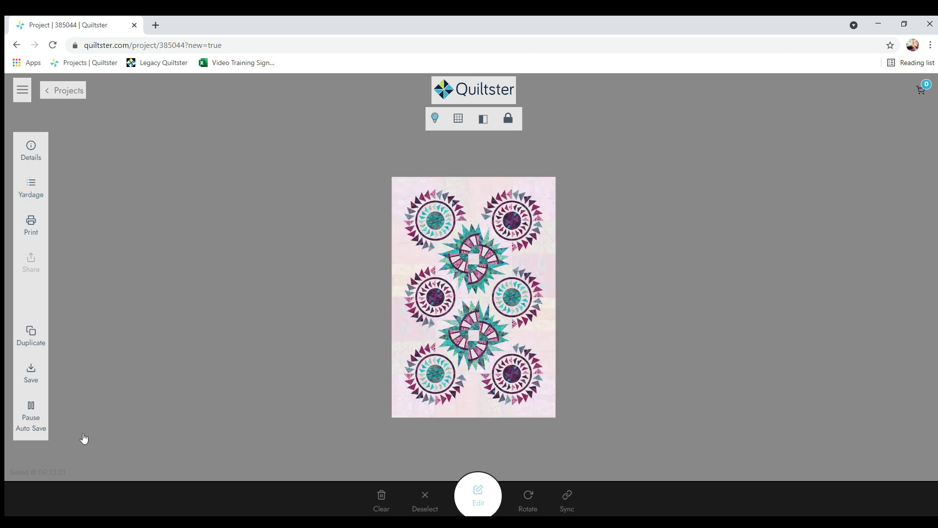
Step: Save the project, then unlock matching blocks and lock them again
click(30, 369)
click(458, 232)
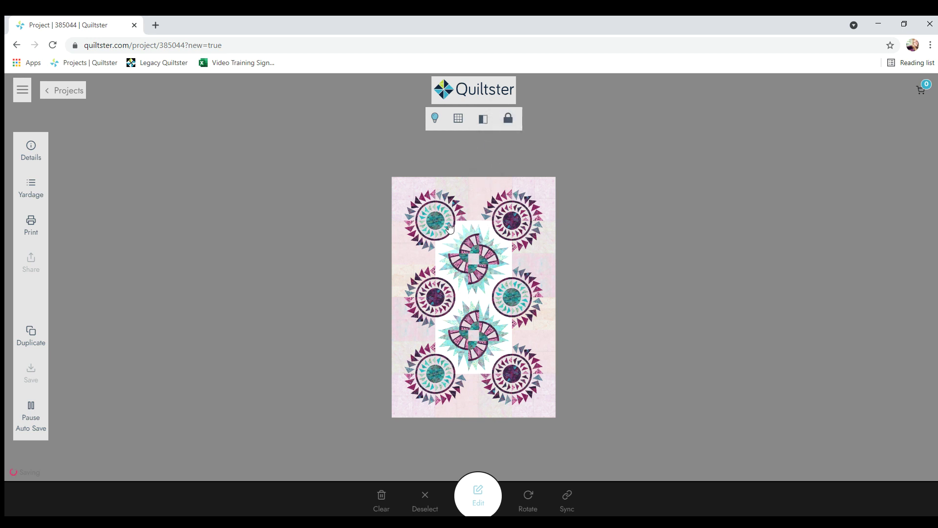
click(509, 119)
click(511, 120)
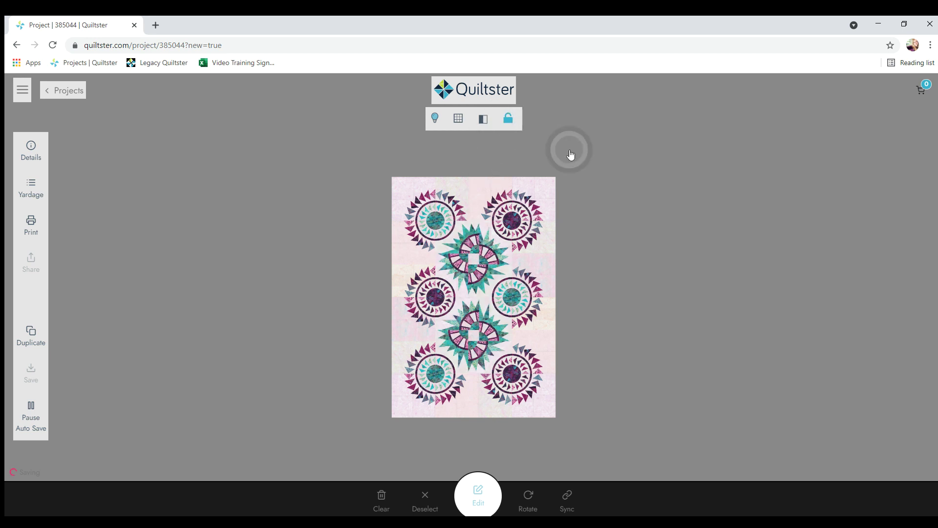
click(509, 119)
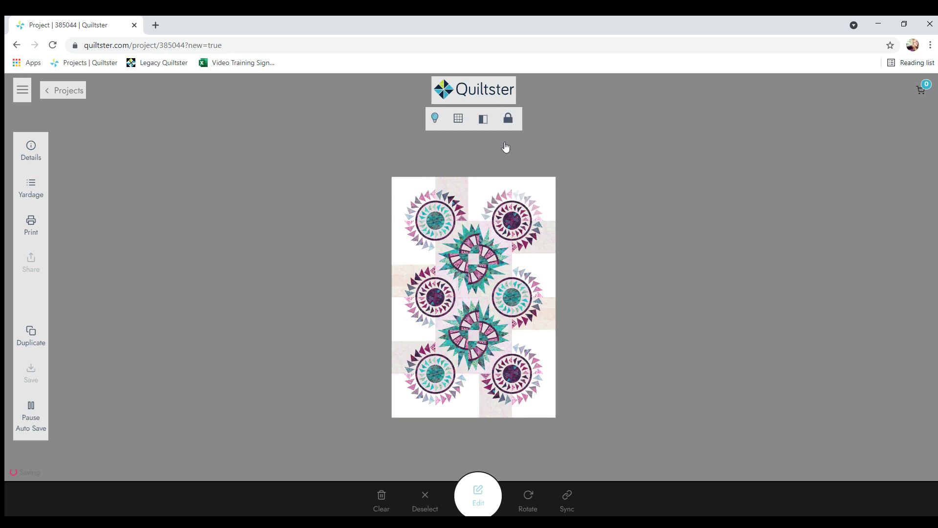
Step: Replace the CA2:b fabric in the matching star-point blocks with the magenta batik, then save and close
click(497, 242)
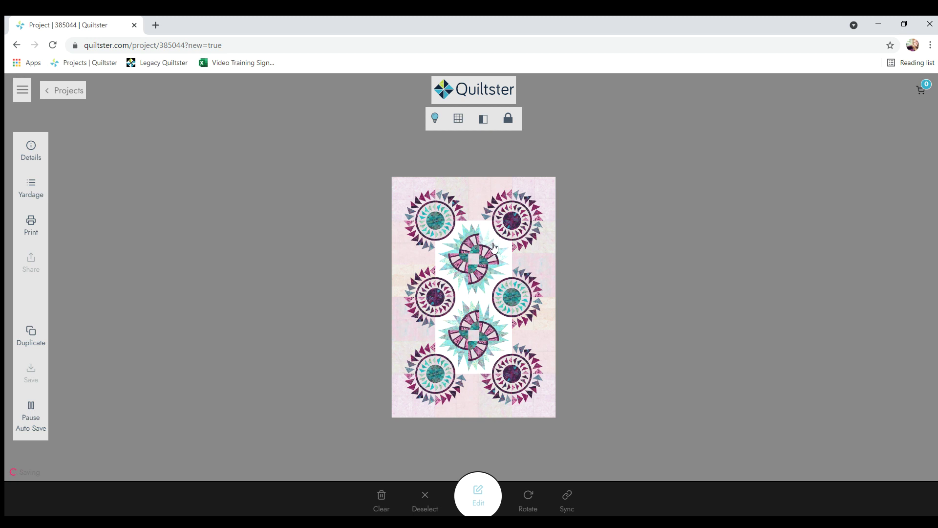
click(501, 249)
click(472, 491)
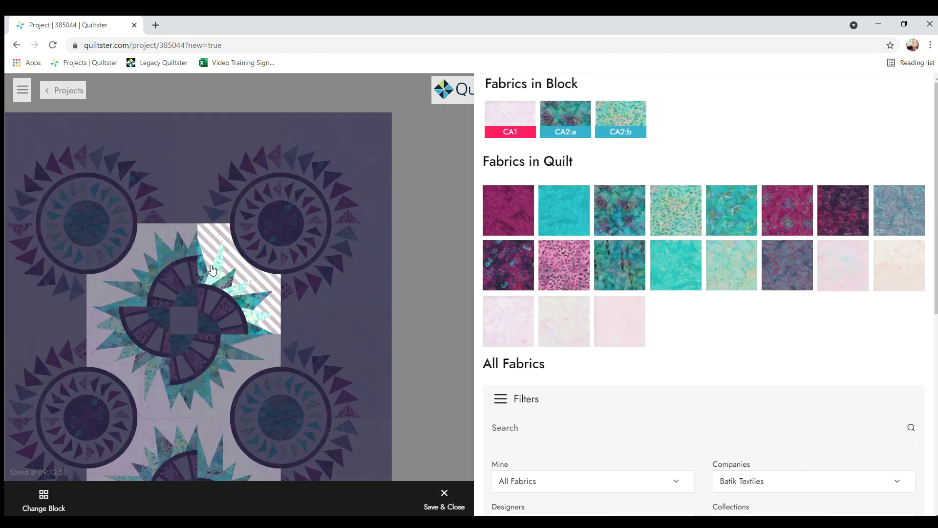
click(211, 269)
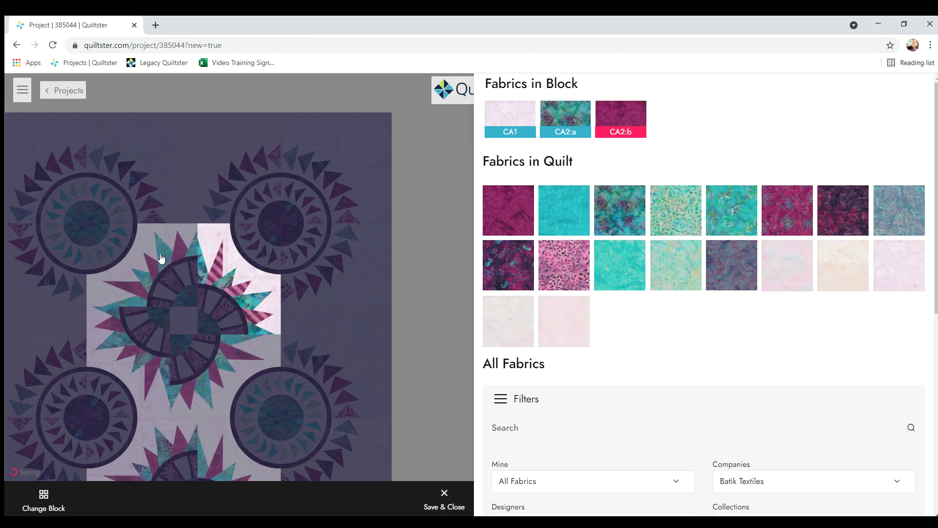
click(433, 499)
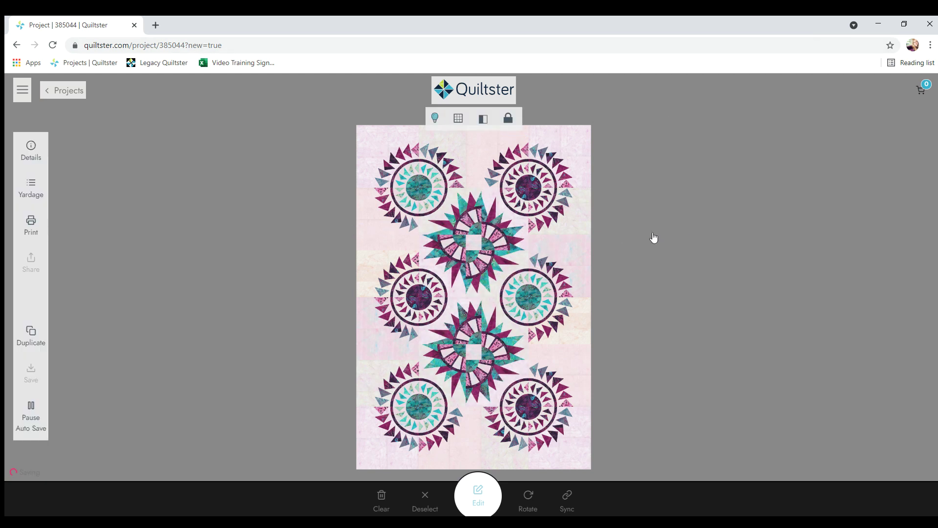
click(508, 117)
click(509, 117)
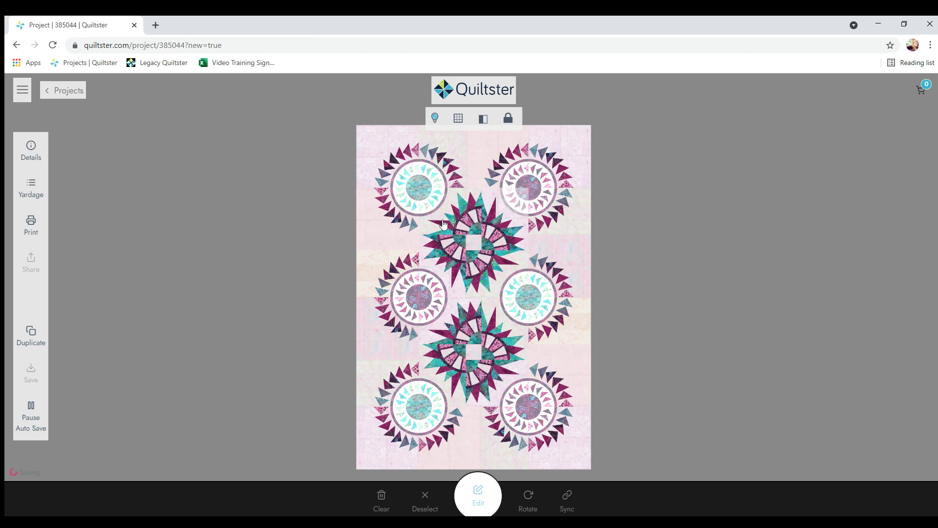
click(468, 202)
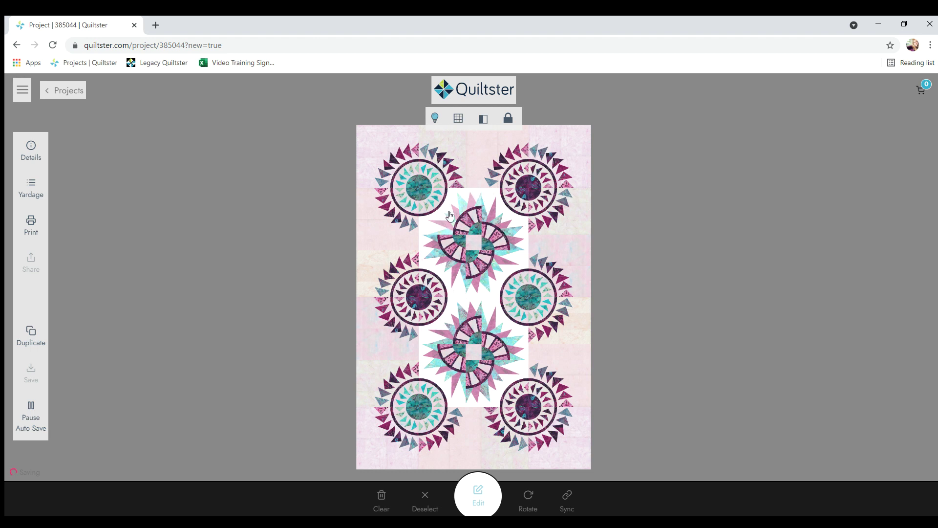
click(507, 118)
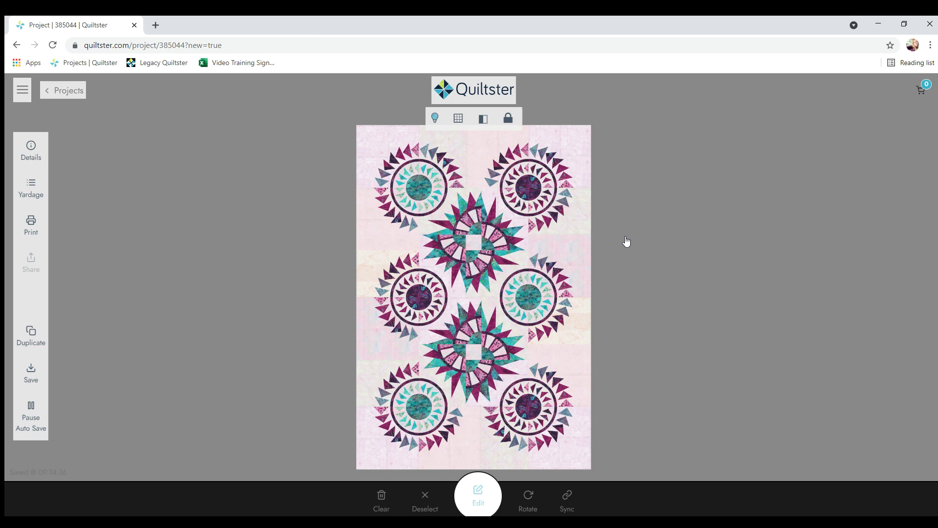
click(447, 205)
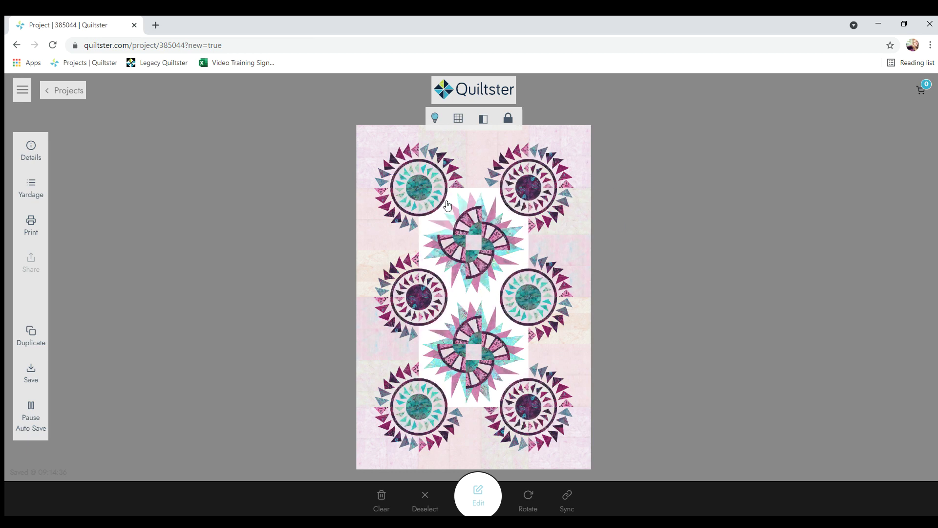
click(632, 342)
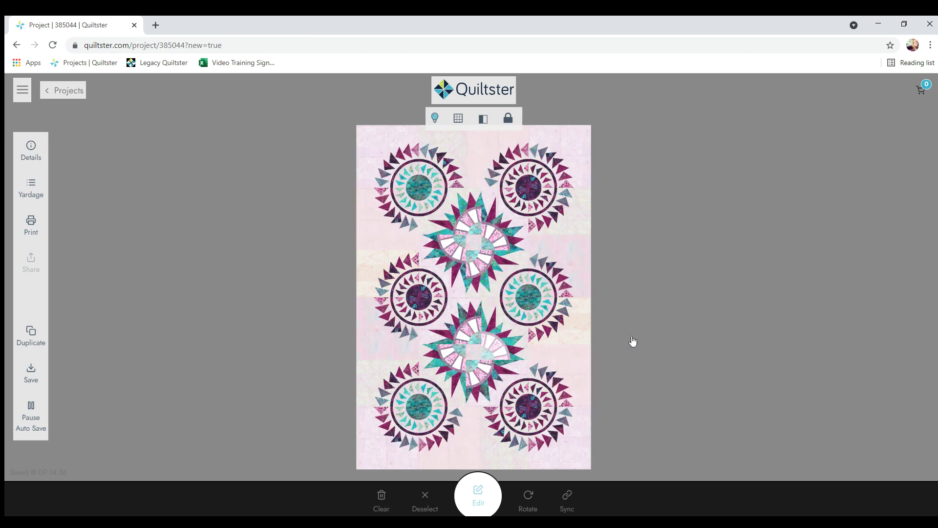
Step: Examine the project details for pattern, quilt top, backing and binding completion, then close them
click(30, 146)
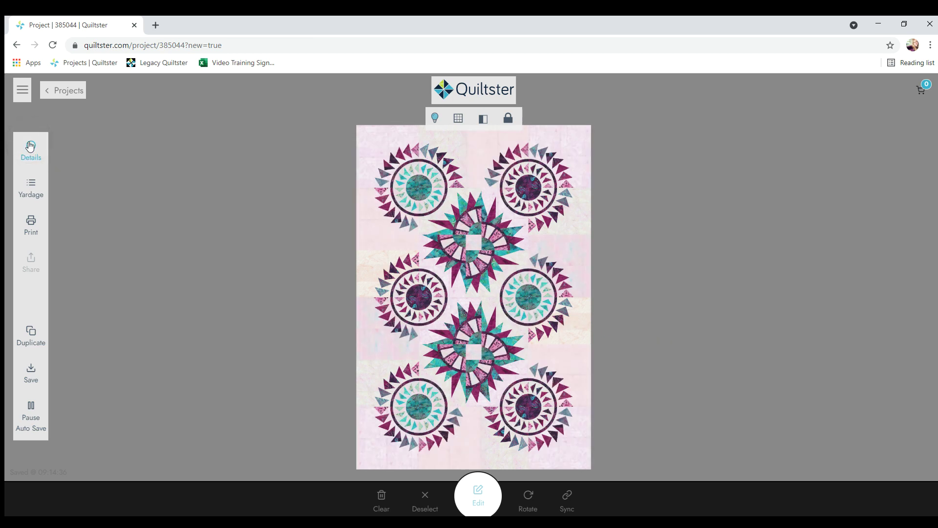
click(30, 146)
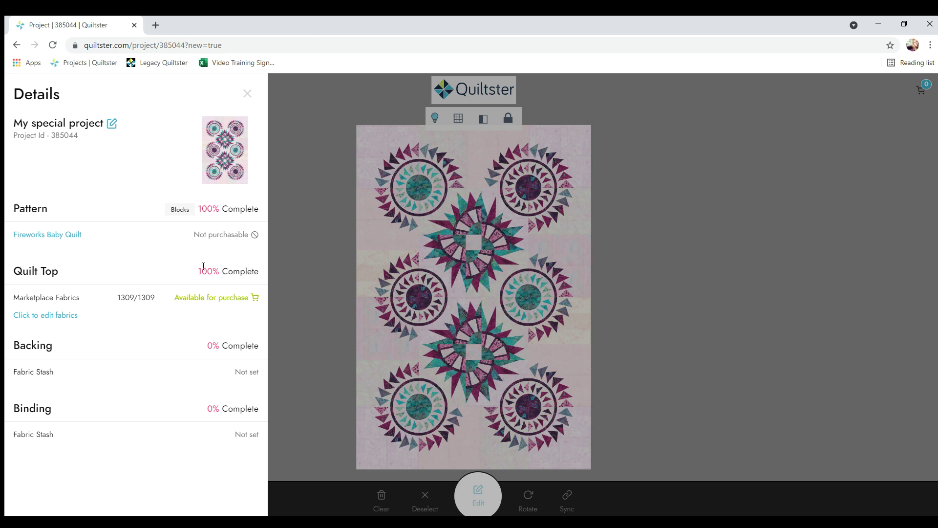
click(248, 94)
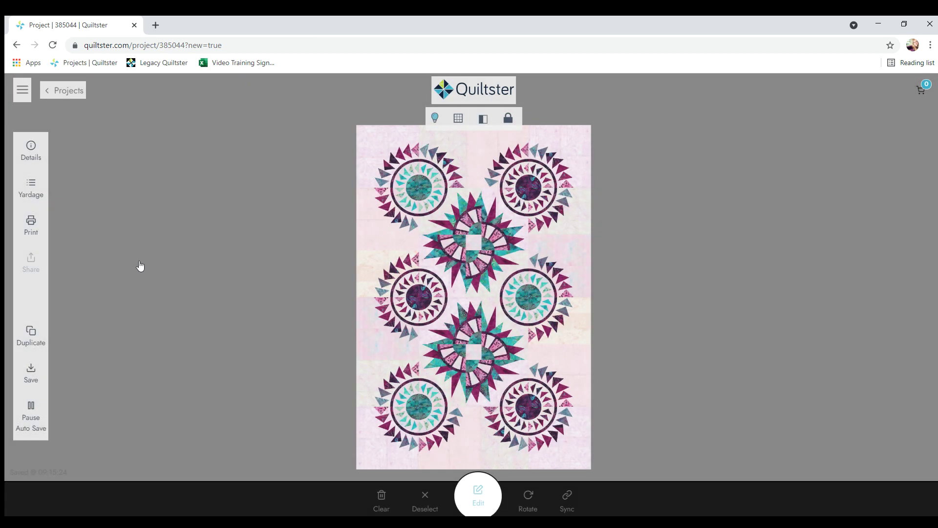
Step: Duplicate the current quilt project under the name Project 2
click(39, 340)
click(511, 261)
click(29, 332)
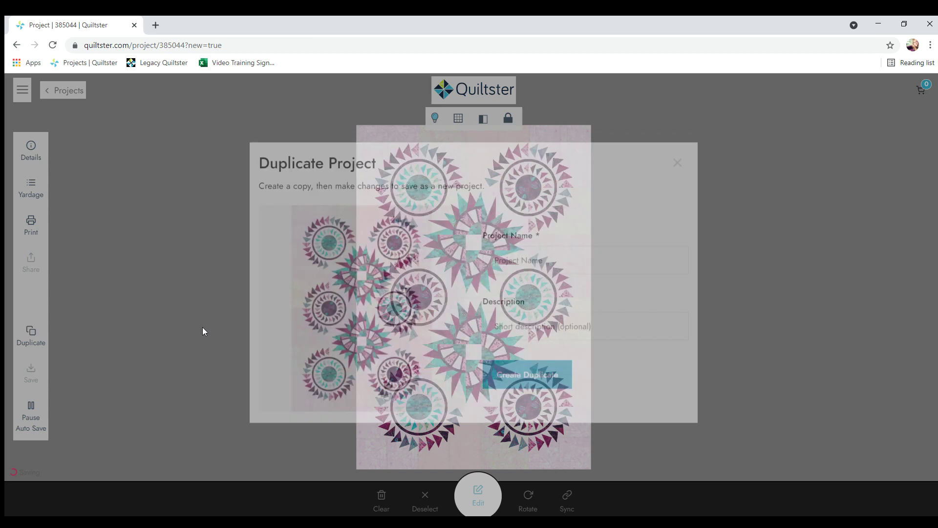
click(542, 277)
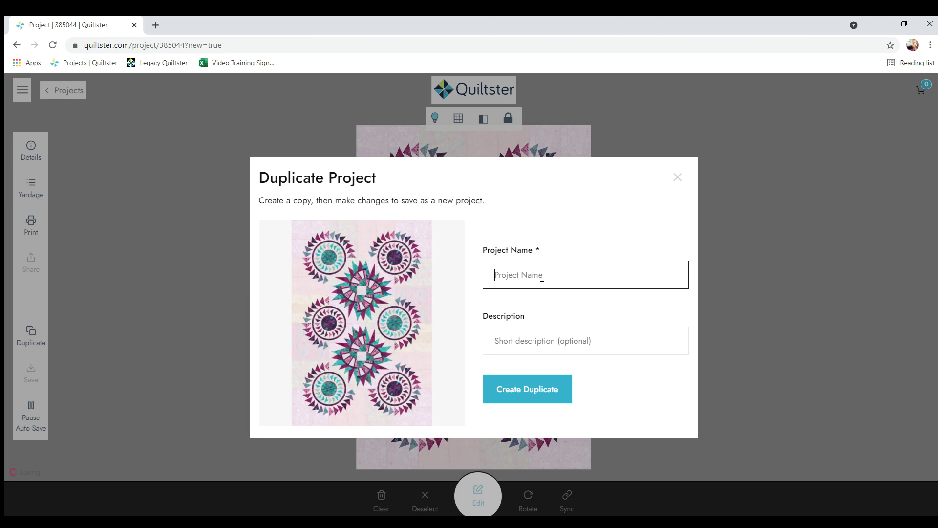
text(Project 2)
click(542, 385)
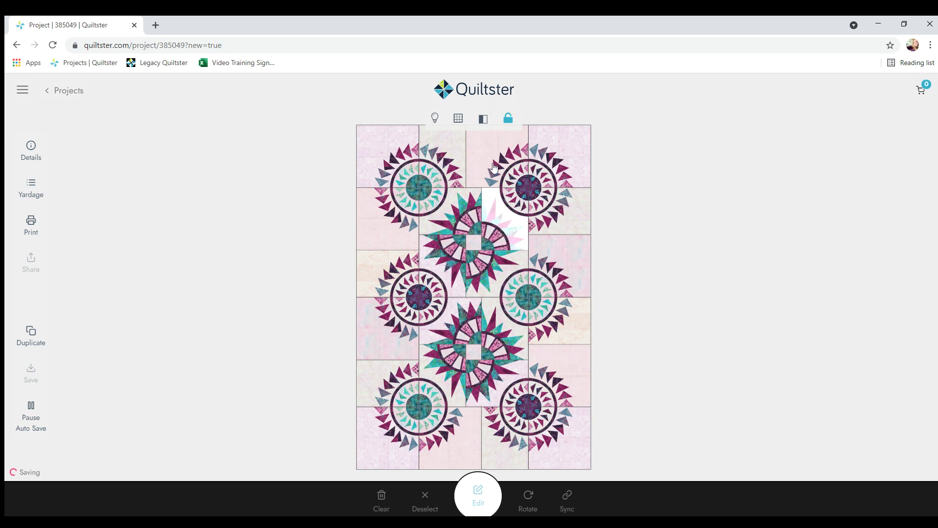
Step: Replace the background of the four star blocks beside the teal-centered circles with the cream batik, then save and close
click(491, 211)
click(630, 228)
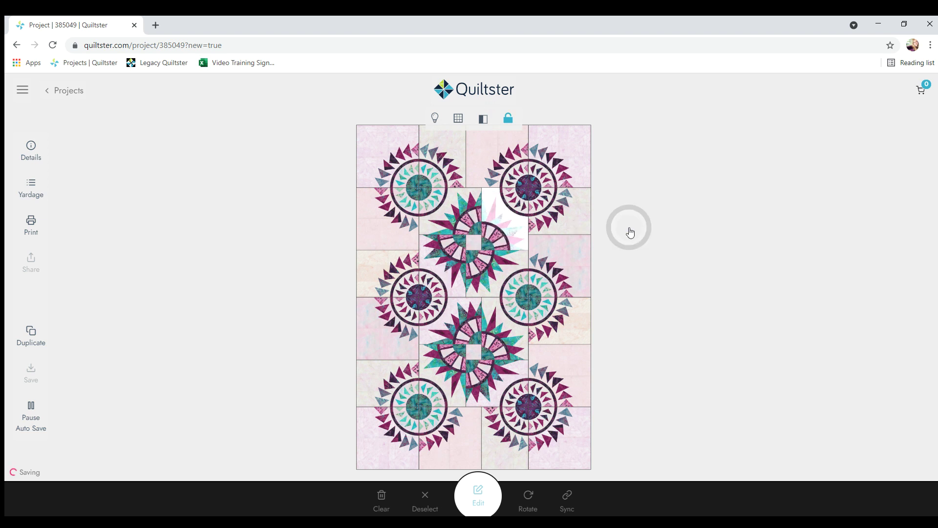
click(443, 209)
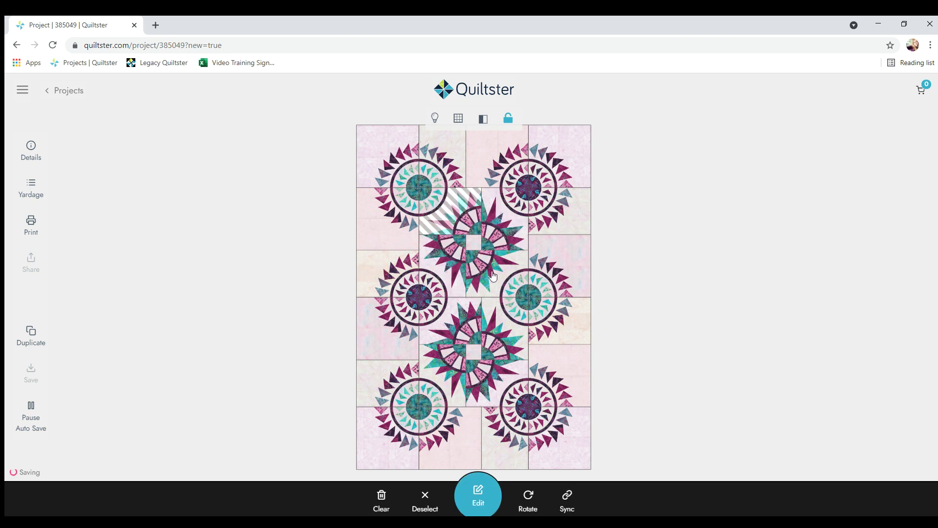
click(448, 323)
click(500, 334)
click(446, 377)
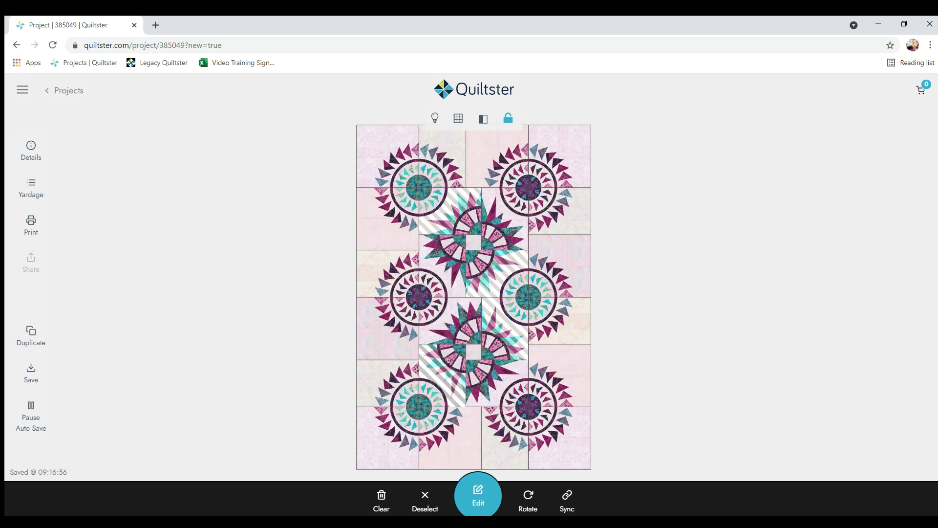
click(476, 491)
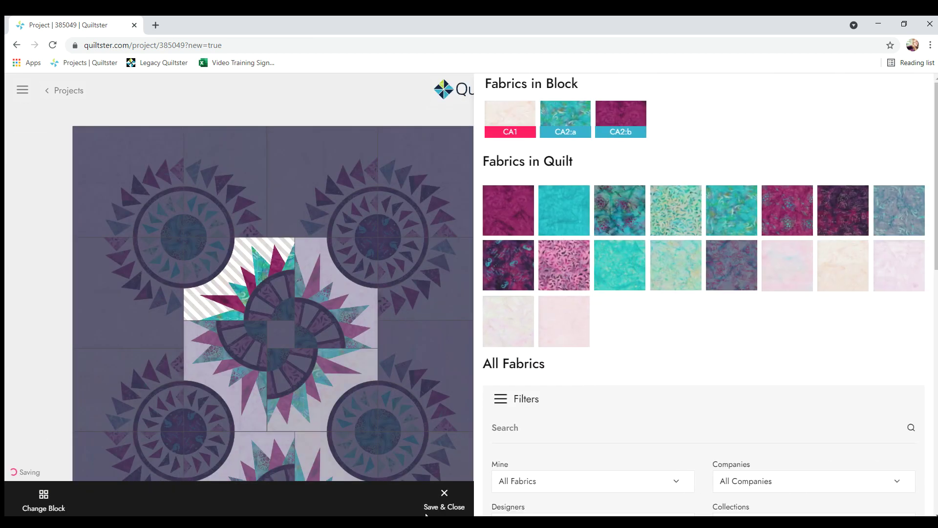
click(442, 499)
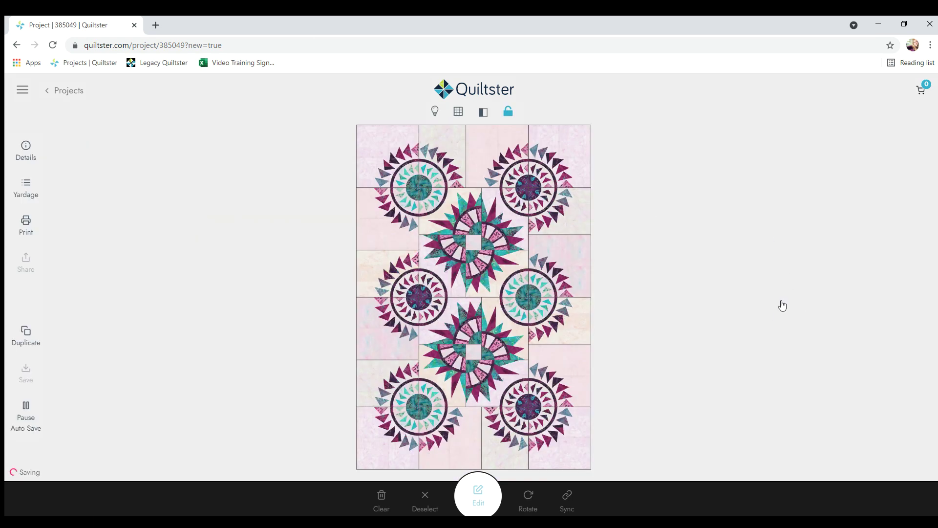
Step: Hide the block outlines and return to the projects list
click(456, 112)
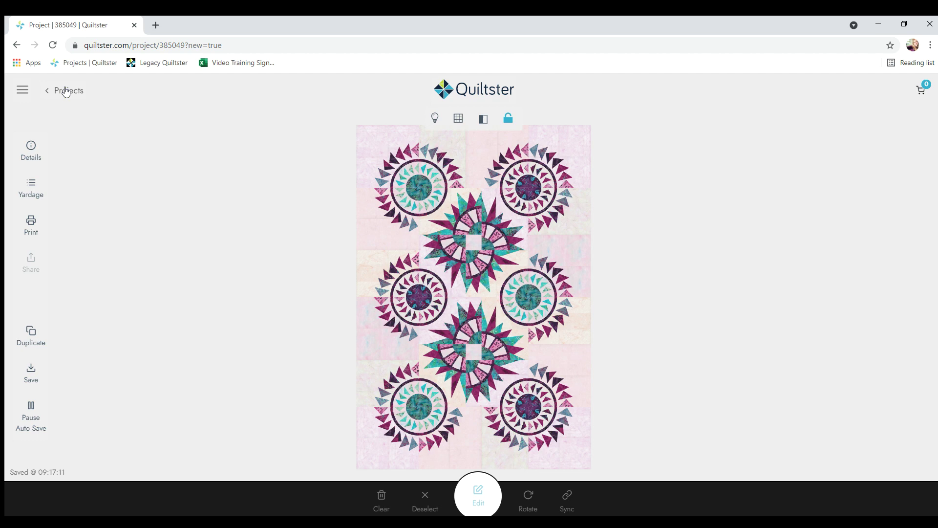
click(69, 91)
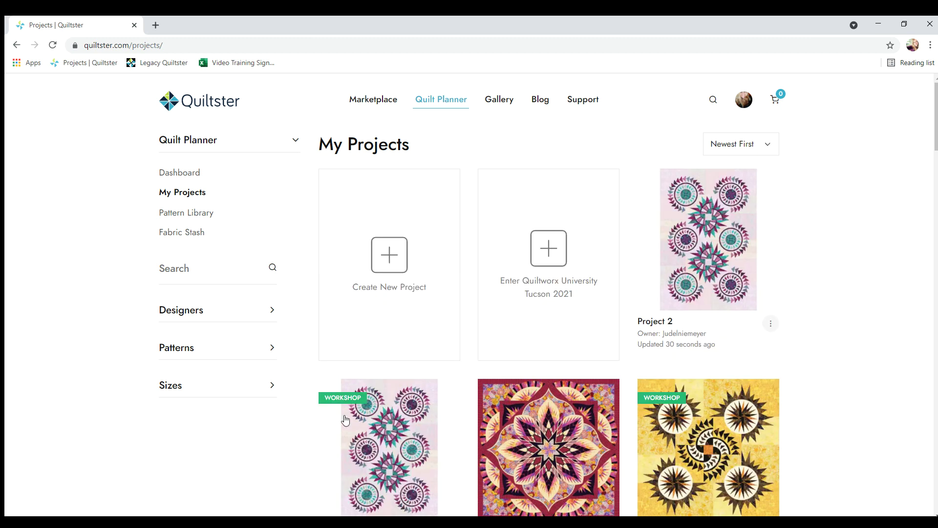
Step: Look through the saved projects and reload the list
scroll(470, 432, down, 6)
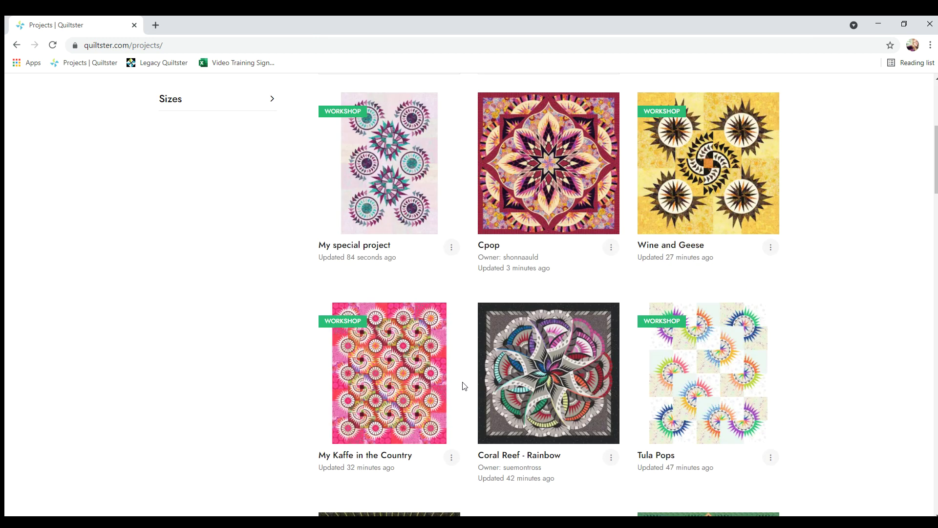
scroll(450, 362, up, 7)
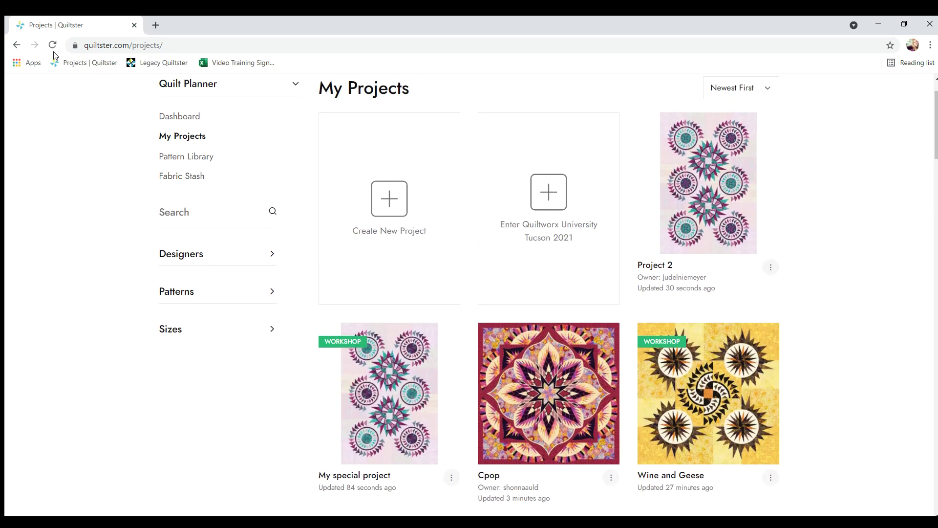
click(51, 45)
click(50, 42)
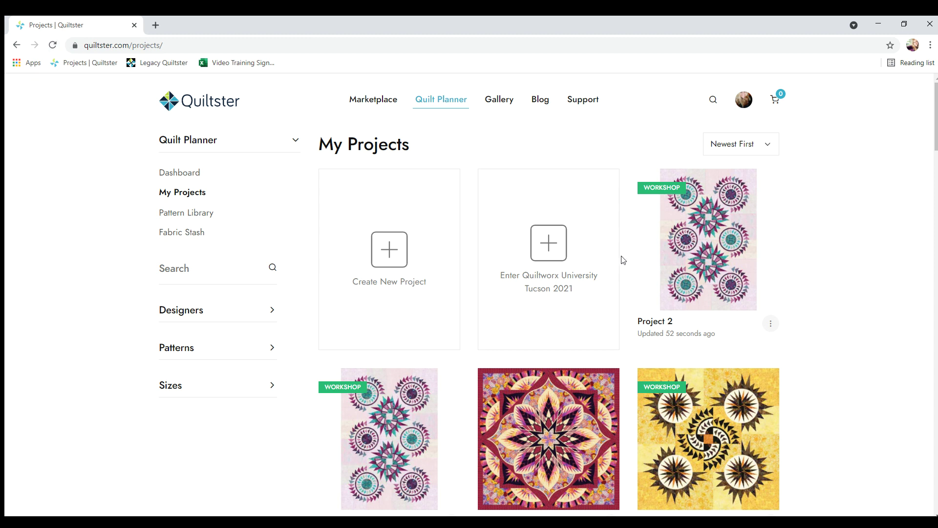
Step: Open Project 2's details for renaming and submit the project update
click(770, 325)
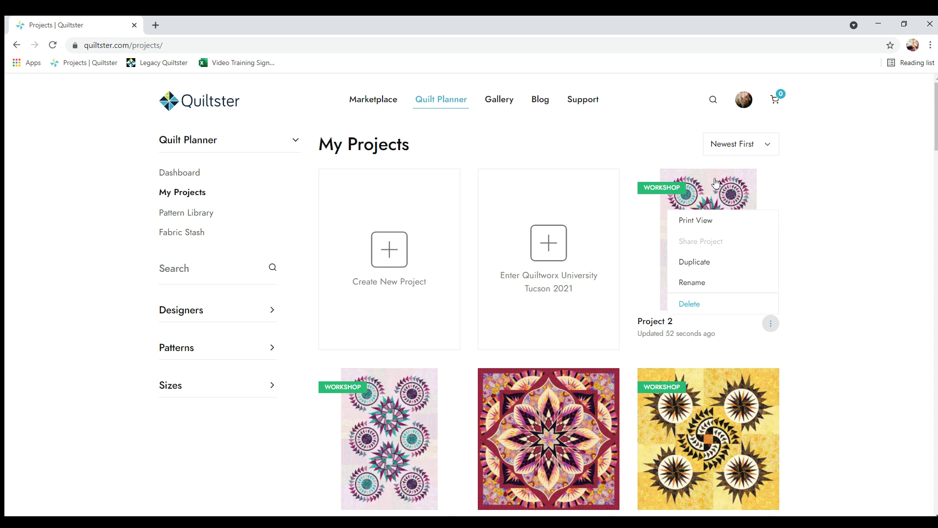
click(688, 283)
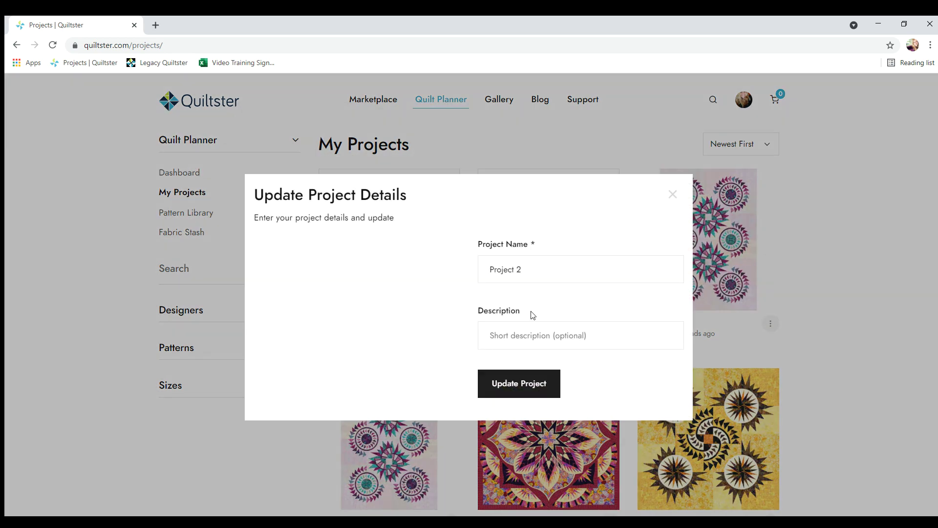
click(508, 364)
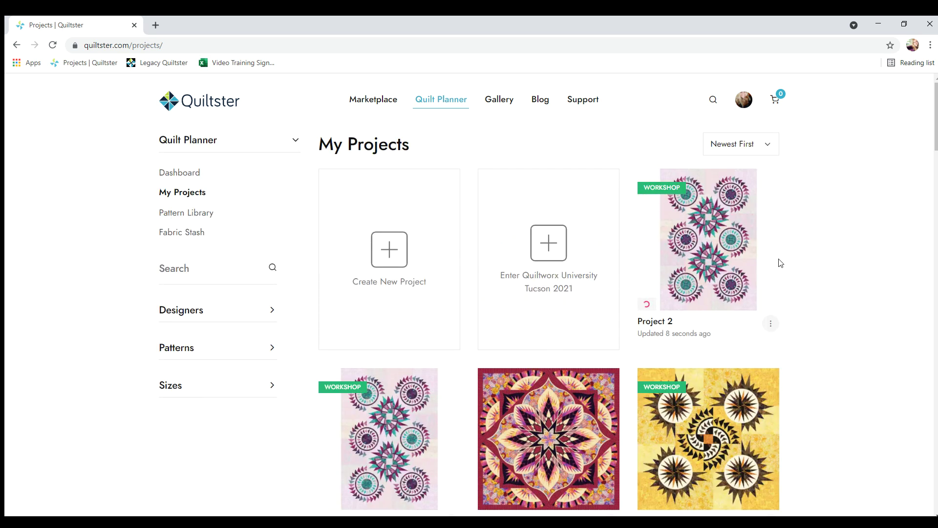
Step: Check the options available for Project 2, and delete My special project from the saved projects
click(767, 323)
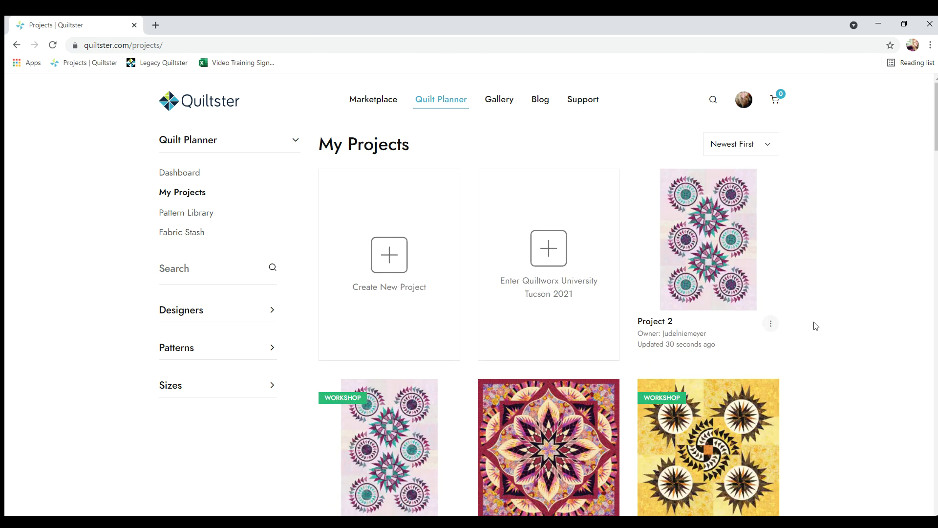
click(771, 324)
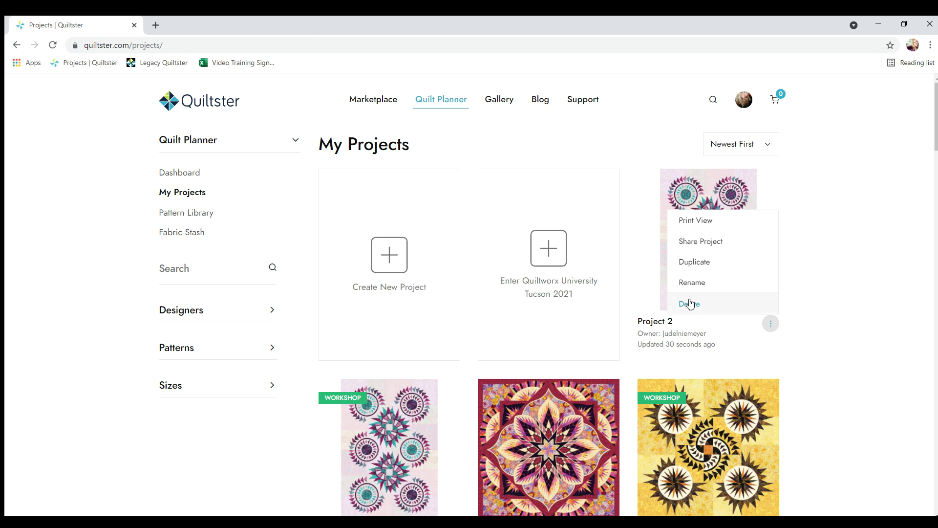
scroll(690, 303, down, 2)
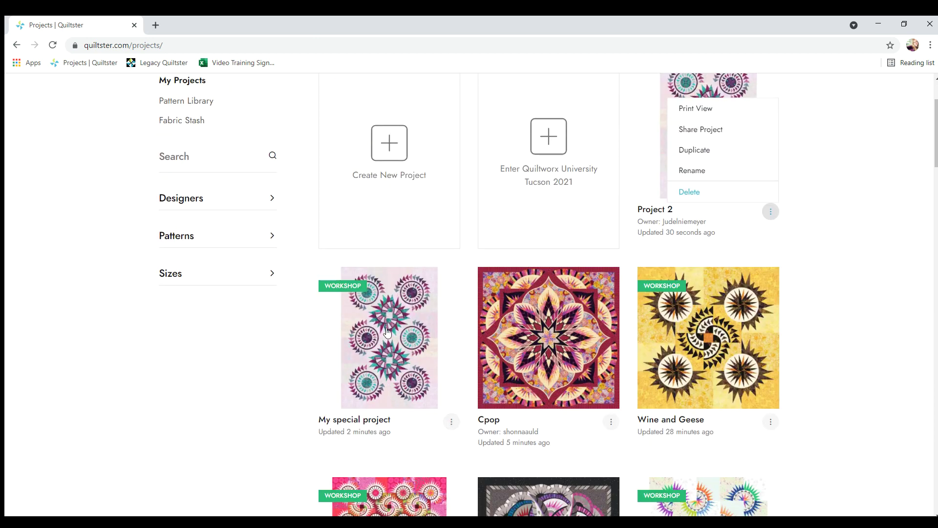
click(451, 421)
click(360, 402)
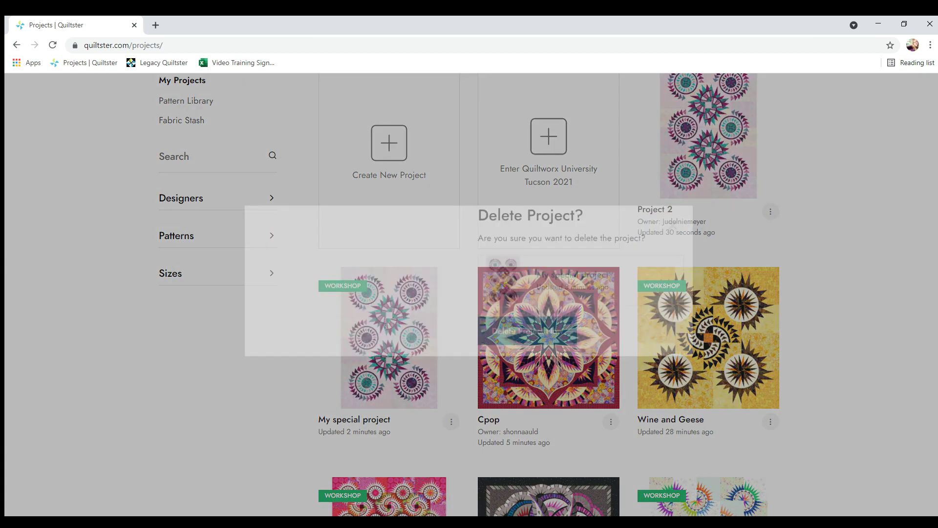
click(514, 343)
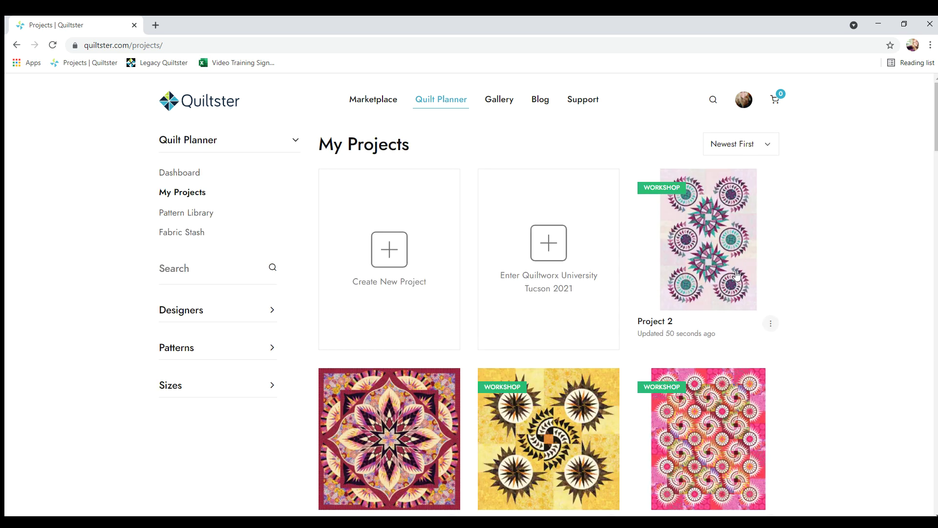
Step: Open the print view of Project 2 and look over the quilt image down to the yardage chart
click(769, 324)
click(696, 219)
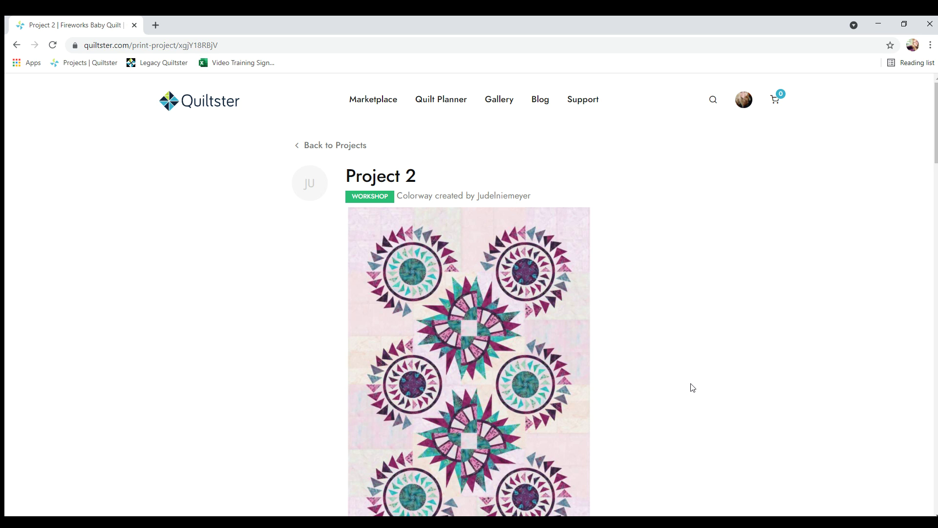
scroll(659, 328, down, 1)
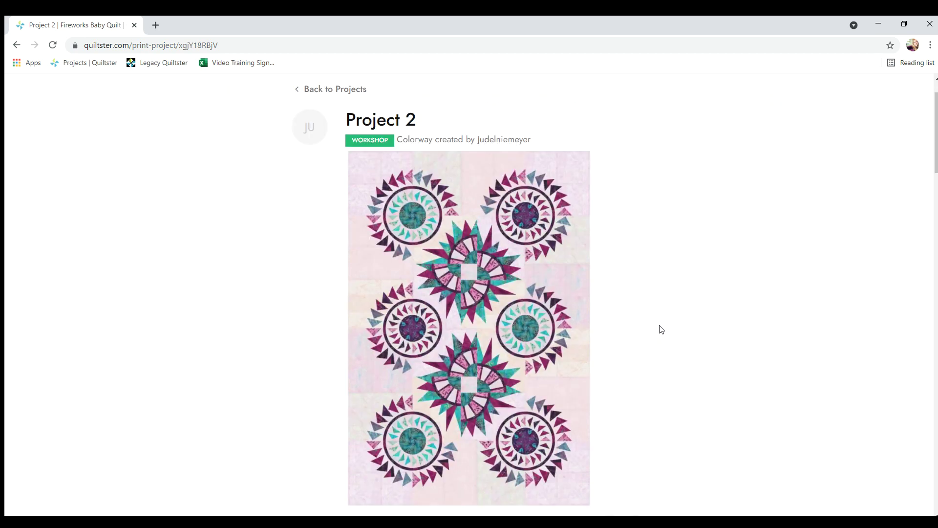
scroll(535, 370, down, 1)
scroll(534, 370, down, 5)
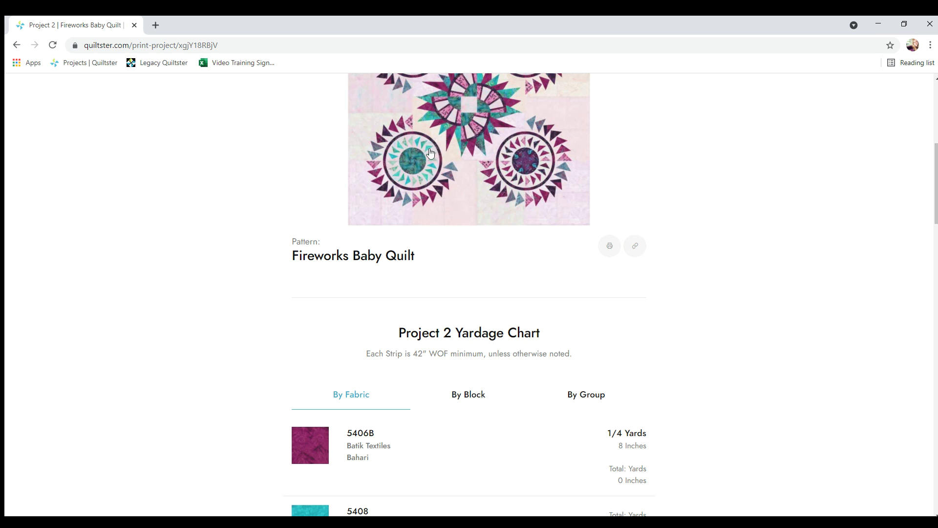
Step: Copy the link to Project 2's print view and return to the quilt image
click(632, 248)
scroll(437, 282, up, 5)
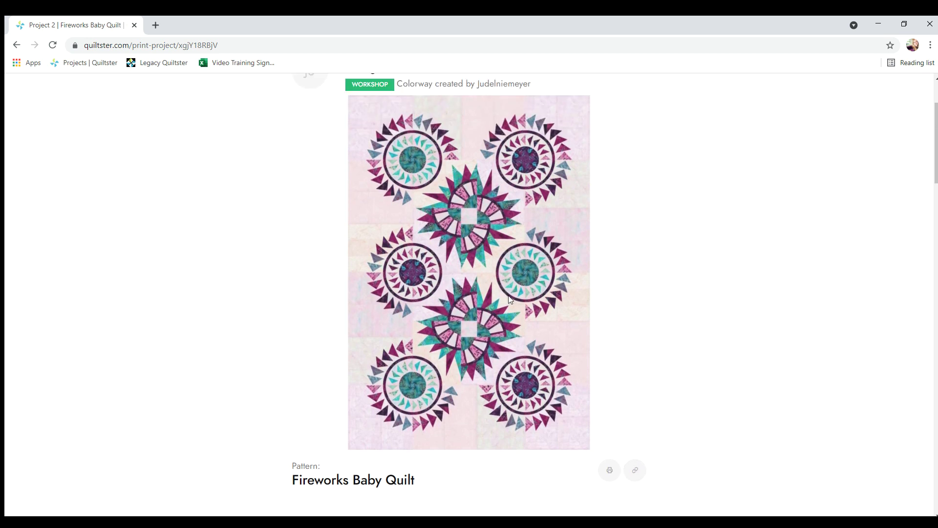
click(331, 289)
Step: Preview the printout of Project 2, check the printer destination, and cancel the print
scroll(609, 467, down, 3)
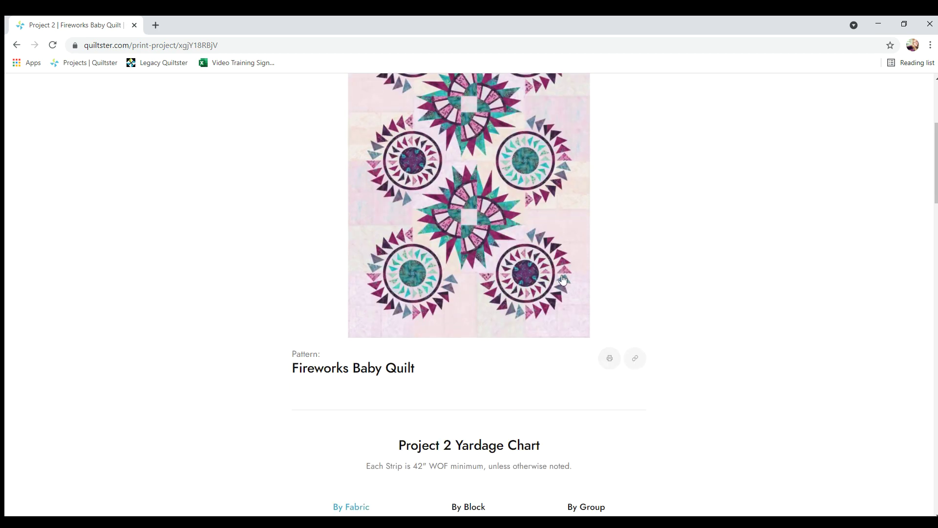
click(609, 358)
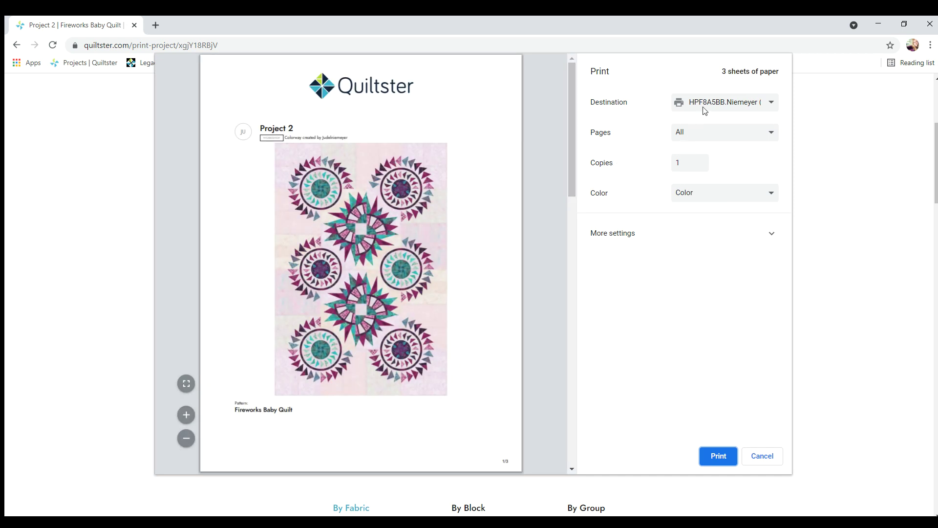
click(716, 100)
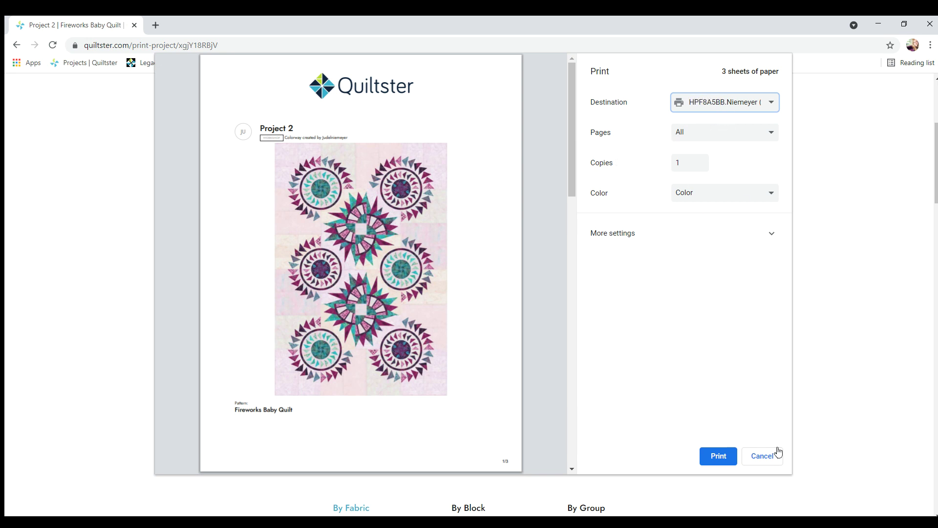
click(765, 457)
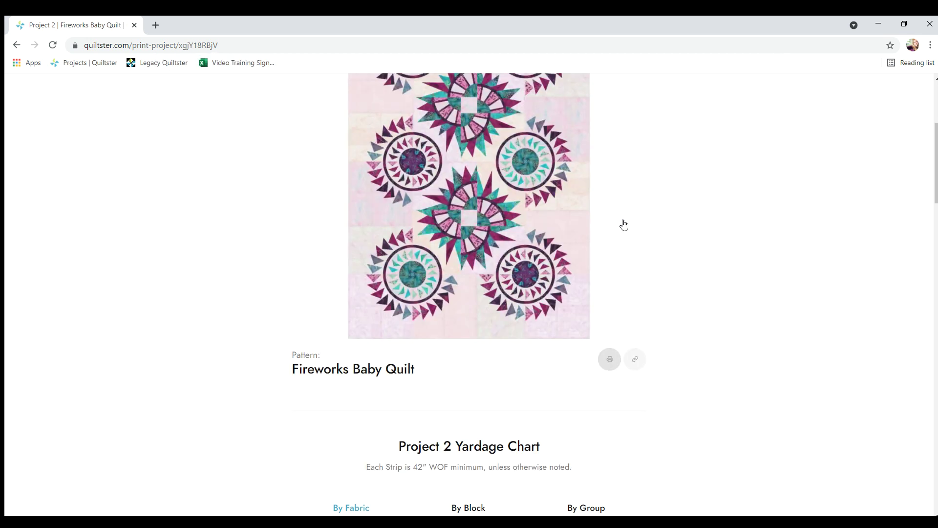
Step: Review the Project 2 yardage chart by fabric, including the backing and binding requirements
scroll(489, 220, down, 5)
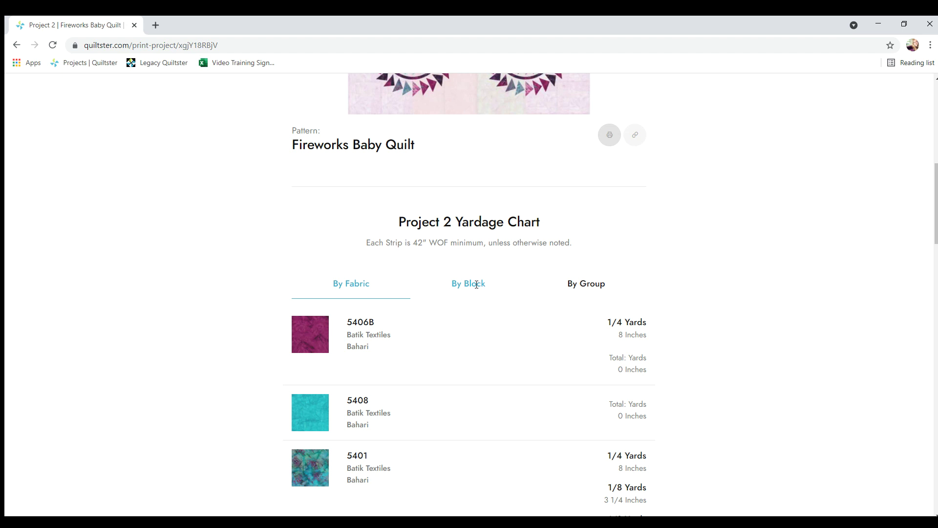
scroll(457, 283, down, 5)
scroll(479, 291, down, 6)
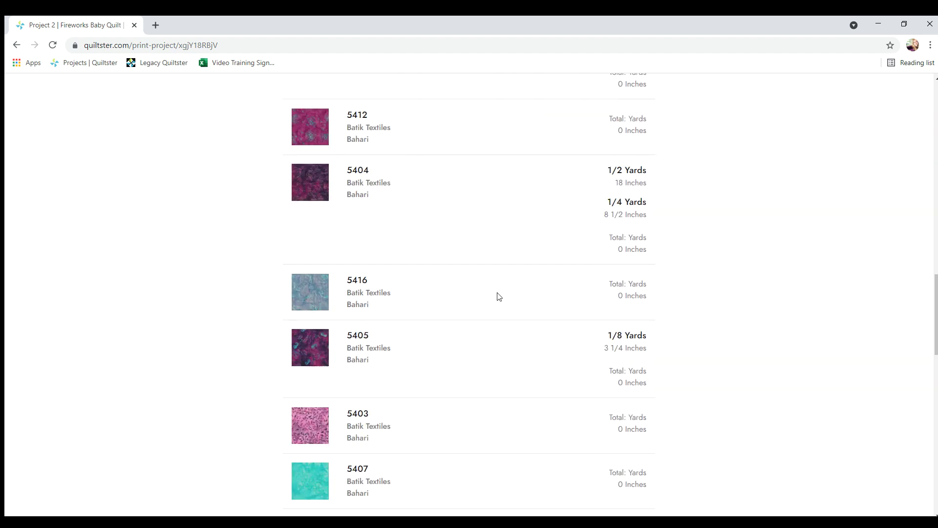
scroll(611, 461, down, 5)
scroll(614, 333, down, 5)
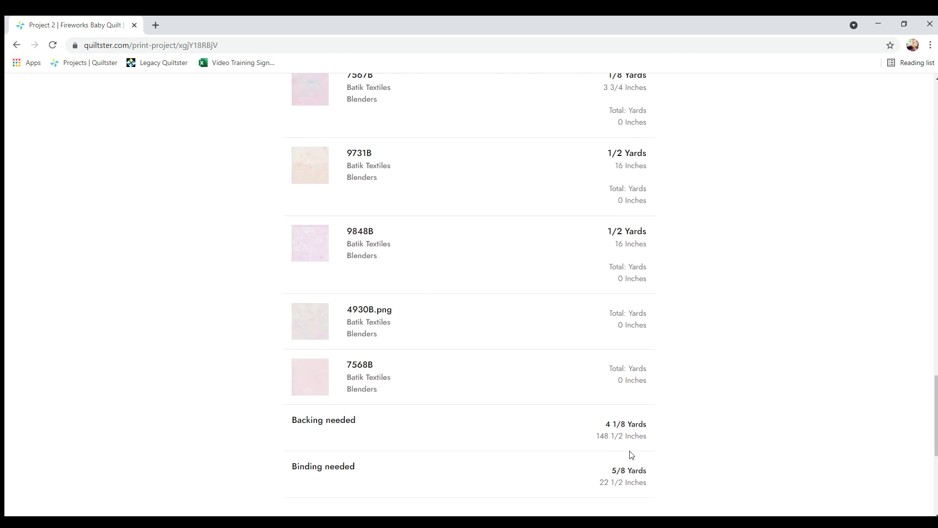
scroll(626, 186, up, 16)
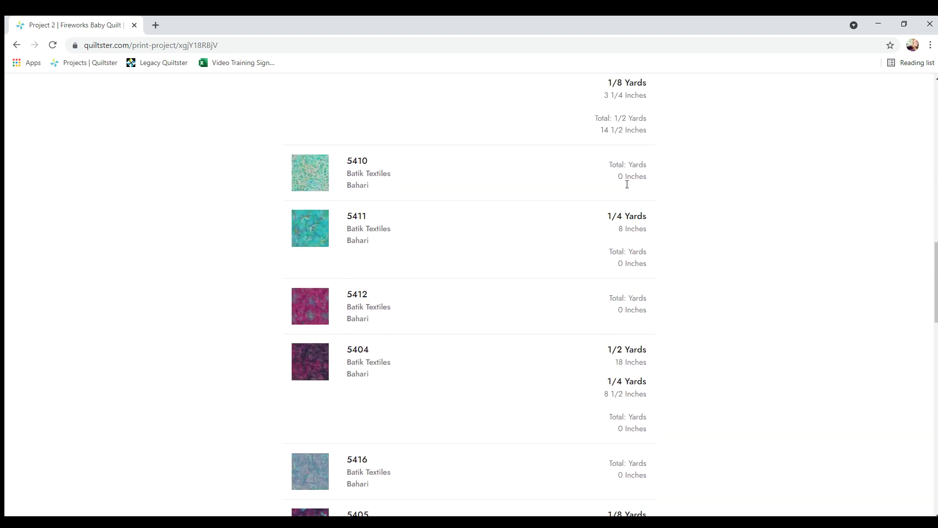
scroll(621, 189, up, 7)
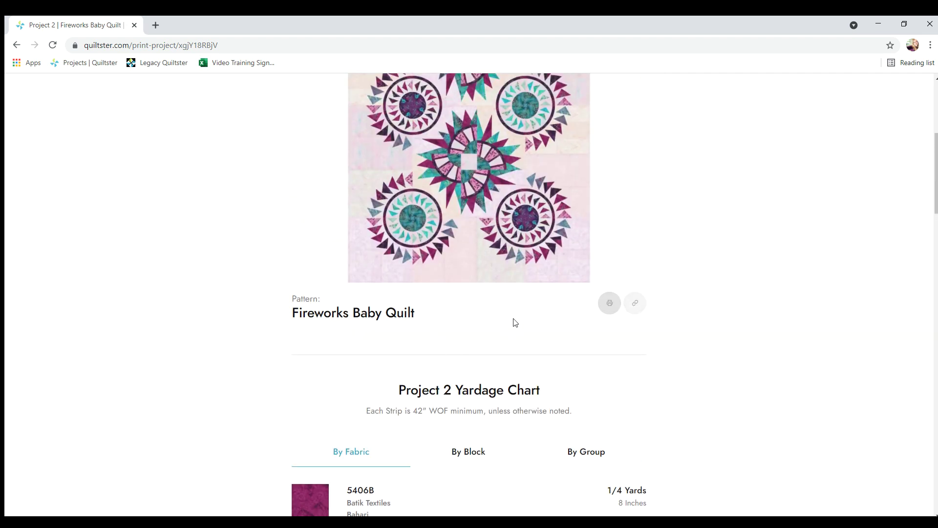
scroll(532, 315, down, 6)
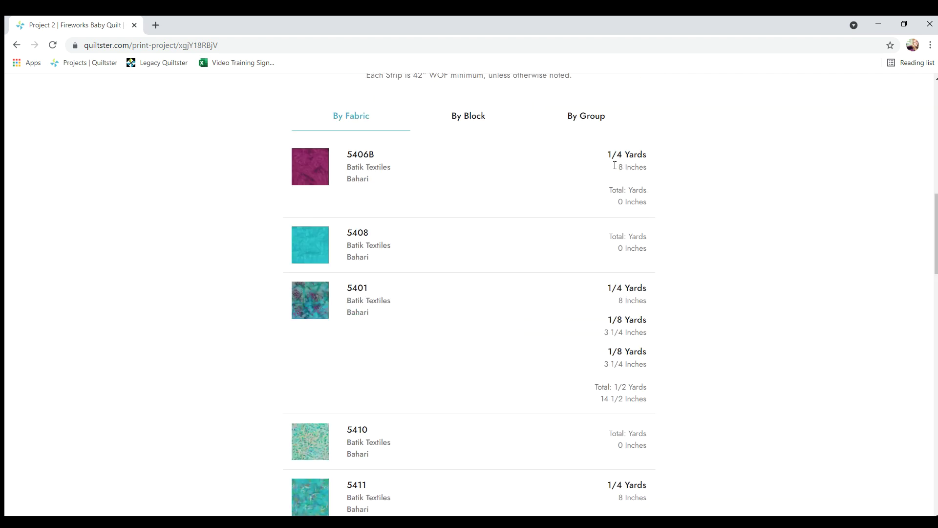
scroll(464, 313, up, 5)
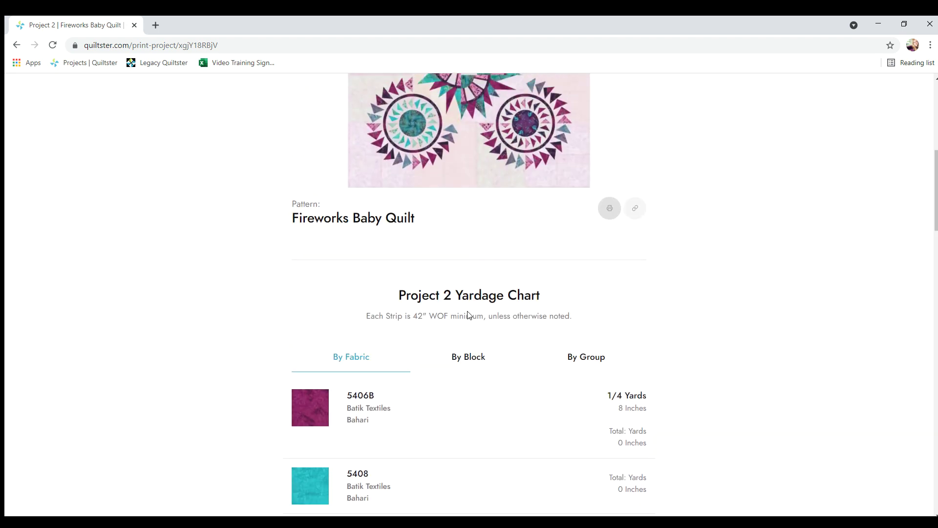
scroll(473, 315, down, 2)
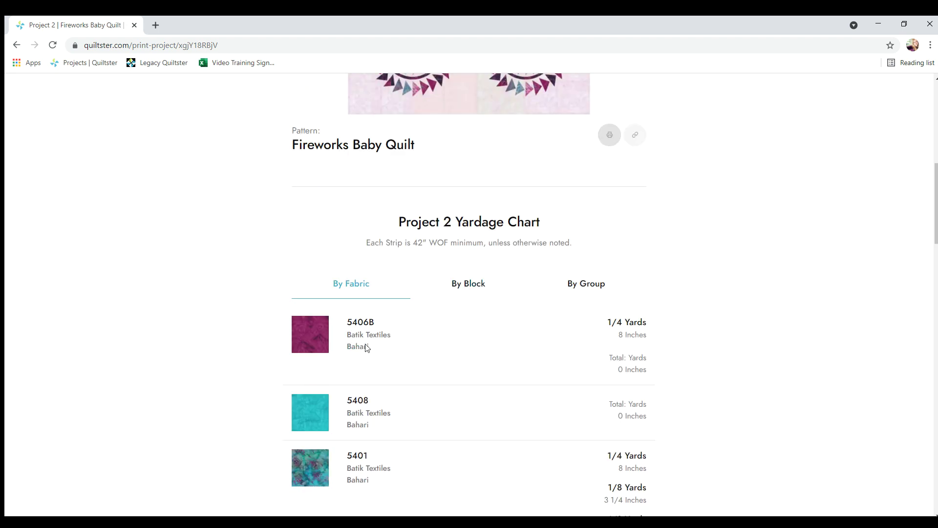
scroll(312, 342, down, 6)
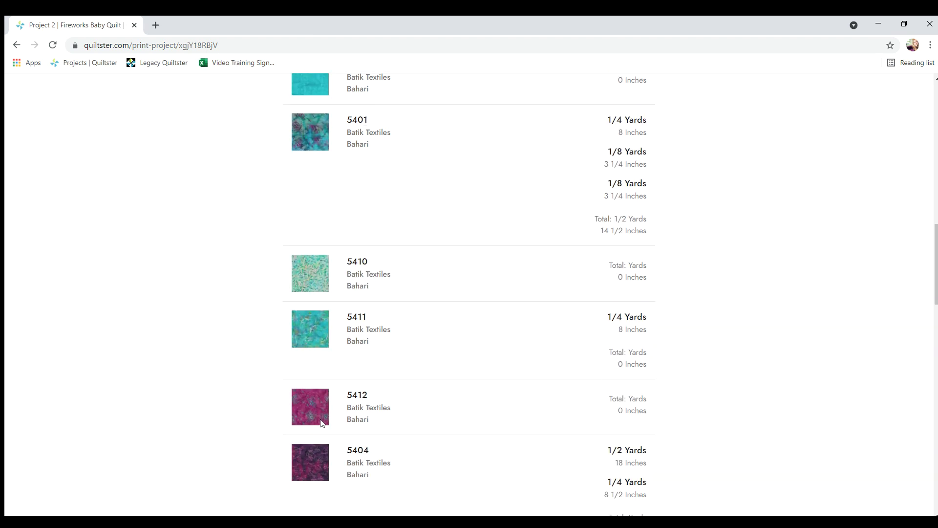
scroll(639, 365, up, 3)
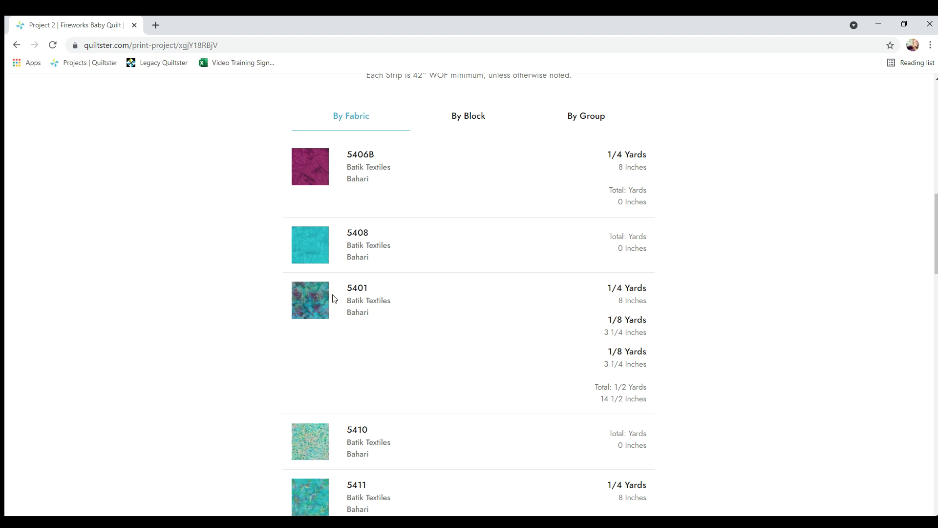
Step: Show the yardage chart by block and examine the strips required for each block down to the backing and binding
scroll(513, 231, up, 5)
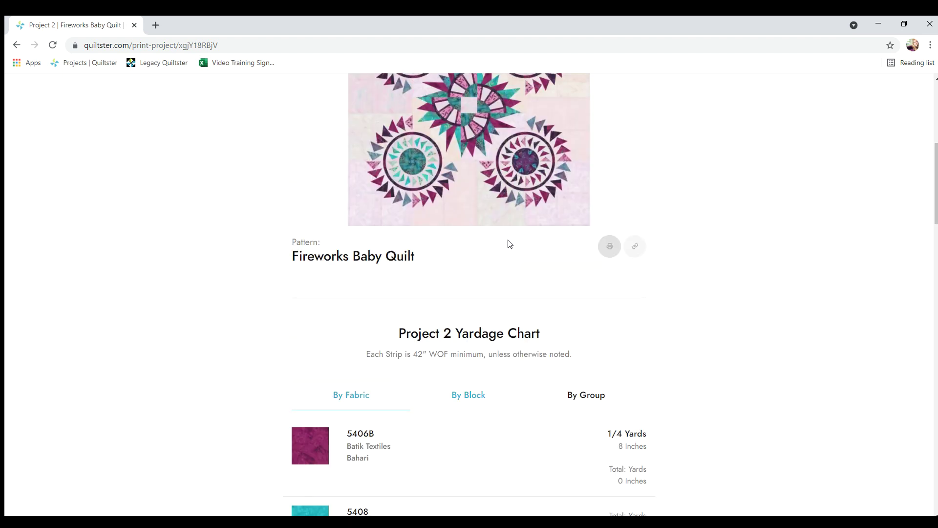
click(465, 395)
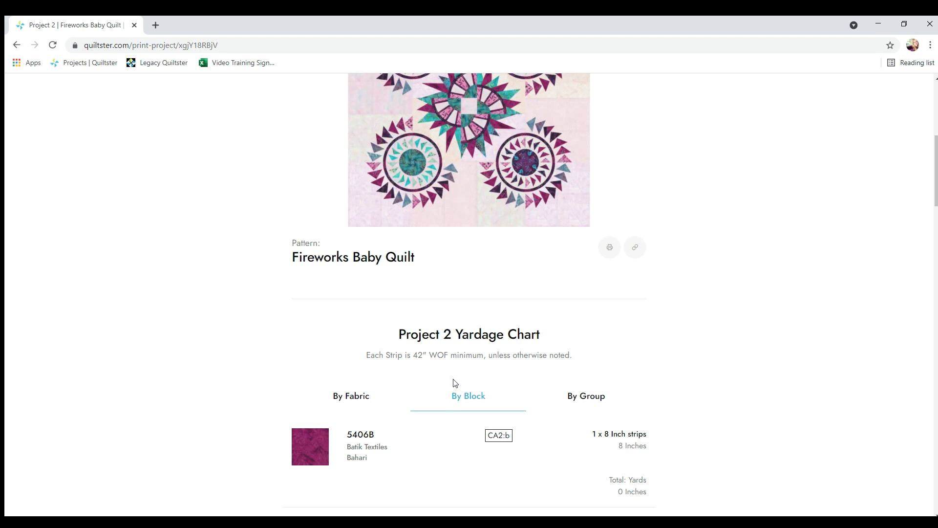
scroll(455, 384, down, 5)
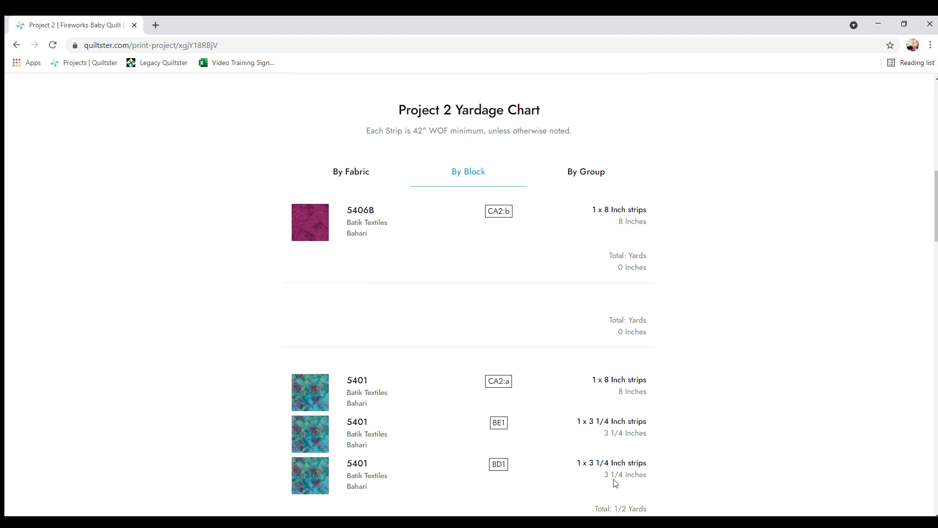
scroll(616, 483, down, 6)
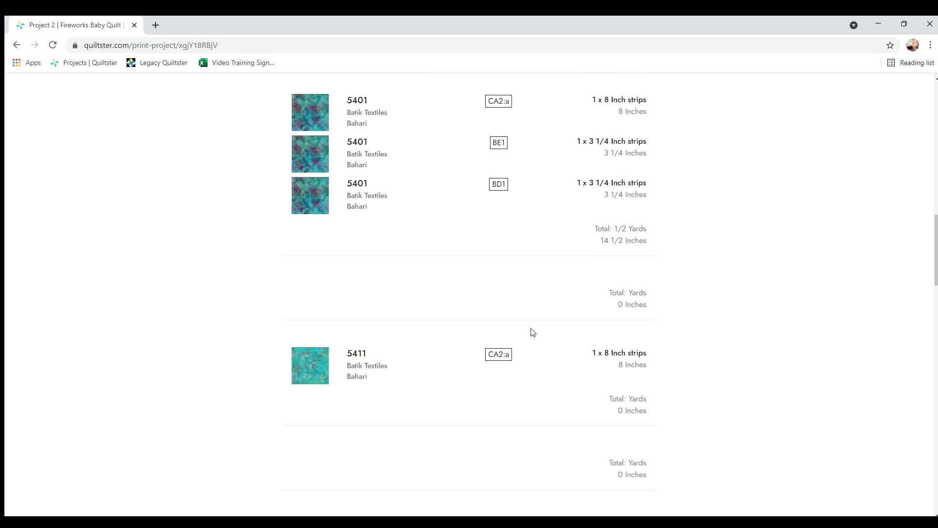
scroll(534, 339, down, 15)
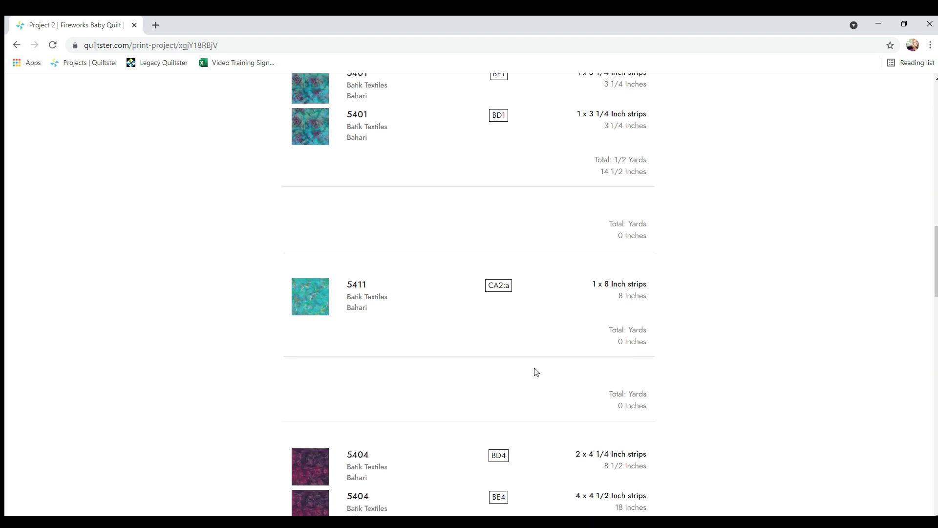
scroll(535, 385, down, 11)
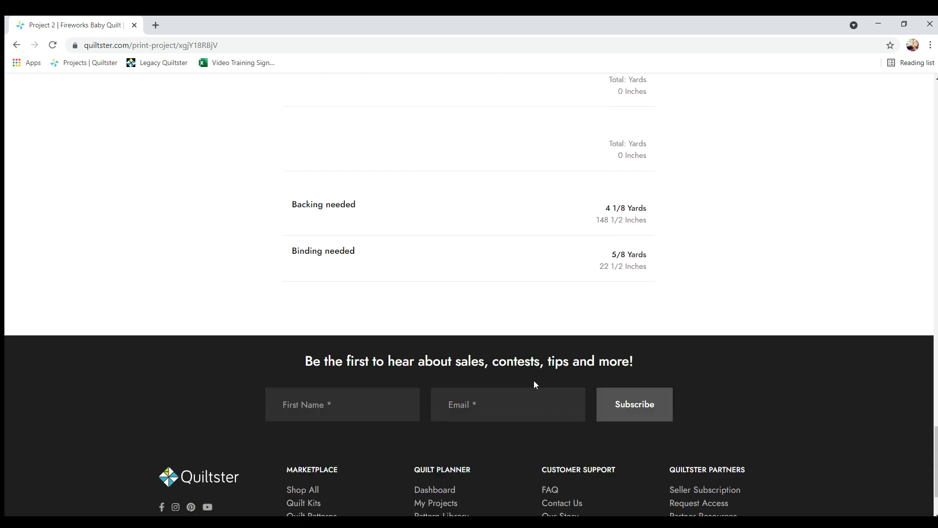
scroll(534, 384, up, 14)
scroll(537, 388, up, 12)
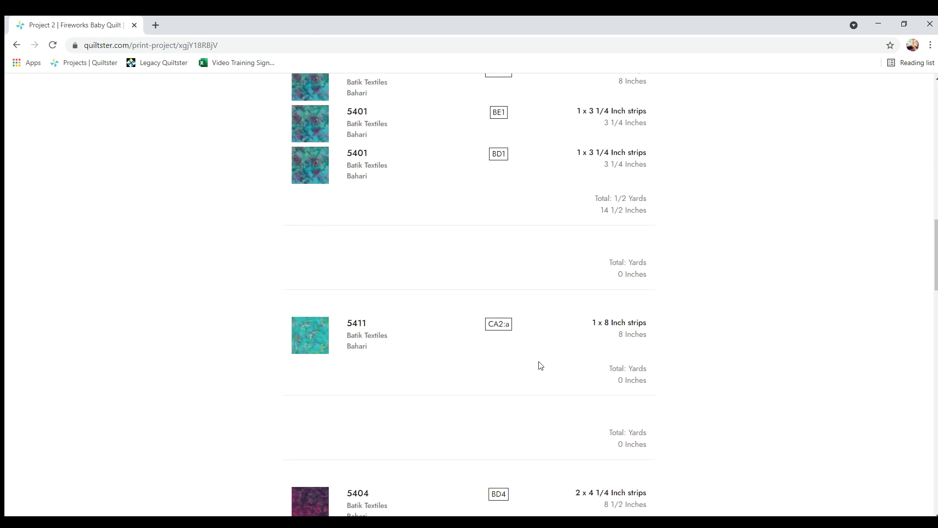
Step: Show the Project 2 yardage chart by group and examine the fabric requirements of each block group
scroll(541, 365, up, 11)
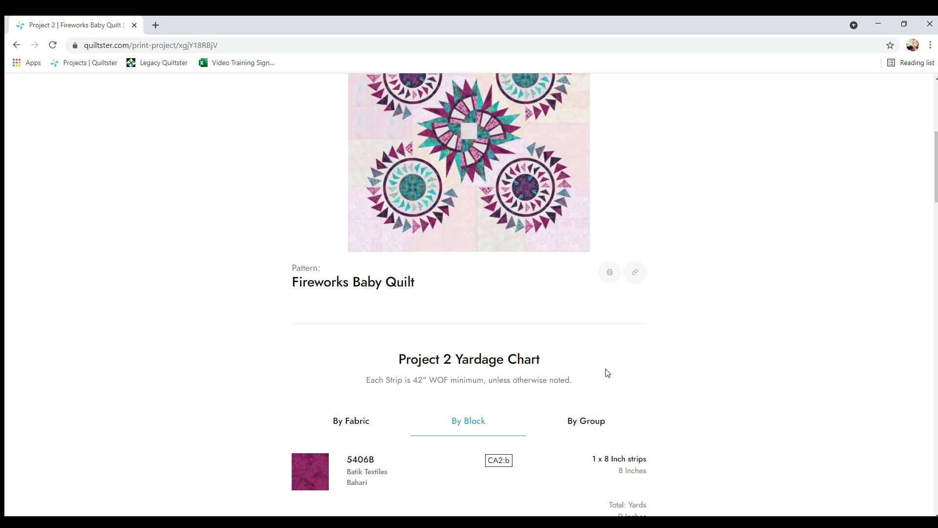
click(589, 418)
scroll(452, 388, down, 5)
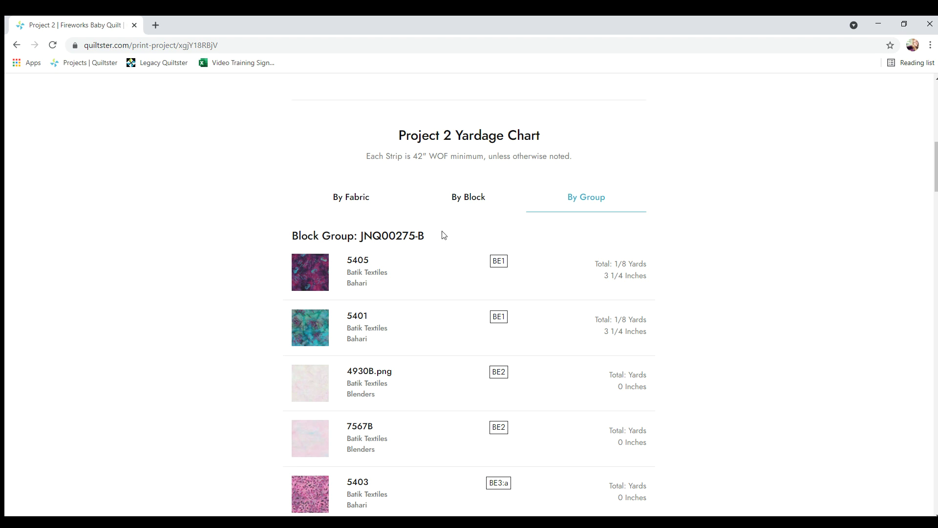
scroll(535, 280, down, 12)
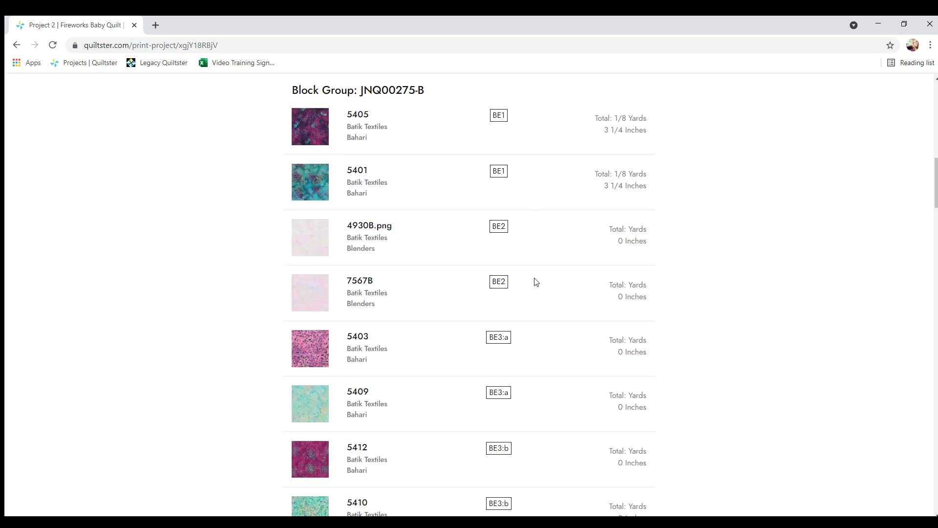
scroll(536, 283, down, 10)
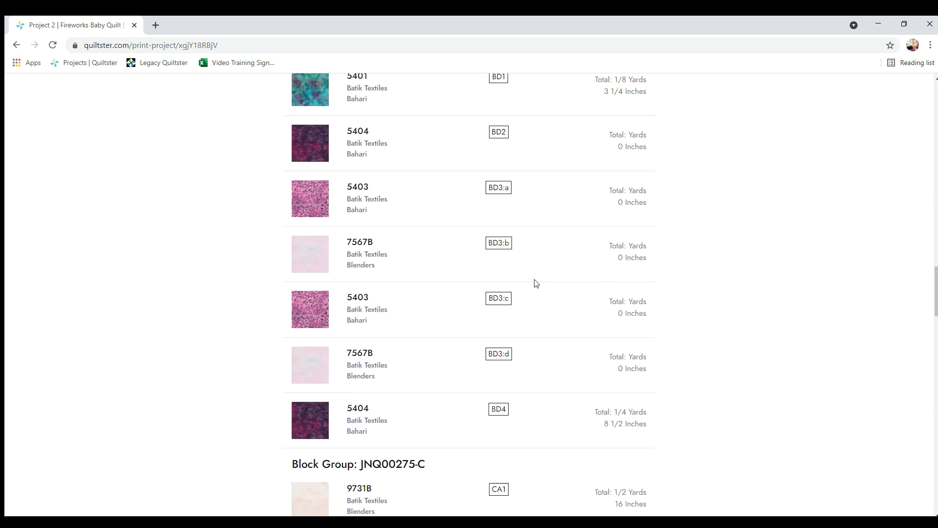
scroll(536, 283, down, 20)
scroll(518, 413, down, 18)
scroll(515, 397, up, 20)
scroll(516, 397, up, 20)
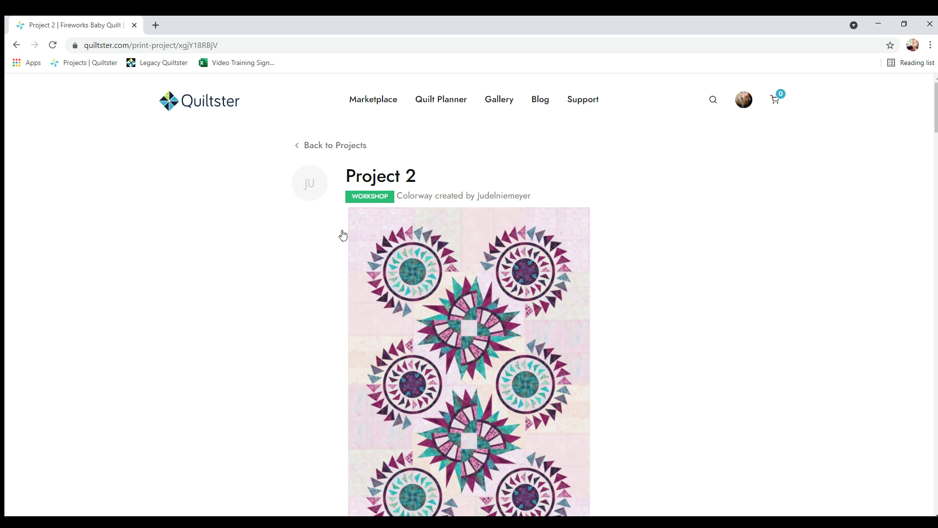
Step: Return to the My Projects list and look through the saved workshop and shared projects
click(309, 144)
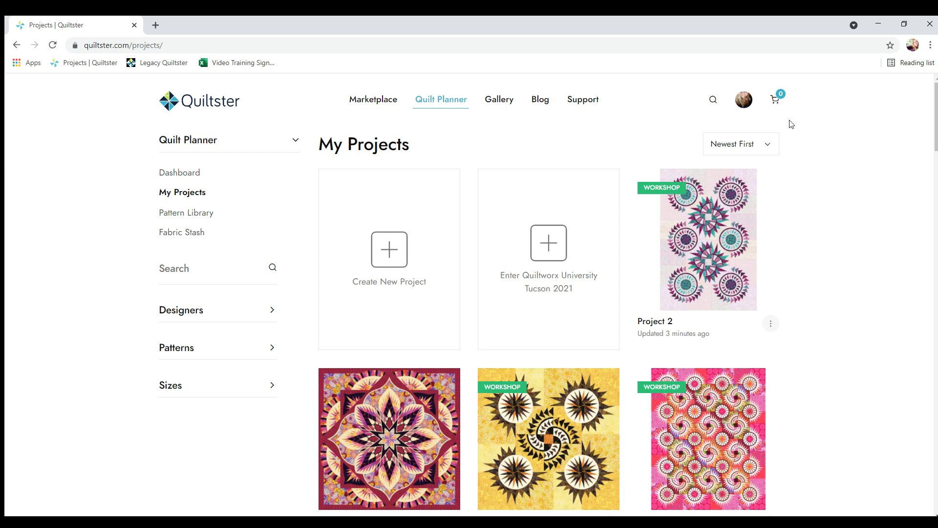
scroll(716, 411, down, 2)
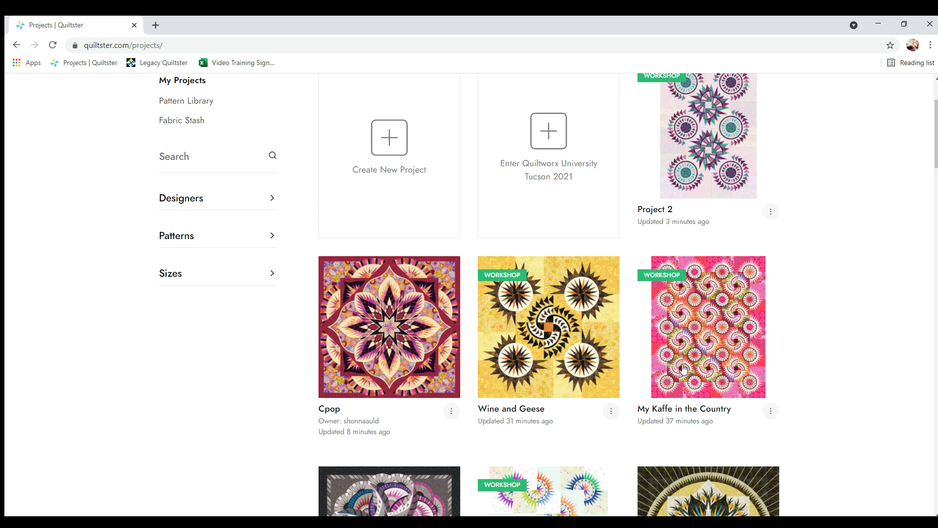
scroll(684, 369, up, 3)
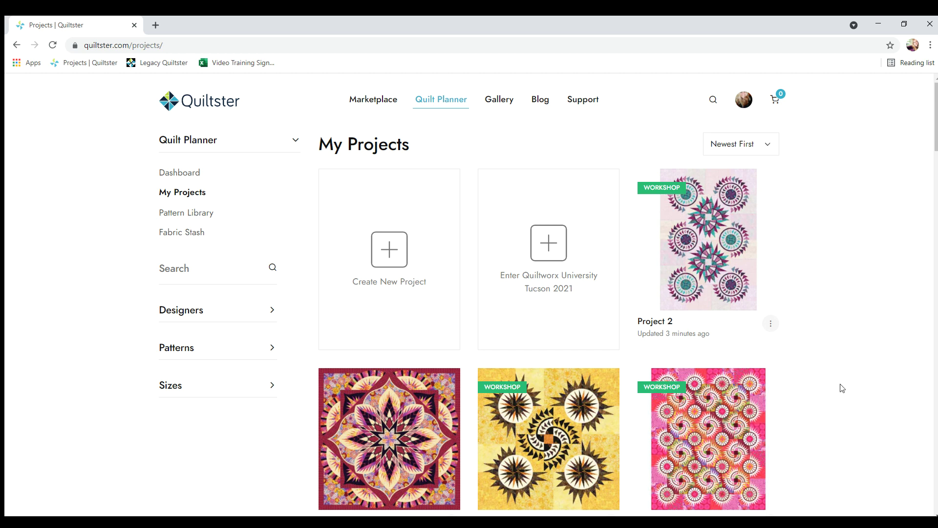
scroll(716, 296, down, 5)
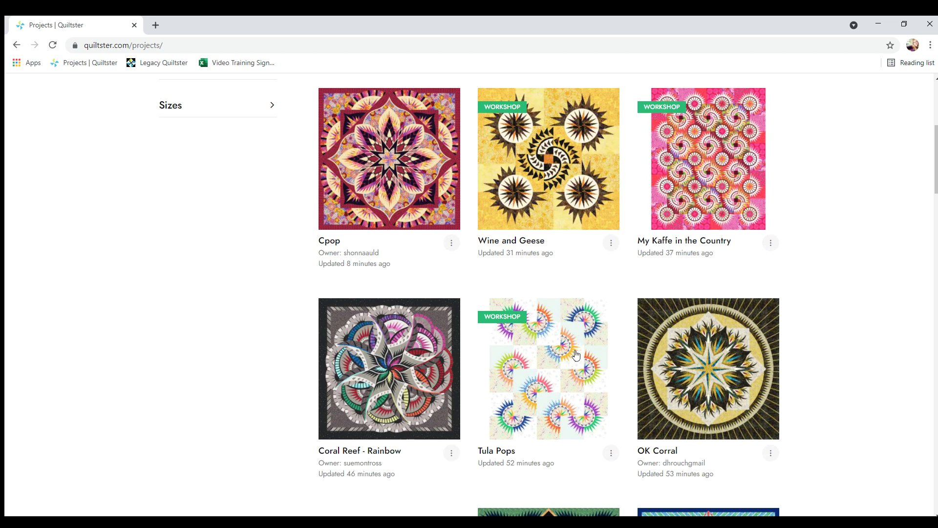
scroll(534, 394, up, 3)
scroll(535, 394, up, 2)
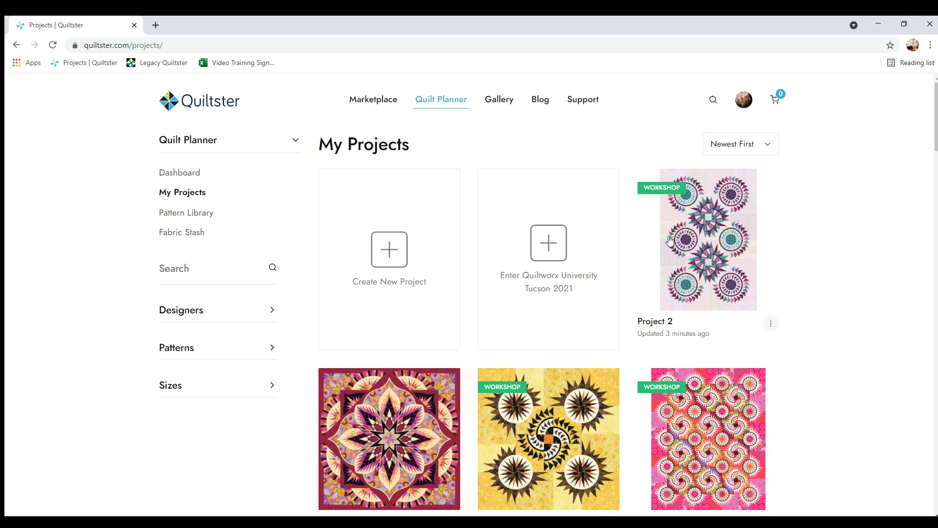
scroll(703, 260, down, 4)
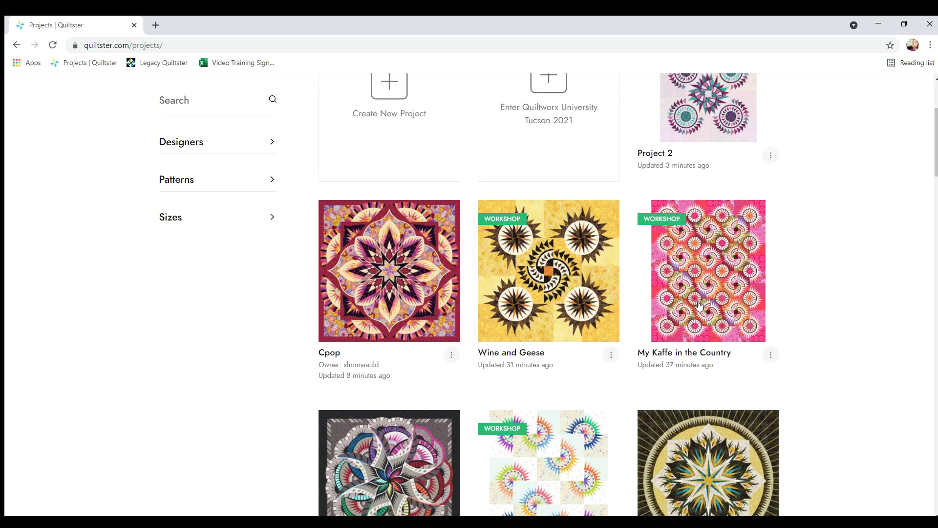
Step: Open the My Kaffe in the Country project and pause its auto-save feature
click(703, 259)
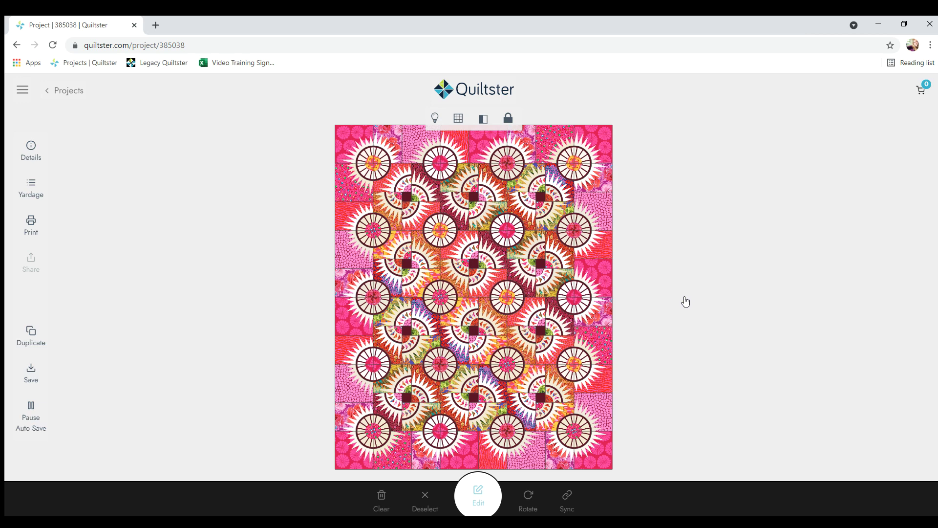
click(29, 408)
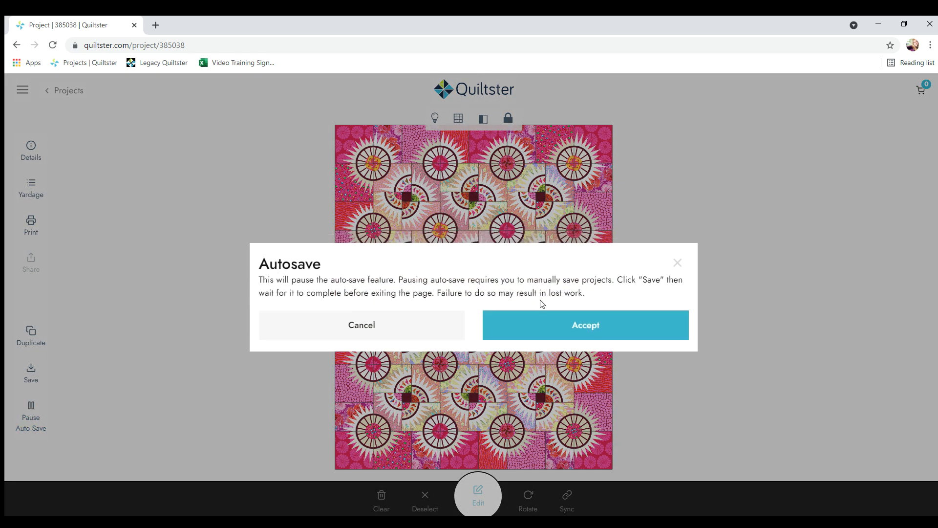
click(582, 335)
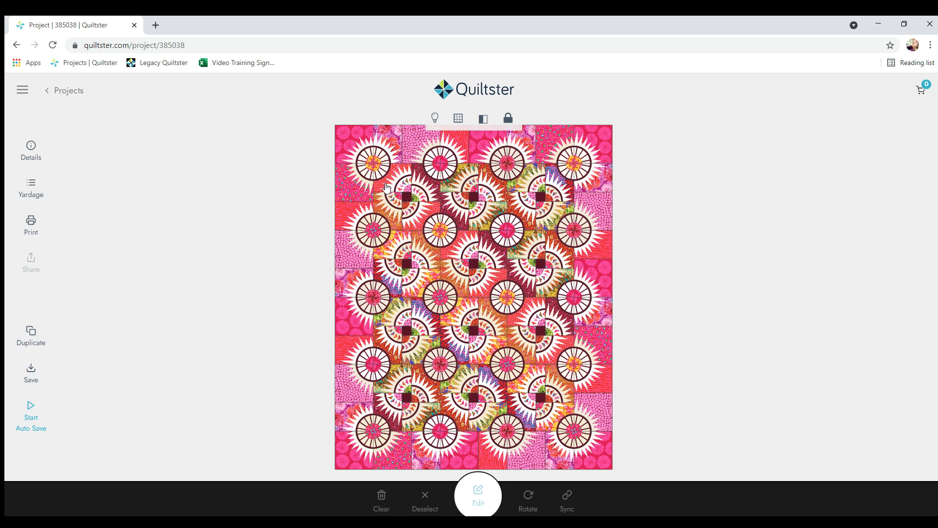
Step: Unlock the linked block selection, clear the selected blocks in the quilt's center, and start auto-save again
click(385, 177)
click(506, 118)
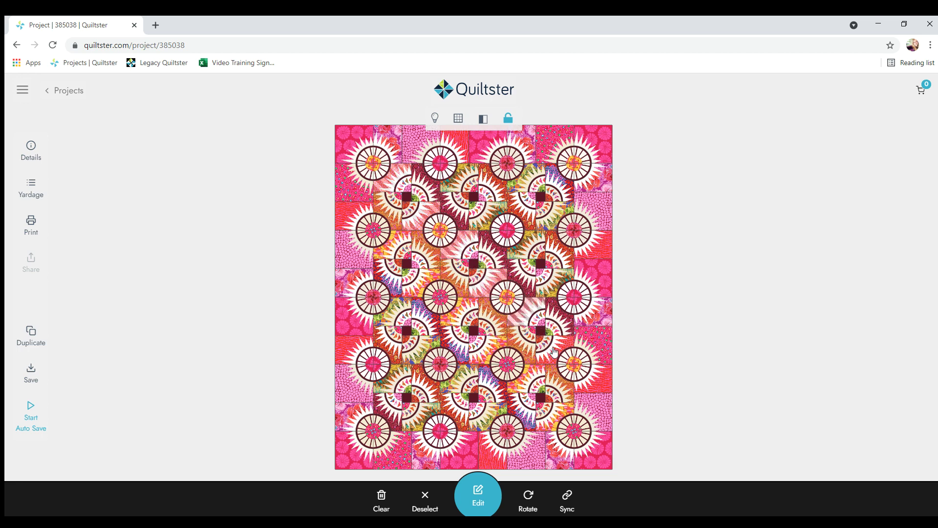
click(694, 313)
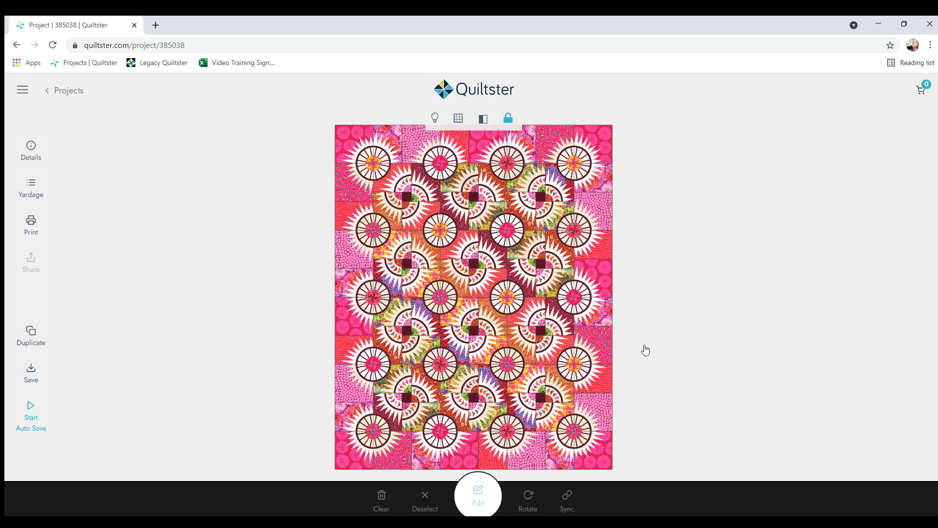
click(28, 407)
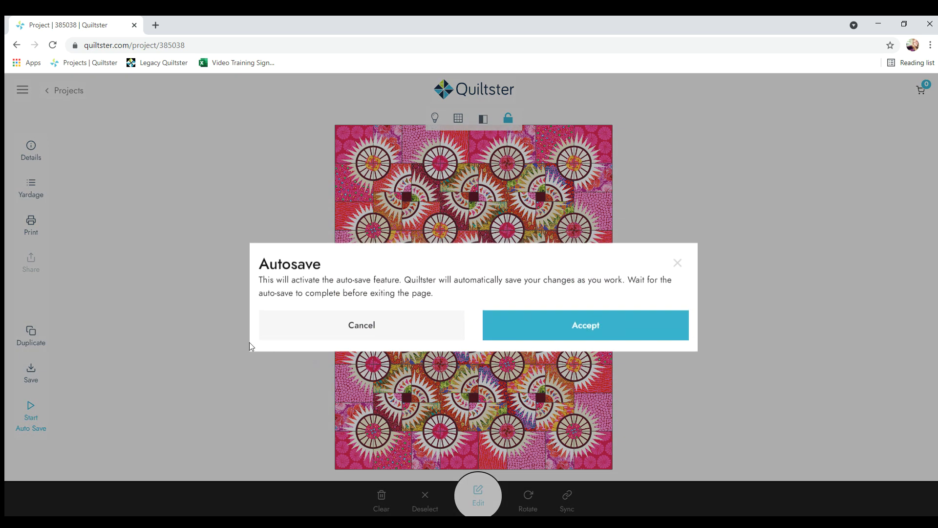
click(579, 329)
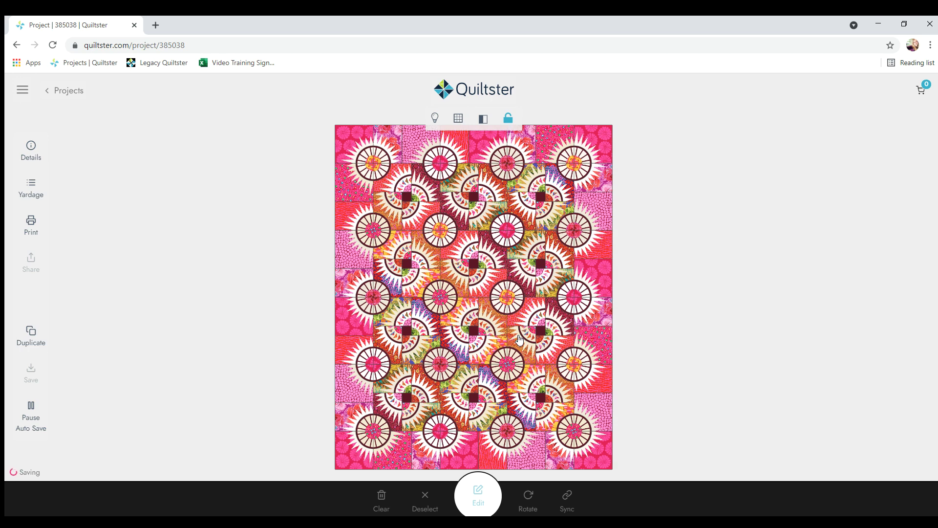
Step: Select the linked spiked blocks across the quilt's center, rotate them so their spikes form complete circles, and clear the selection
click(454, 279)
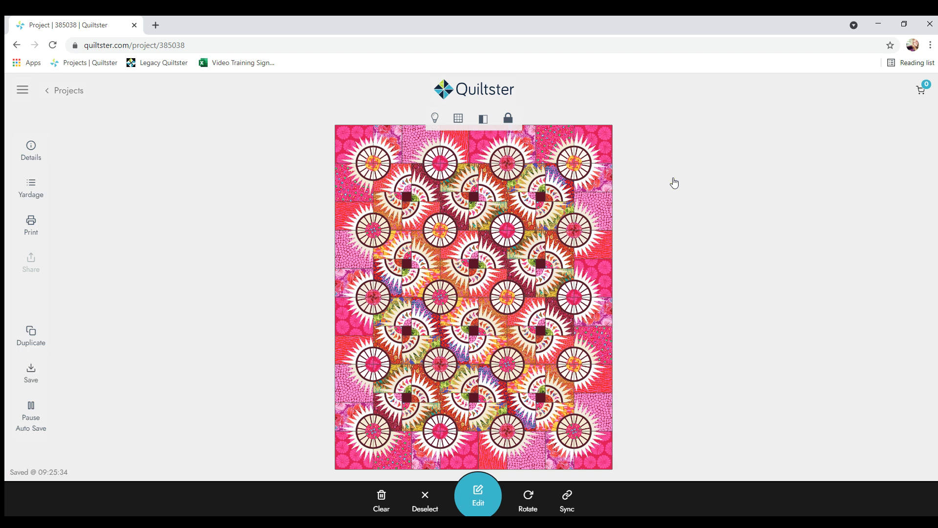
click(562, 186)
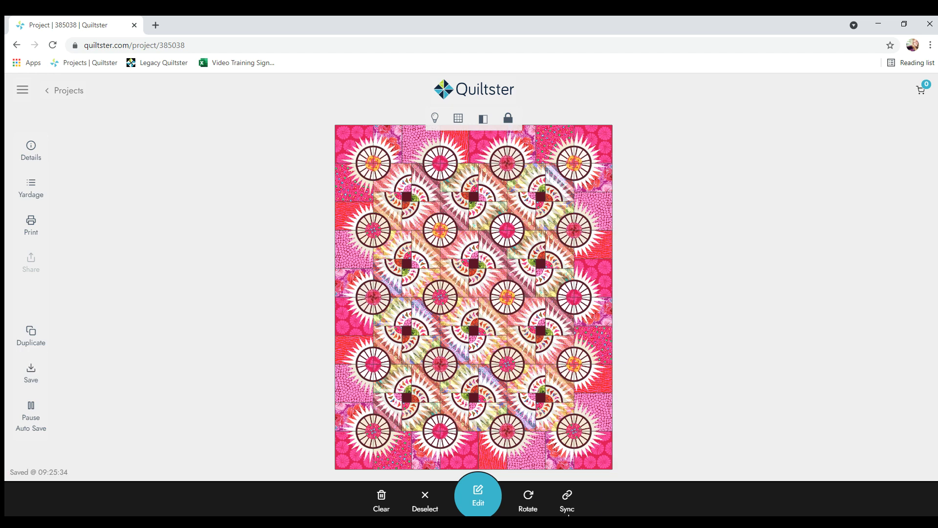
click(524, 496)
click(678, 340)
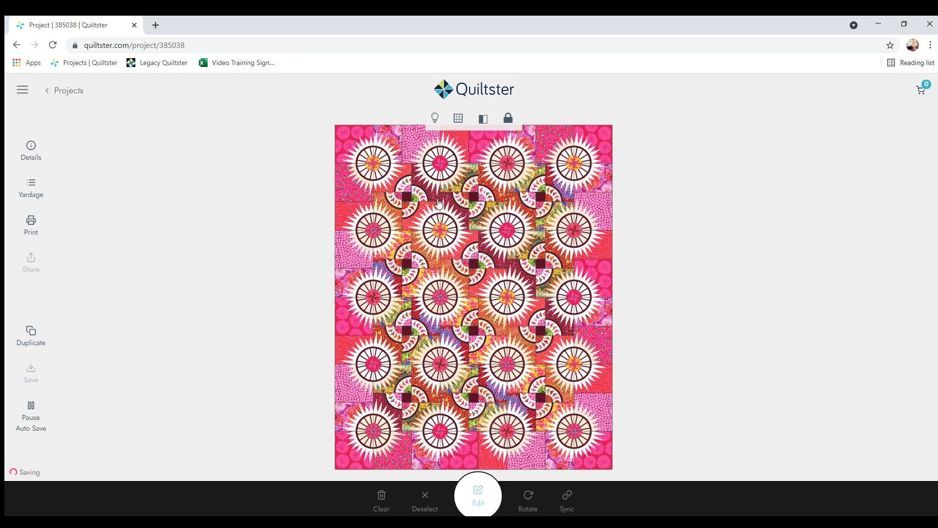
click(407, 215)
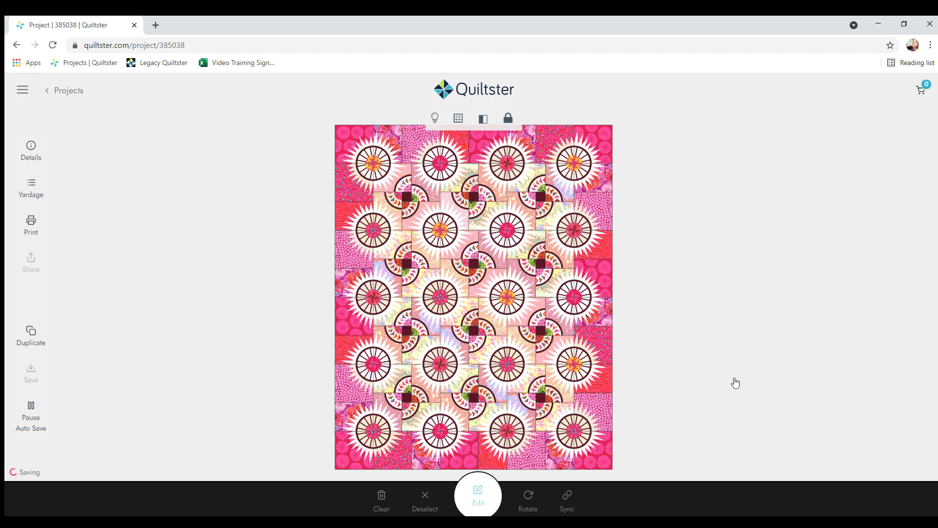
click(777, 340)
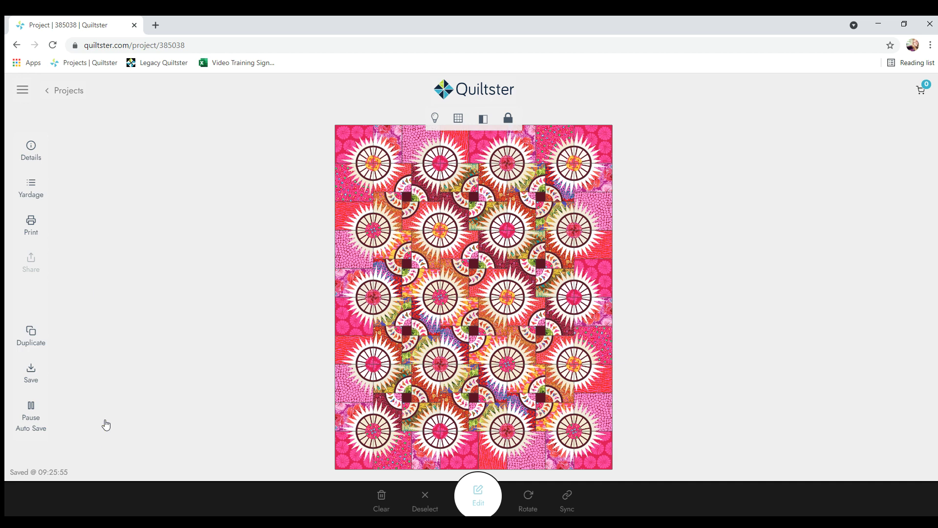
Step: Save the rearranged My Kaffe in the Country quilt and return to the My Projects list to look through it
click(27, 370)
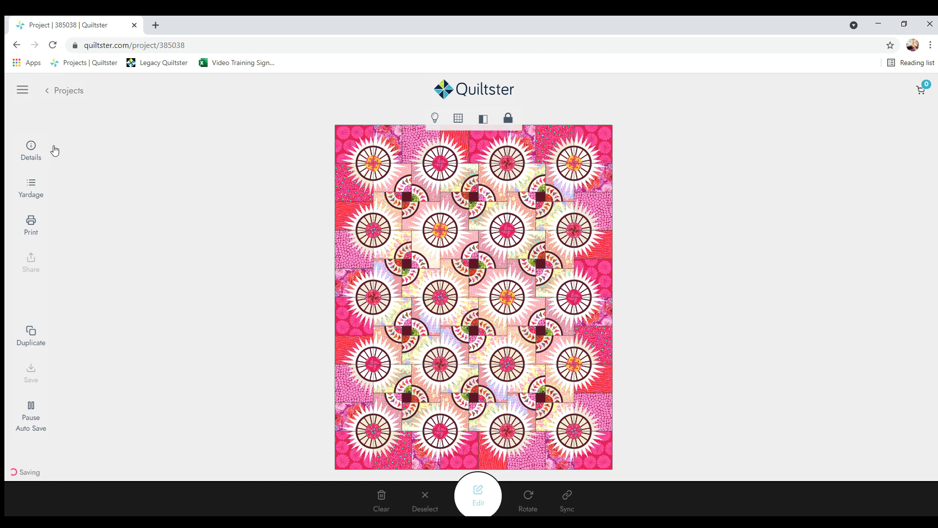
click(73, 92)
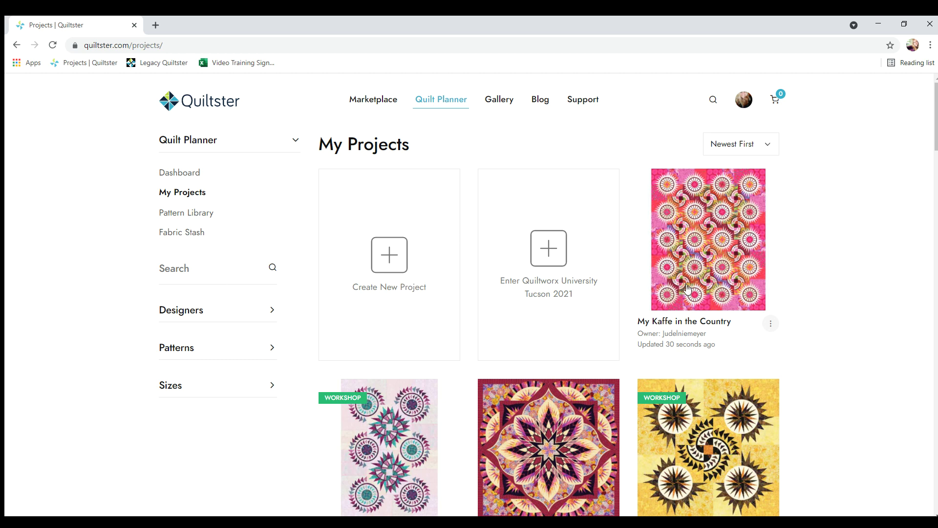
scroll(741, 381, down, 3)
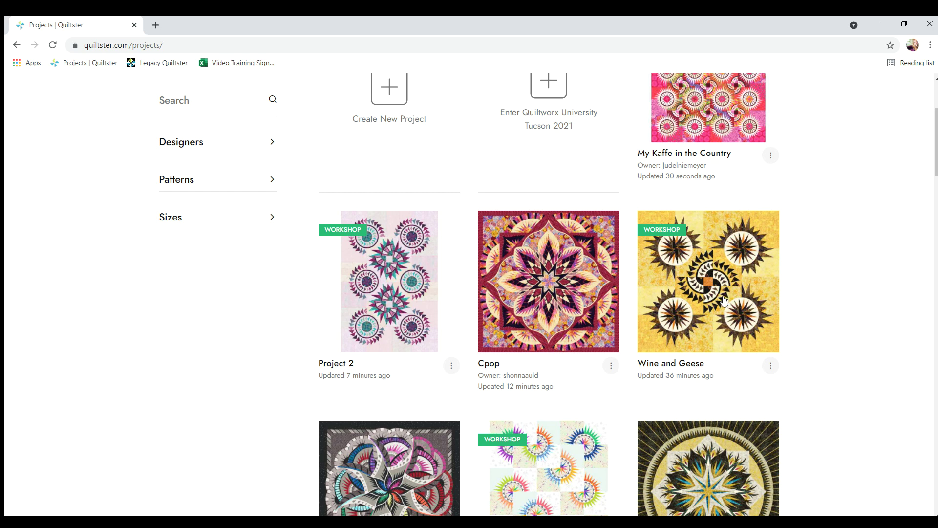
scroll(723, 254, up, 1)
scroll(724, 254, up, 3)
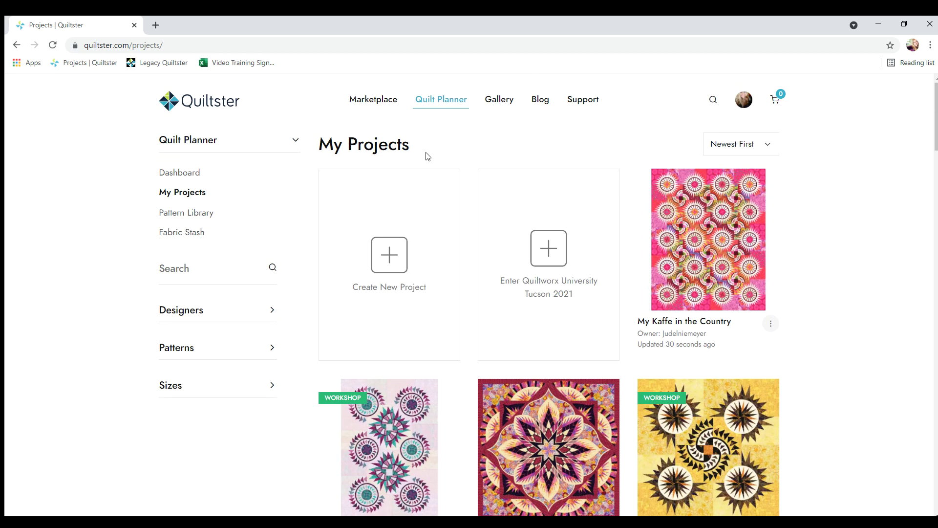